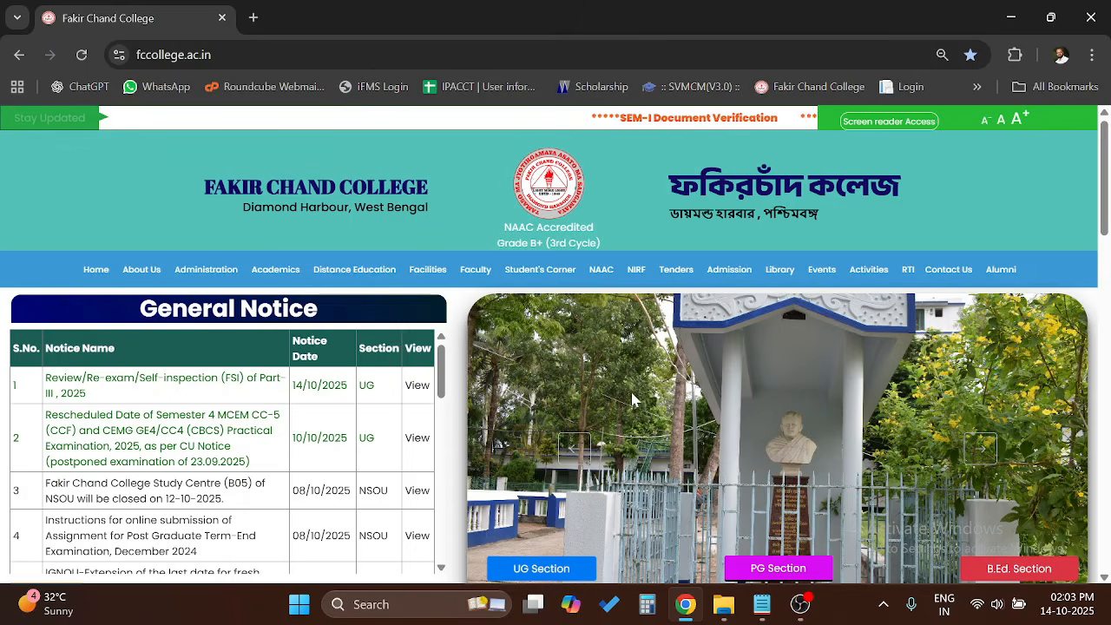
# - Open the college's UG Admission page and go to the sign-in form for existing applicants
pyautogui.click(803, 611)
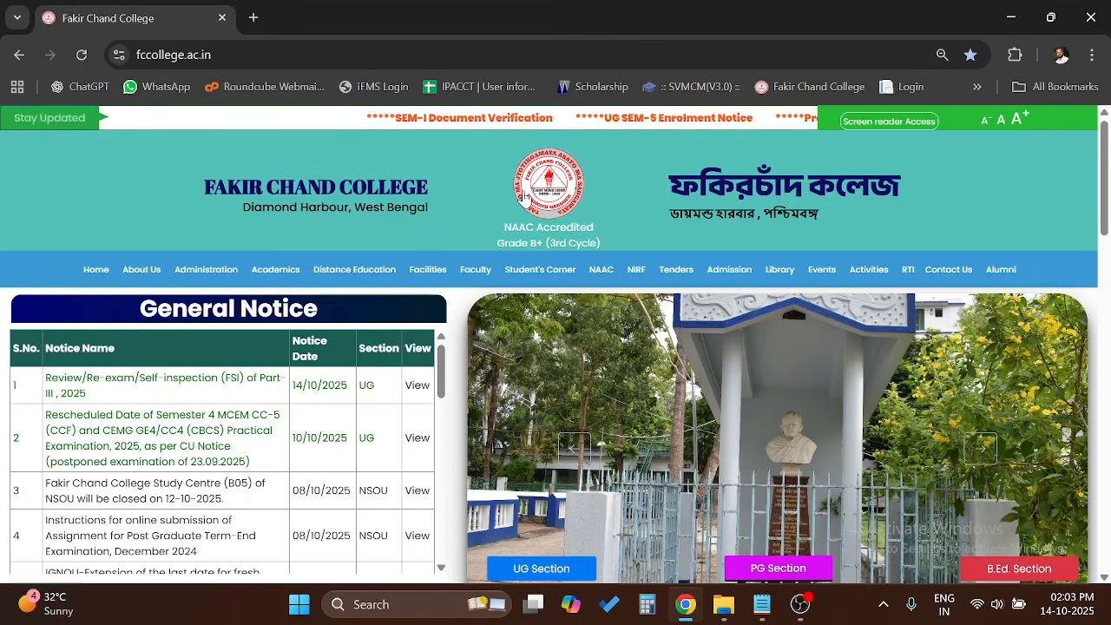
pyautogui.moveTo(736, 274)
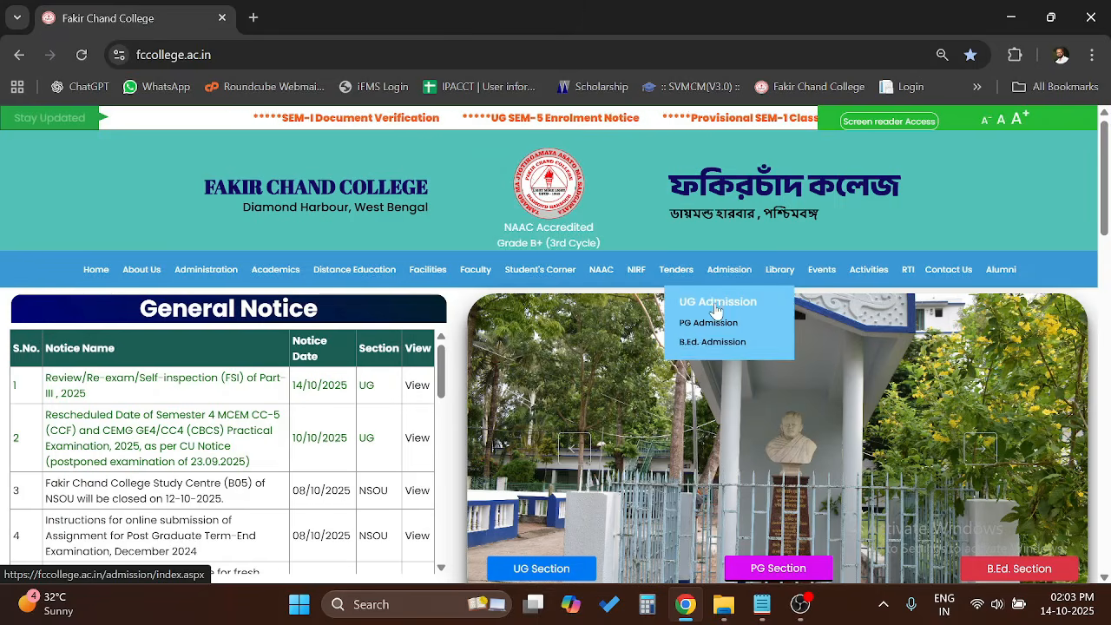
pyautogui.scroll(-3, 607, 385)
pyautogui.scroll(-3, 607, 385)
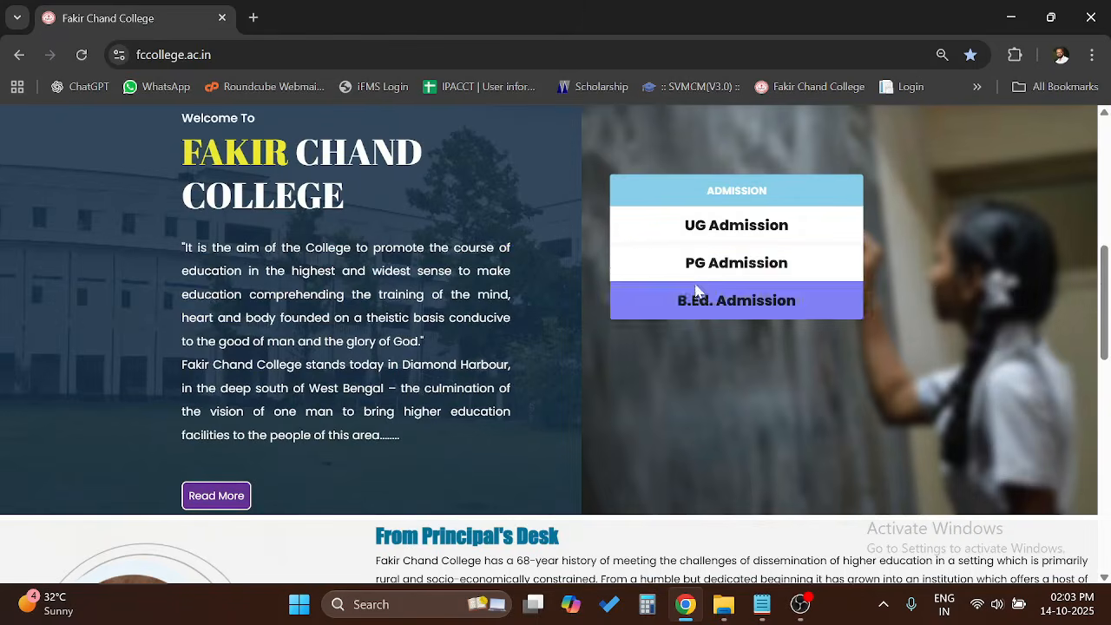
pyautogui.click(718, 228)
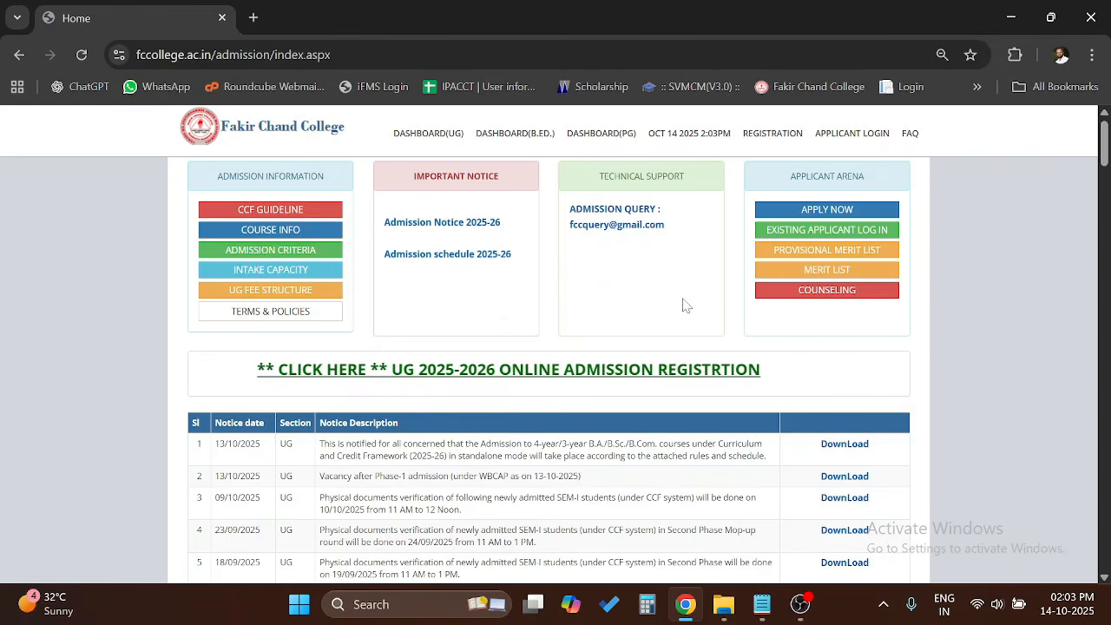
pyautogui.click(833, 236)
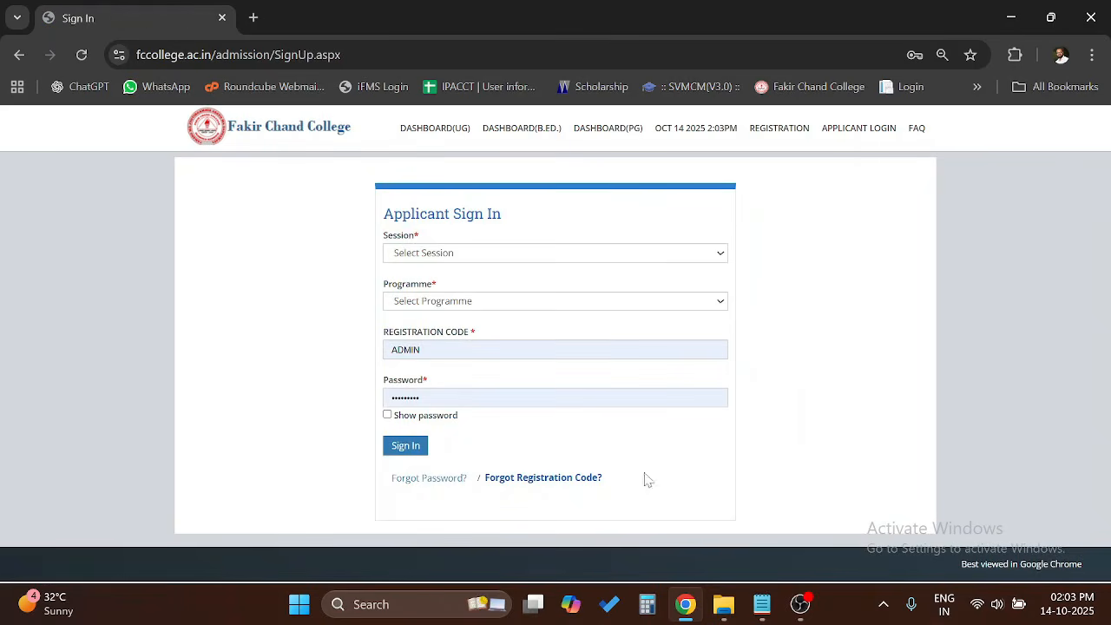
# - Switch to Notepad, copy the applicant's registration code and select the date of birth noted beneath it
pyautogui.click(768, 617)
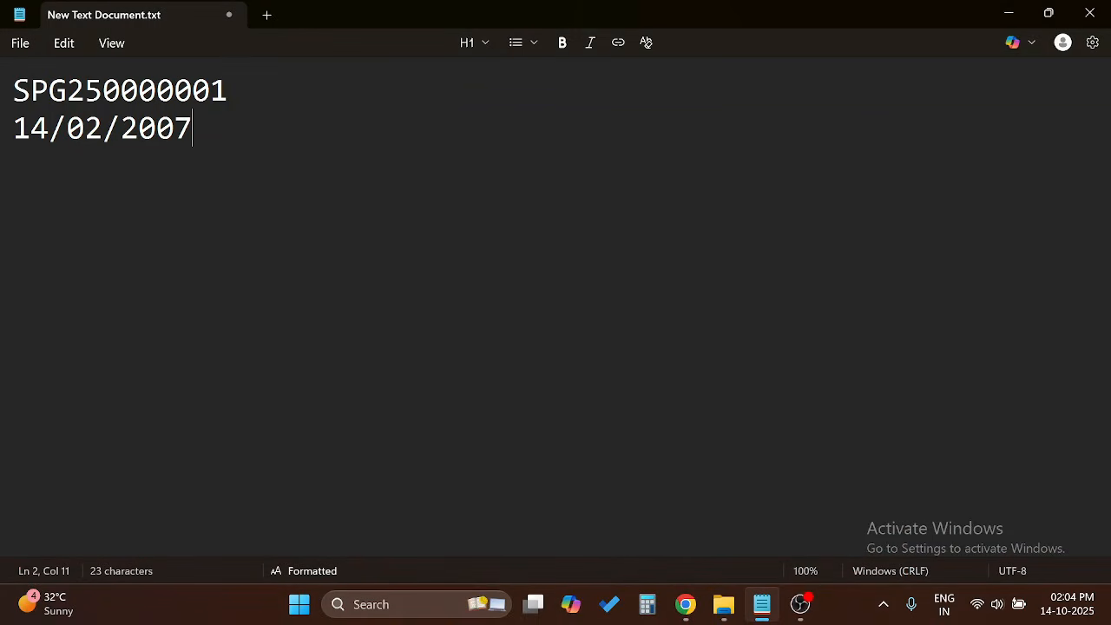
pyautogui.moveTo(12, 91); pyautogui.dragTo(229, 91)
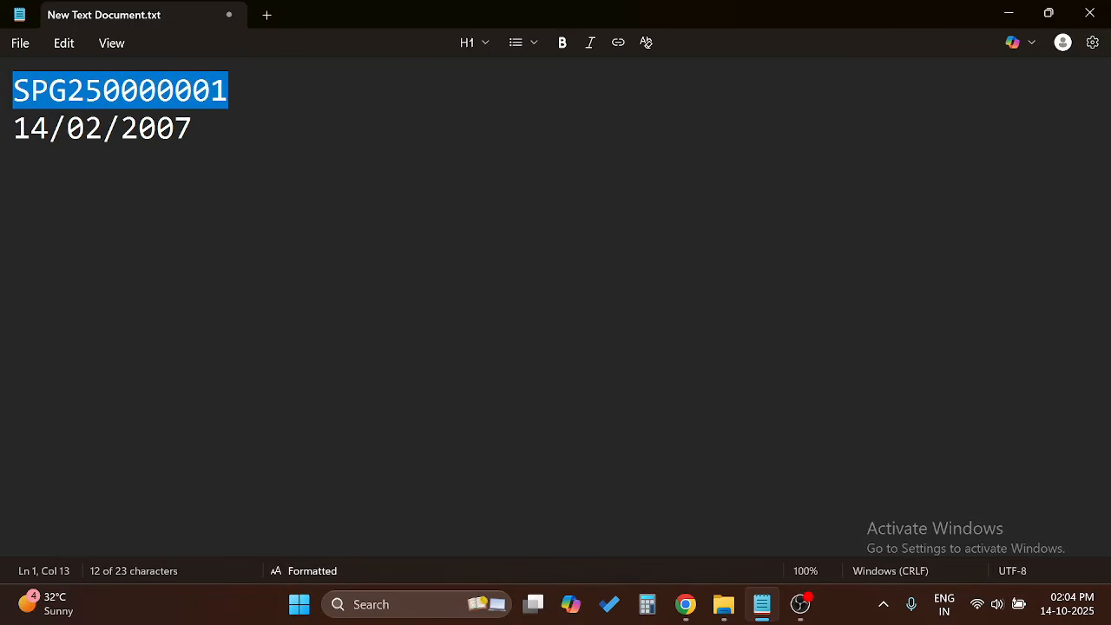
pyautogui.click(67, 90)
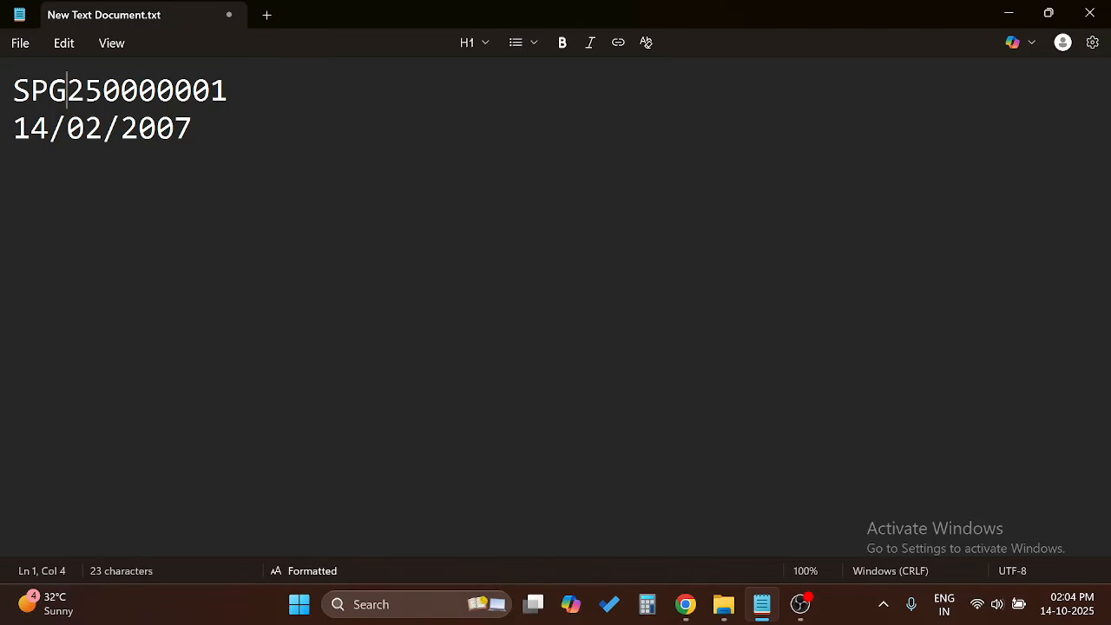
pyautogui.moveTo(67, 90); pyautogui.dragTo(97, 97)
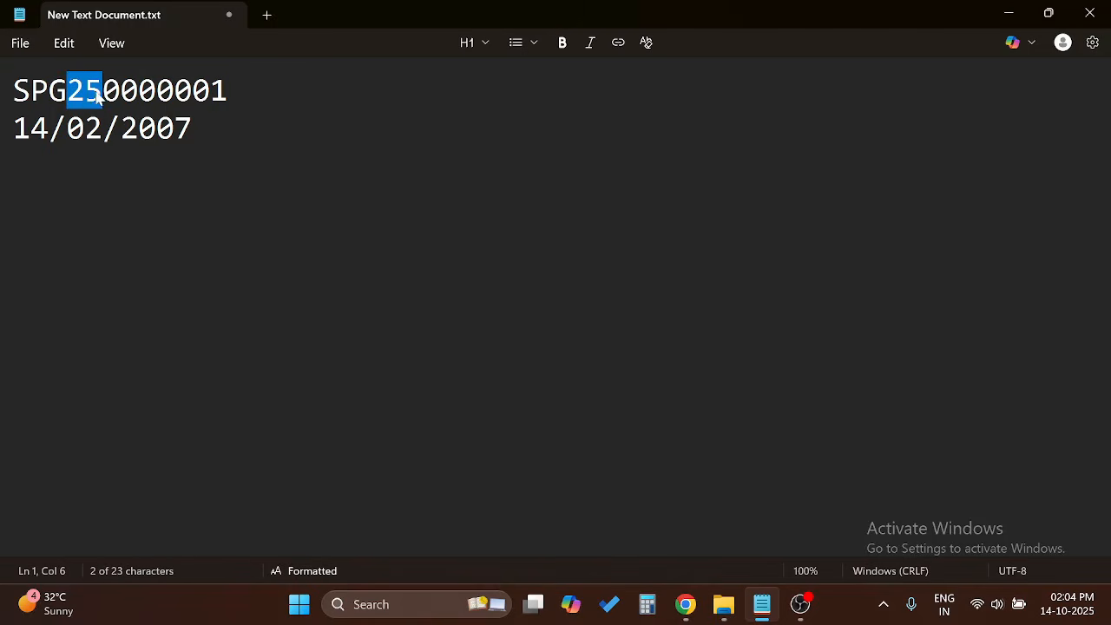
pyautogui.click(229, 92)
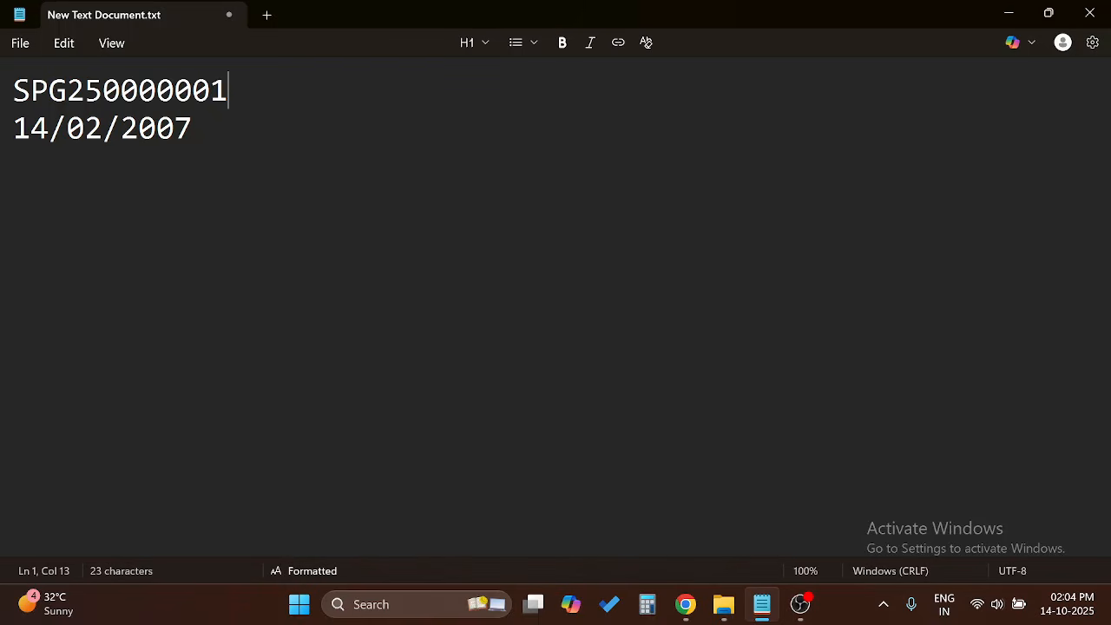
pyautogui.moveTo(229, 92); pyautogui.dragTo(13, 92)
pyautogui.hotkey('ctrl', 'c')
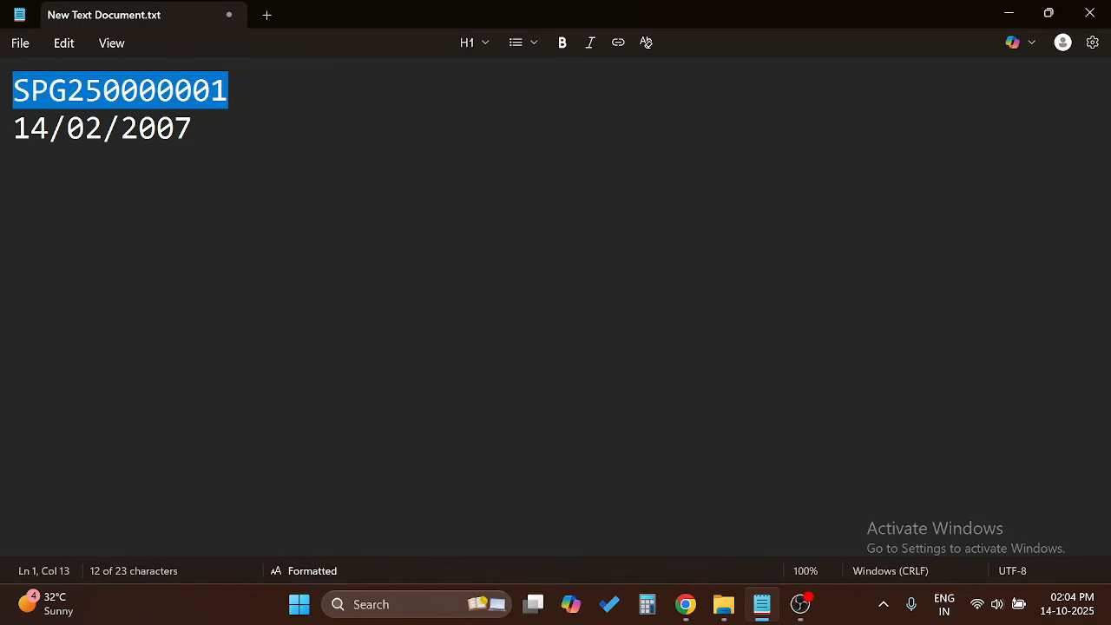
pyautogui.moveTo(193, 128); pyautogui.dragTo(13, 128)
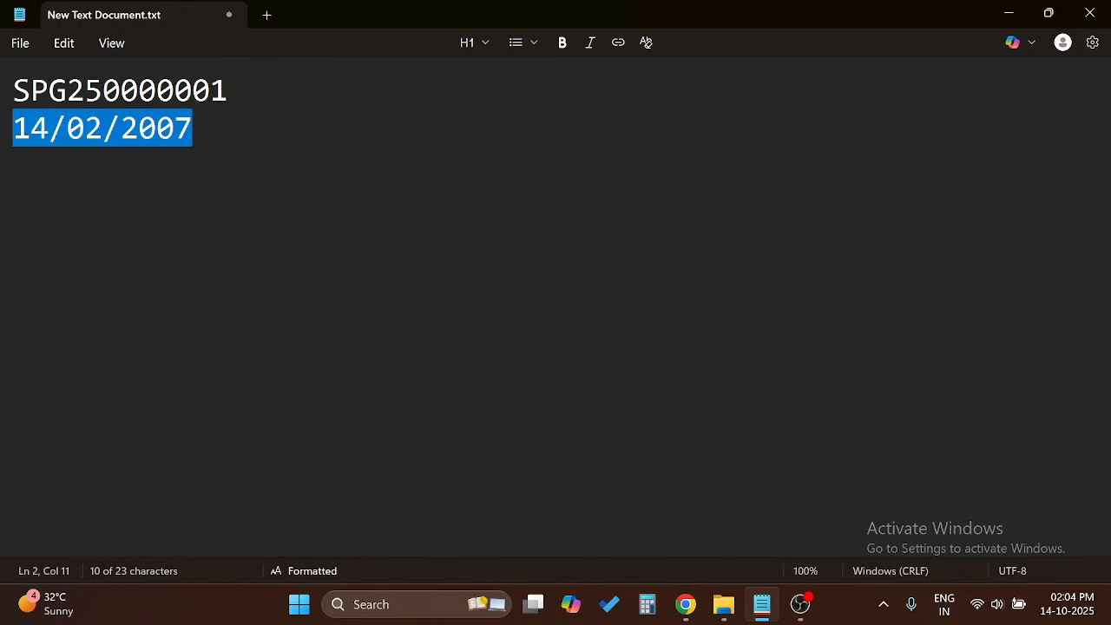
# - Switch back to Chrome, set the session to 2025-2026 and programme to UG, and paste the registration code
pyautogui.moveTo(688, 613)
pyautogui.click(685, 525)
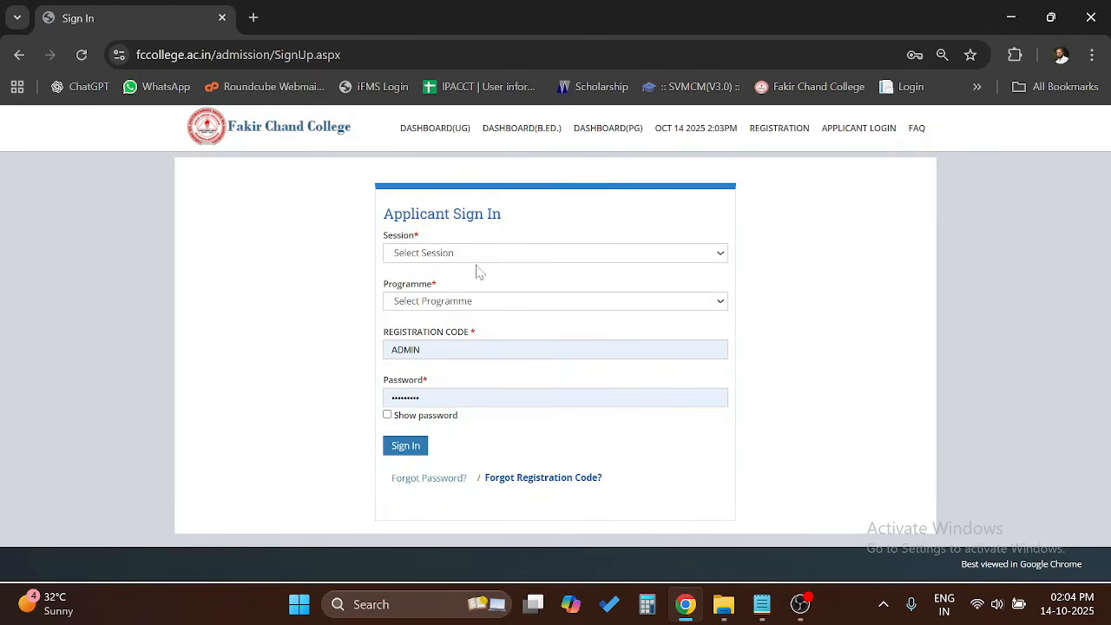
pyautogui.click(471, 256)
pyautogui.click(471, 296)
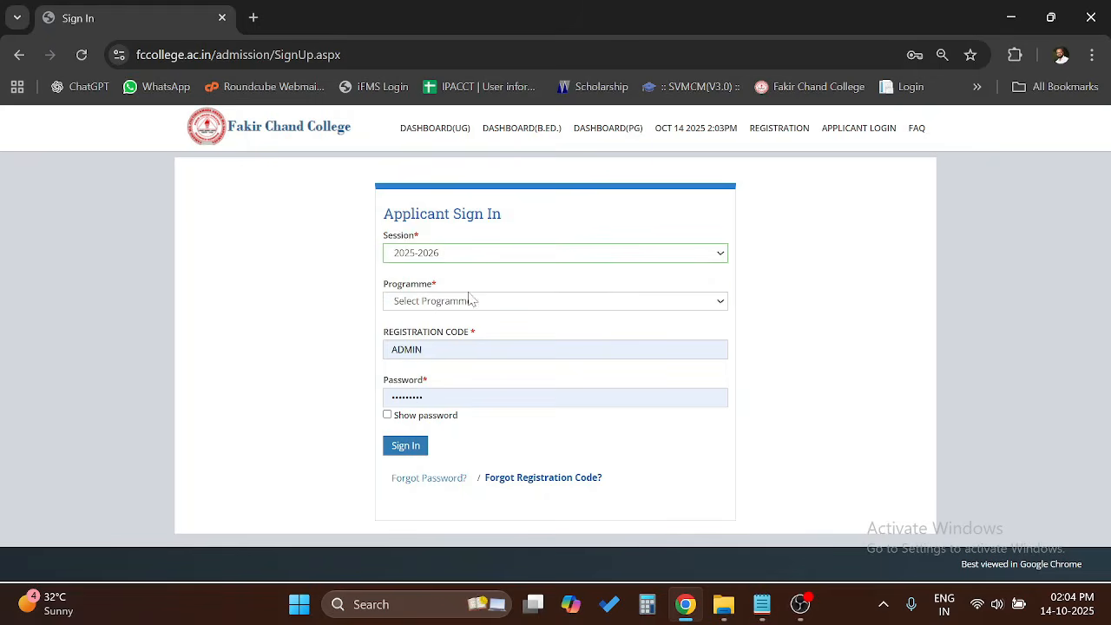
pyautogui.click(469, 302)
pyautogui.click(464, 339)
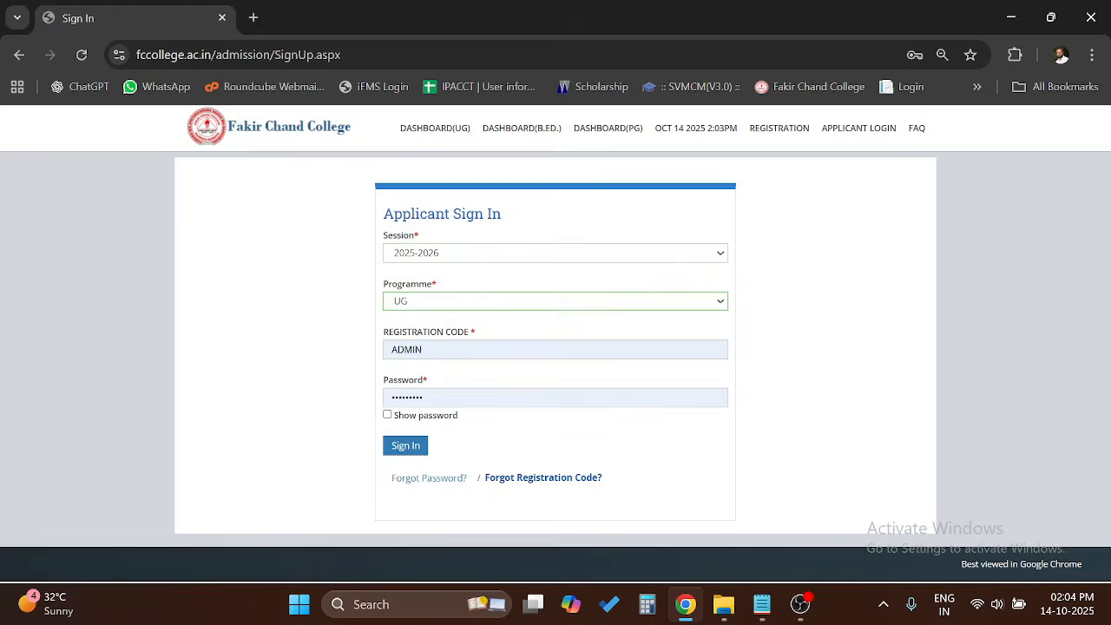
pyautogui.press('Tab')
pyautogui.hotkey('ctrl', 'v')
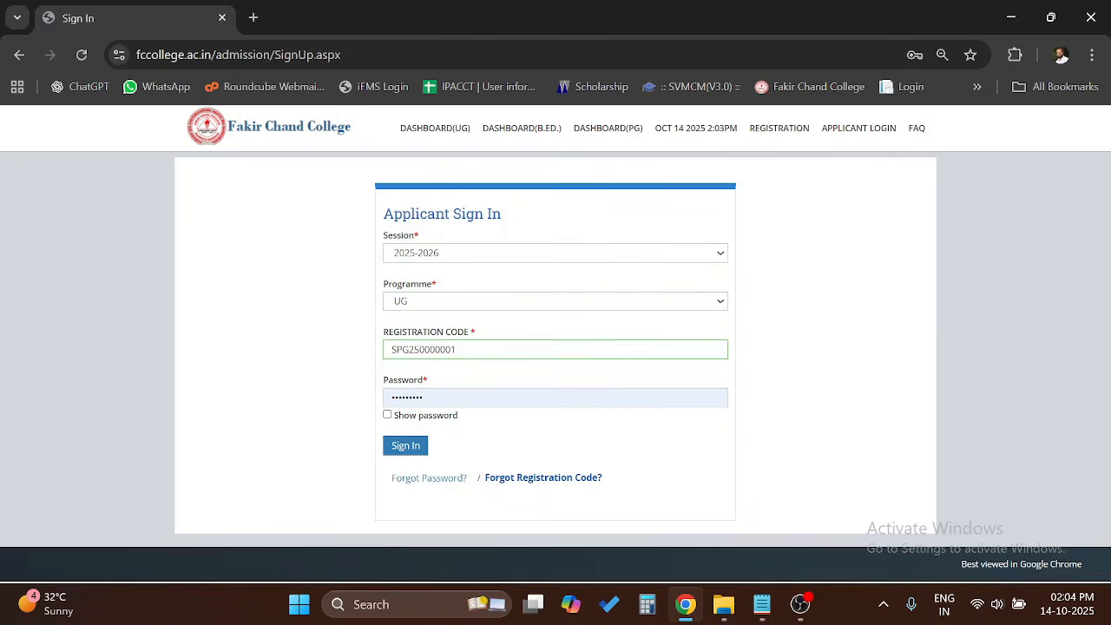
# - Enter the applicant's password, sign in to the applicant account, and dismiss the offer to save the password
pyautogui.press('Tab')
pyautogui.write('•••••••')
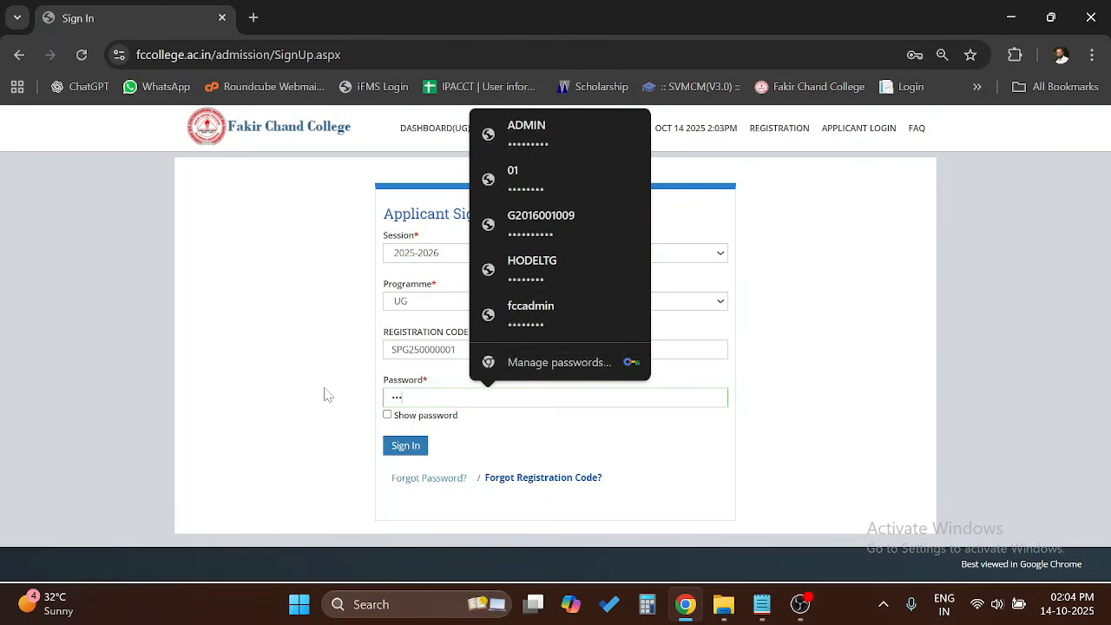
pyautogui.write('•••')
pyautogui.click(762, 607)
pyautogui.click(762, 610)
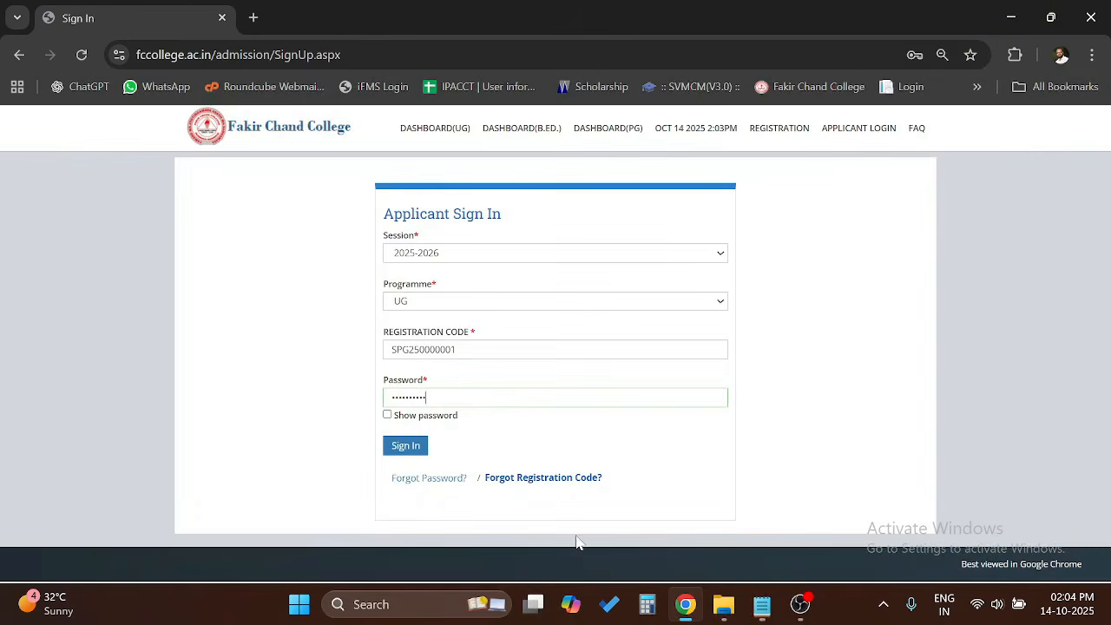
pyautogui.click(488, 397)
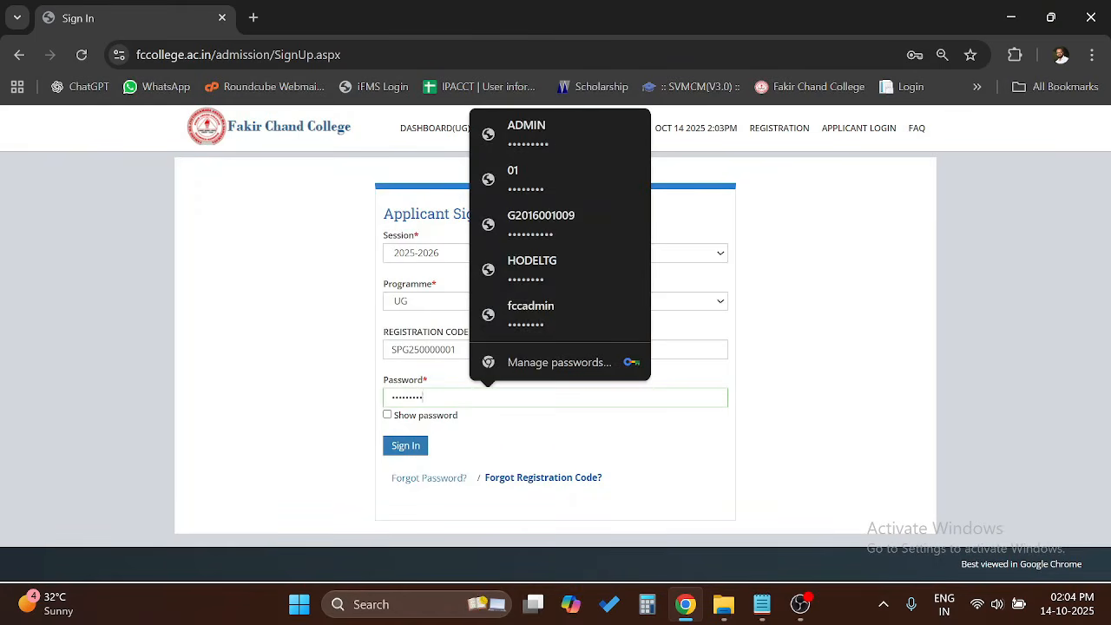
pyautogui.click(415, 445)
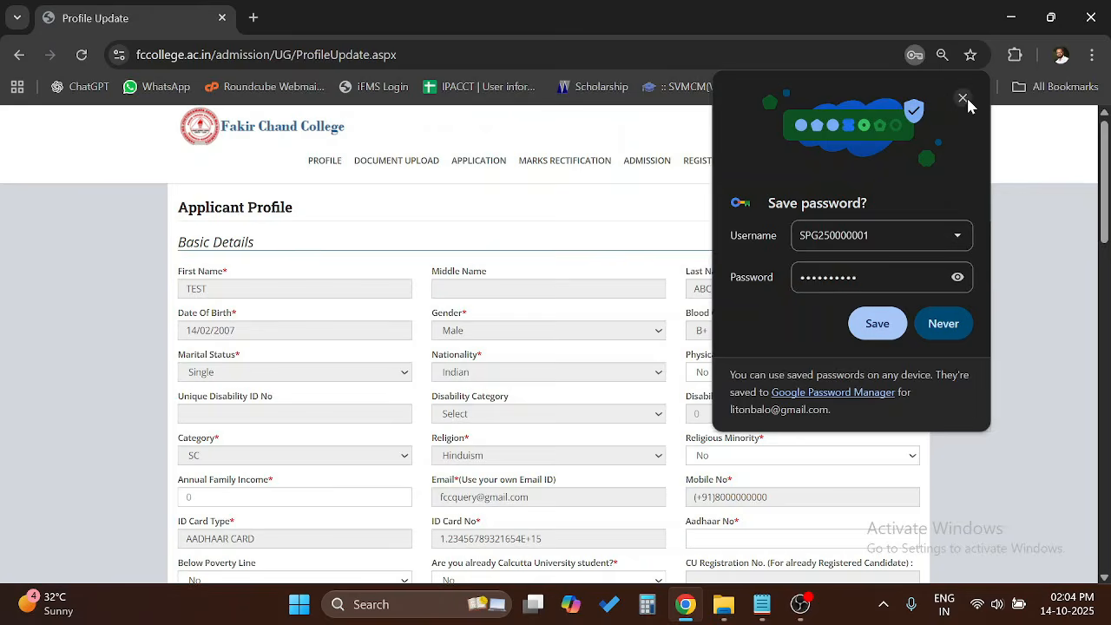
pyautogui.click(962, 98)
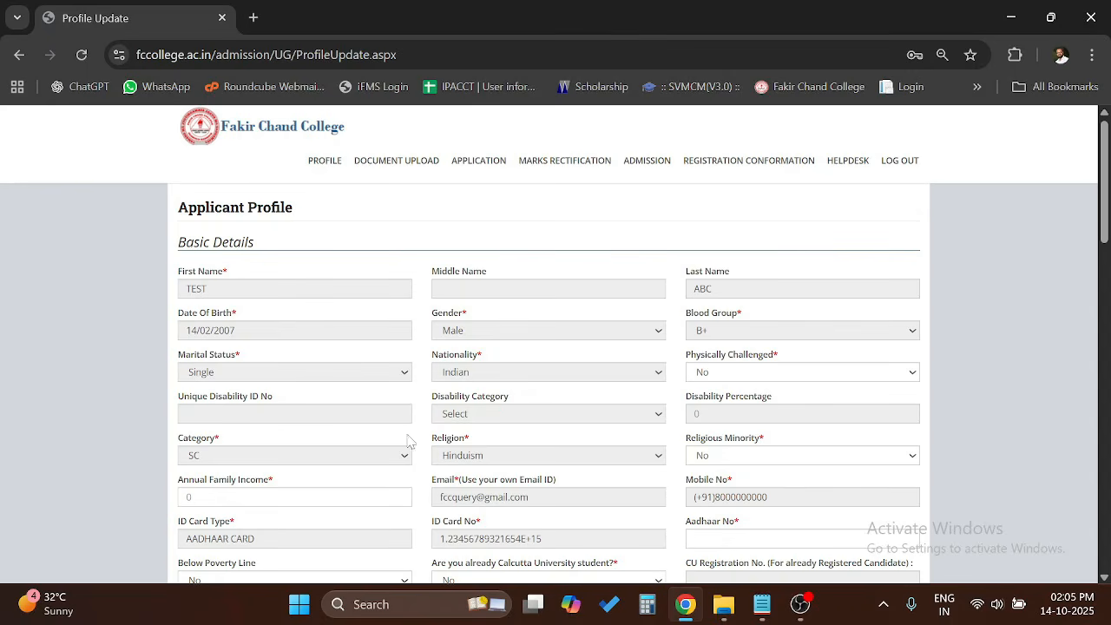
# - Set the annual family income to 36000 and enter the applicant's Aadhaar number in the basic details
pyautogui.scroll(-3, 540, 402)
pyautogui.scroll(-2, 539, 403)
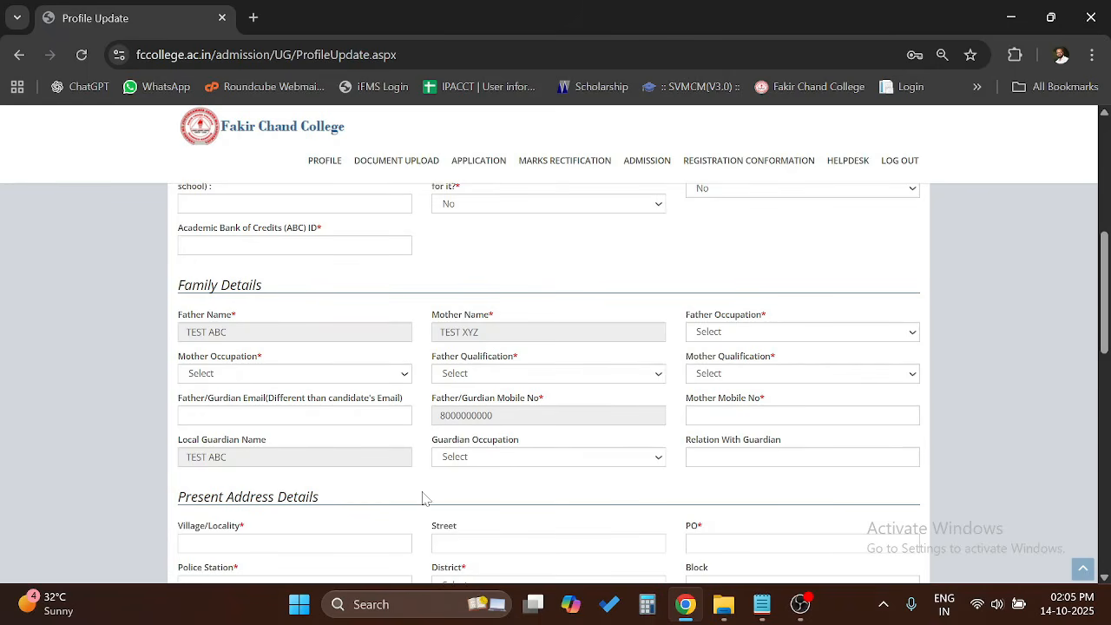
pyautogui.scroll(-7, 464, 457)
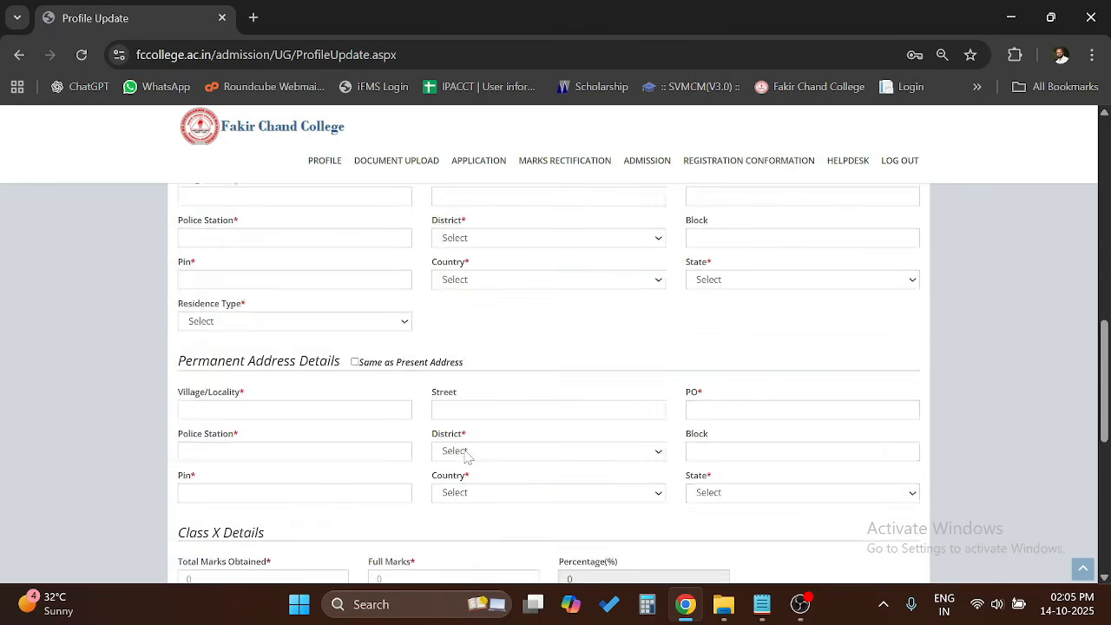
pyautogui.scroll(-3, 465, 458)
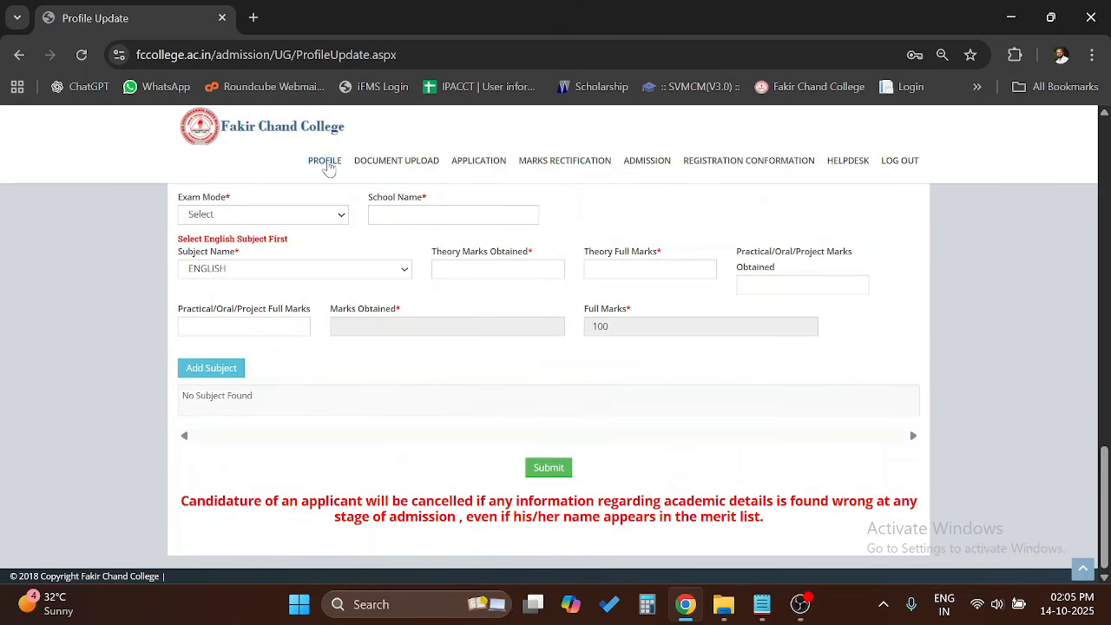
pyautogui.scroll(15, 457, 457)
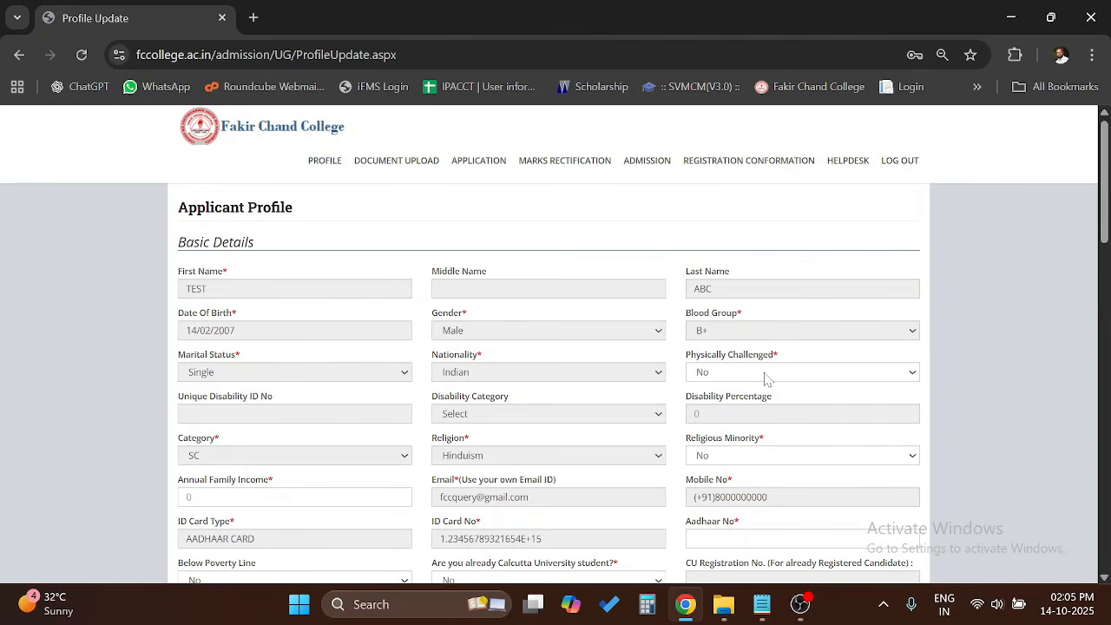
pyautogui.scroll(-2, 633, 429)
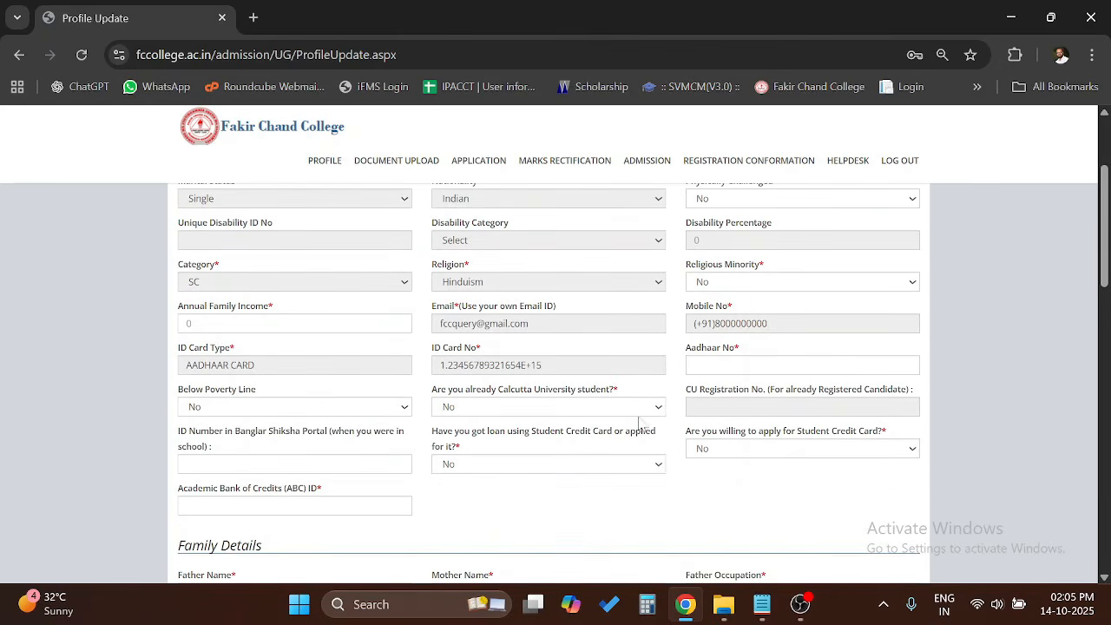
pyautogui.click(188, 324)
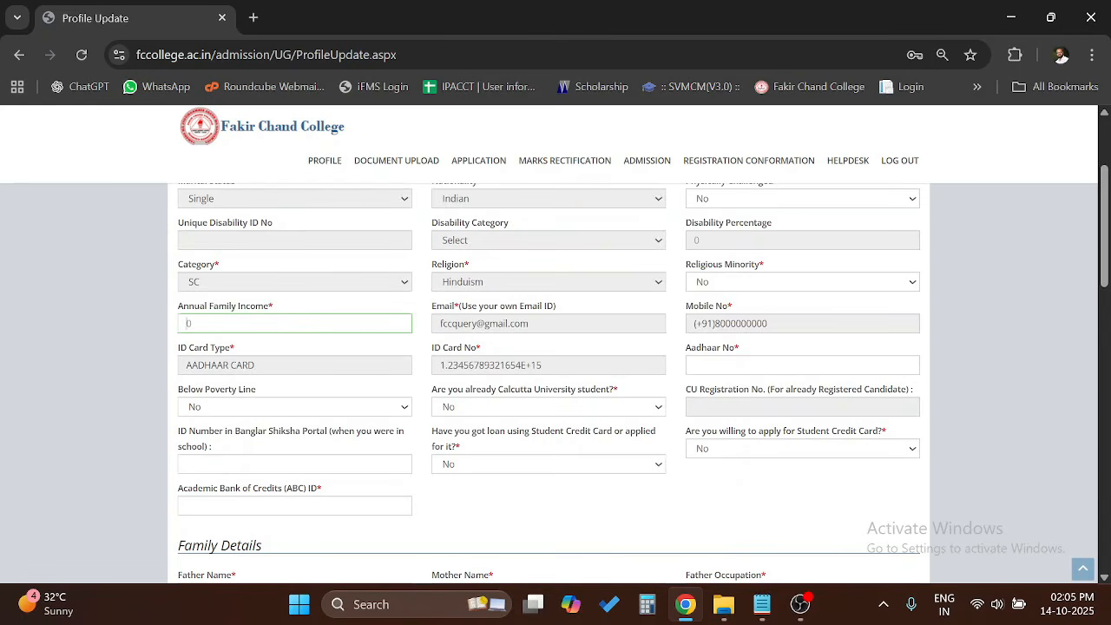
pyautogui.write('36000')
pyautogui.click(96, 399)
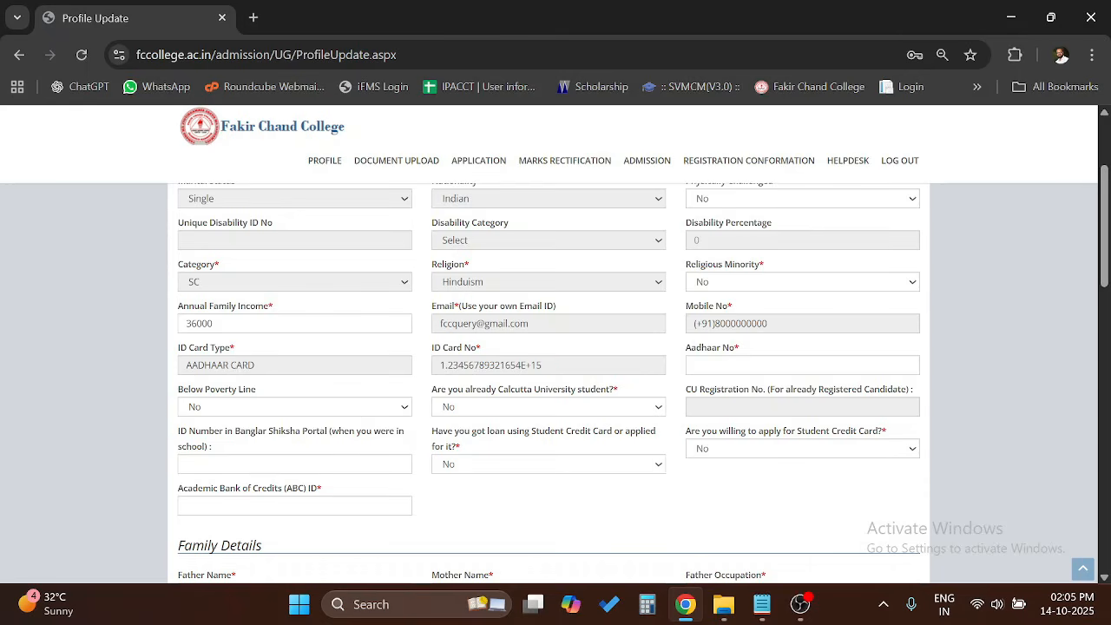
pyautogui.click(698, 365)
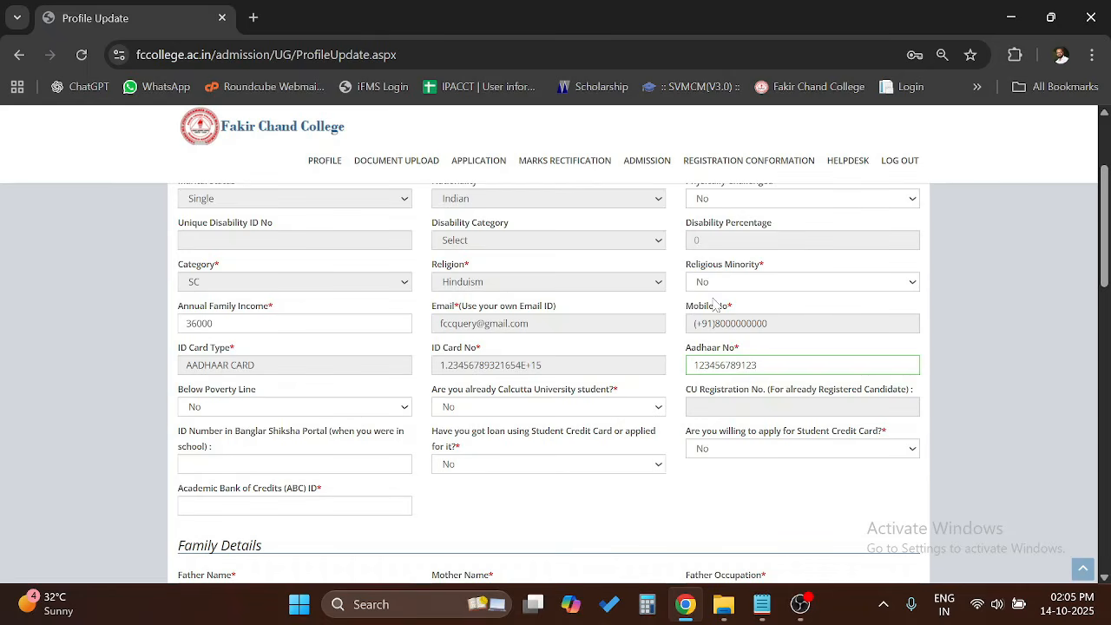
pyautogui.click(589, 507)
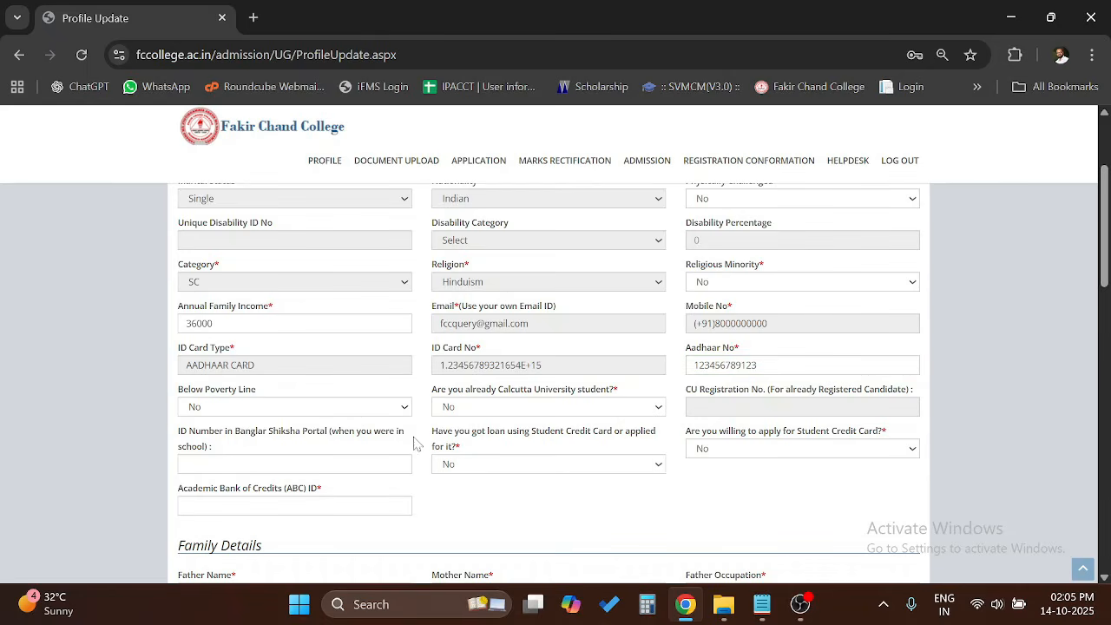
# - Try Yes for the question about already being a Calcutta University student, and return the answer to No
pyautogui.scroll(-2, 343, 430)
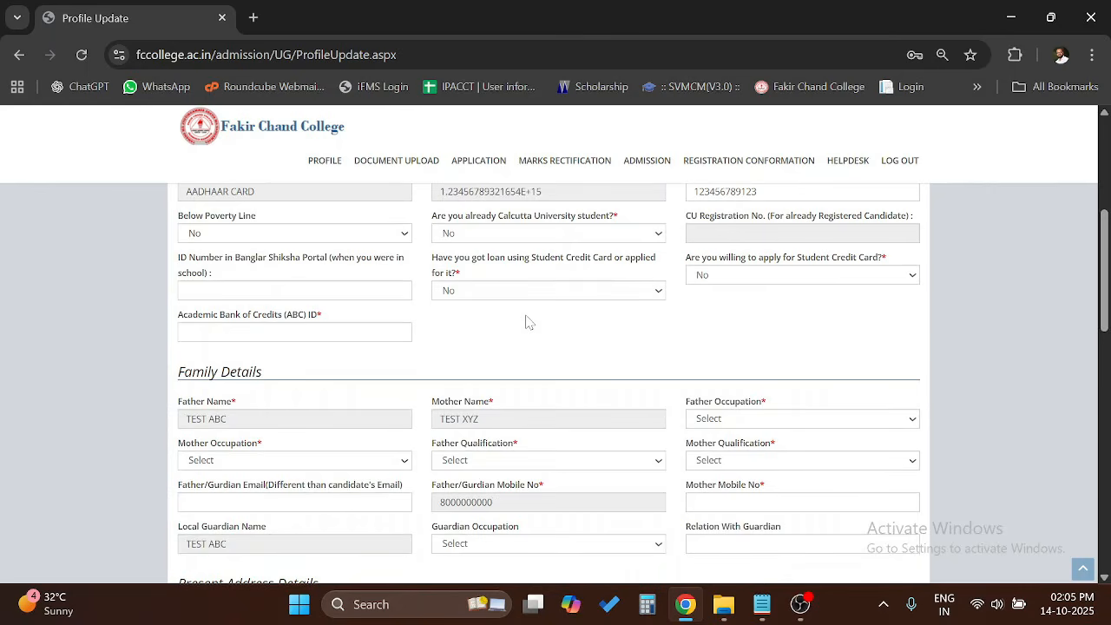
pyautogui.scroll(1, 526, 319)
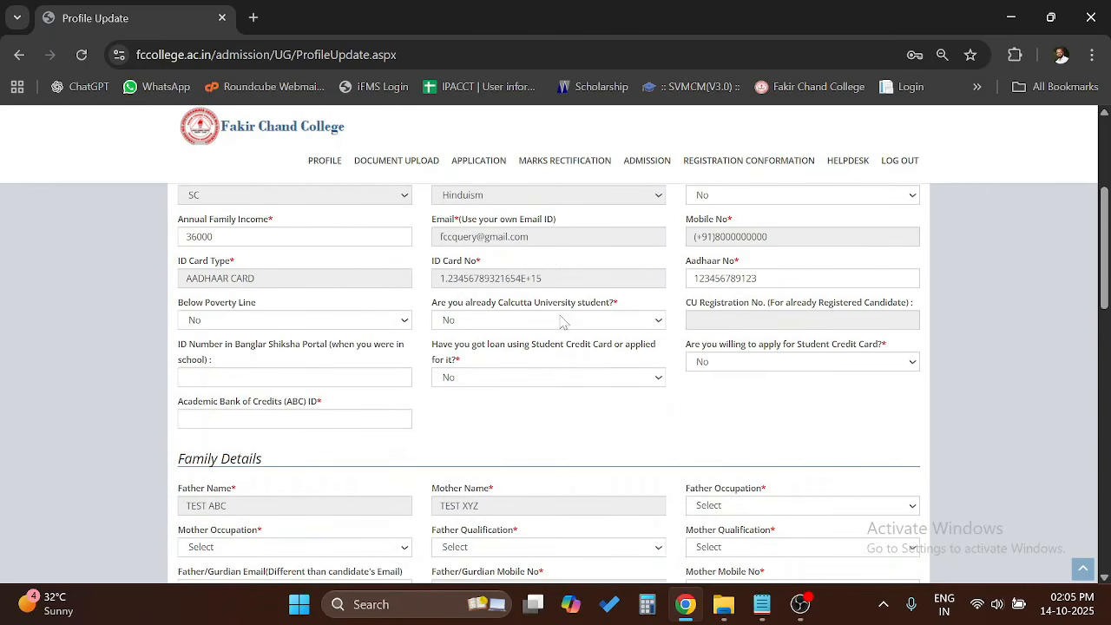
pyautogui.click(489, 328)
pyautogui.click(485, 339)
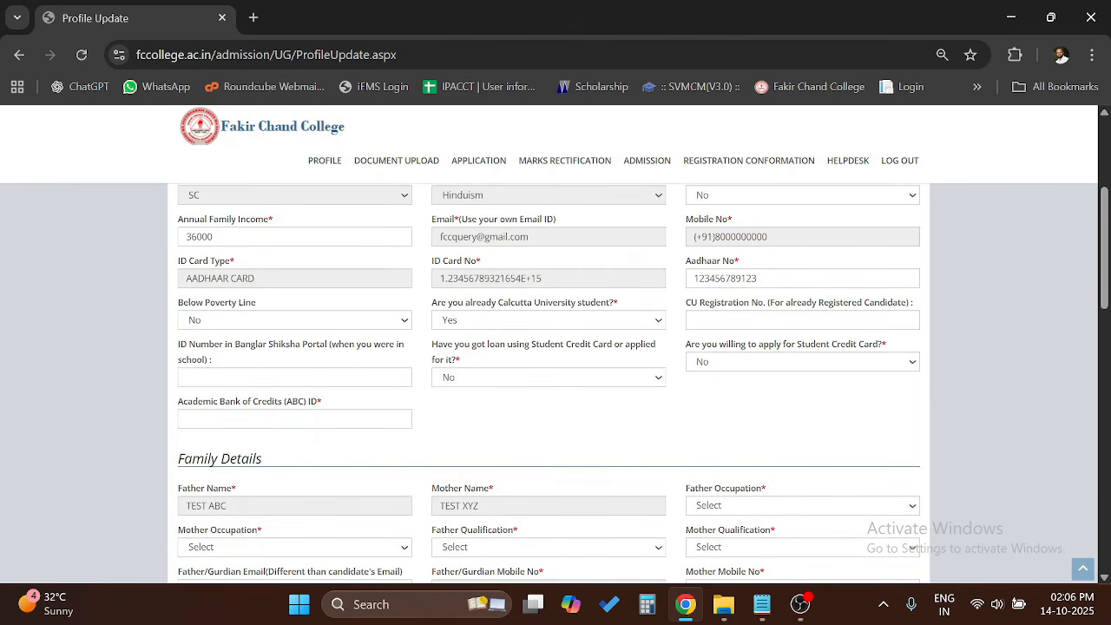
pyautogui.click(513, 325)
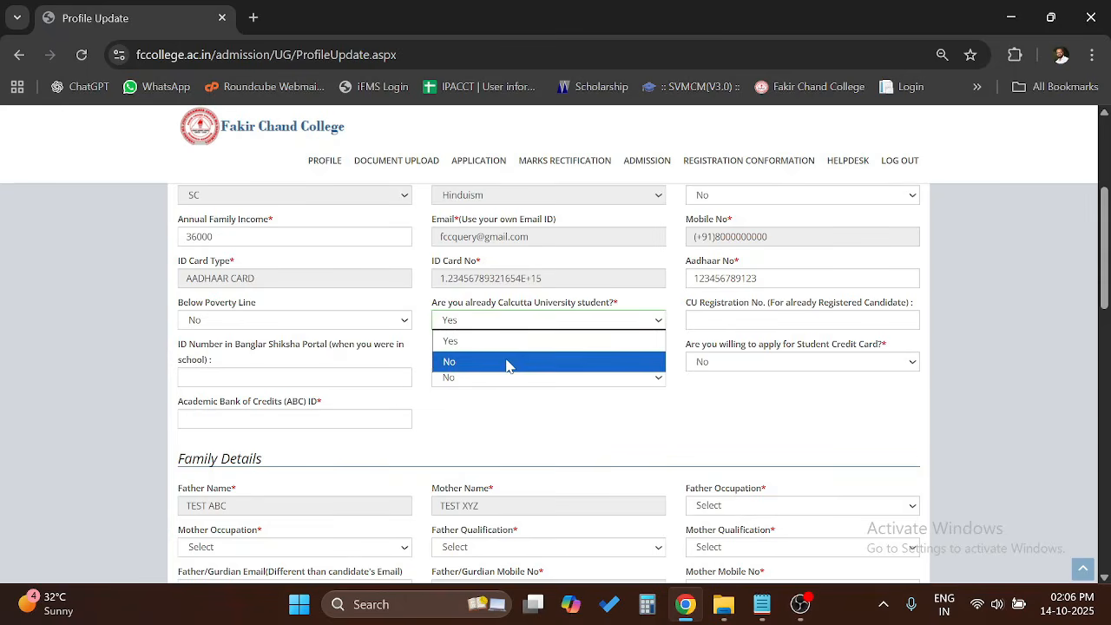
pyautogui.click(509, 362)
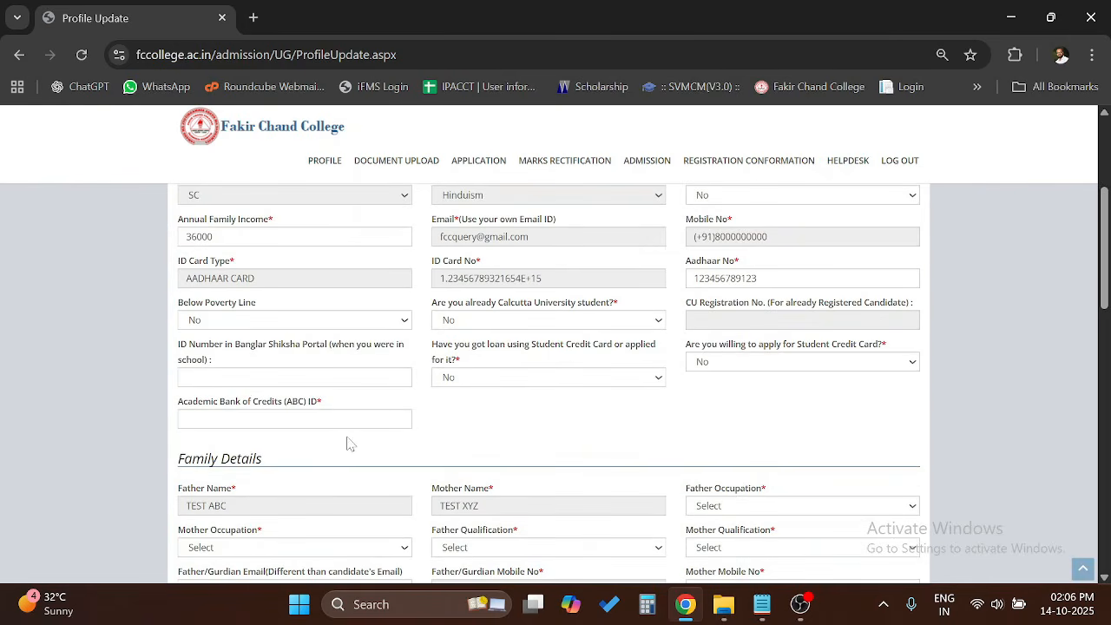
# - Enter the applicant's Academic Bank of Credits (ABC) ID in the basic details
pyautogui.scroll(-1, 347, 442)
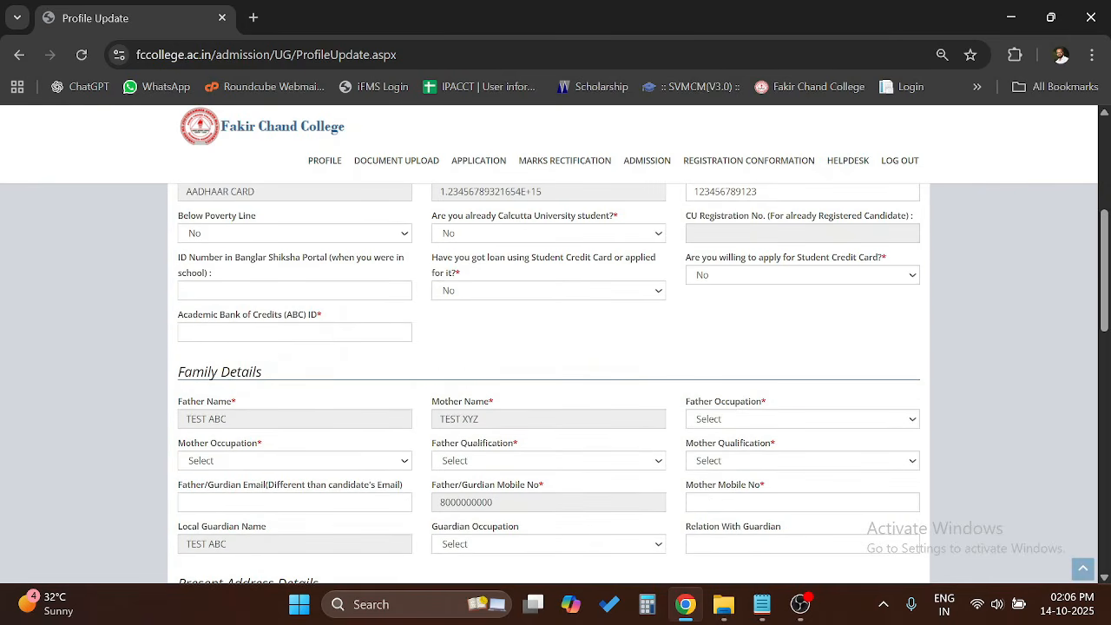
pyautogui.click(295, 333)
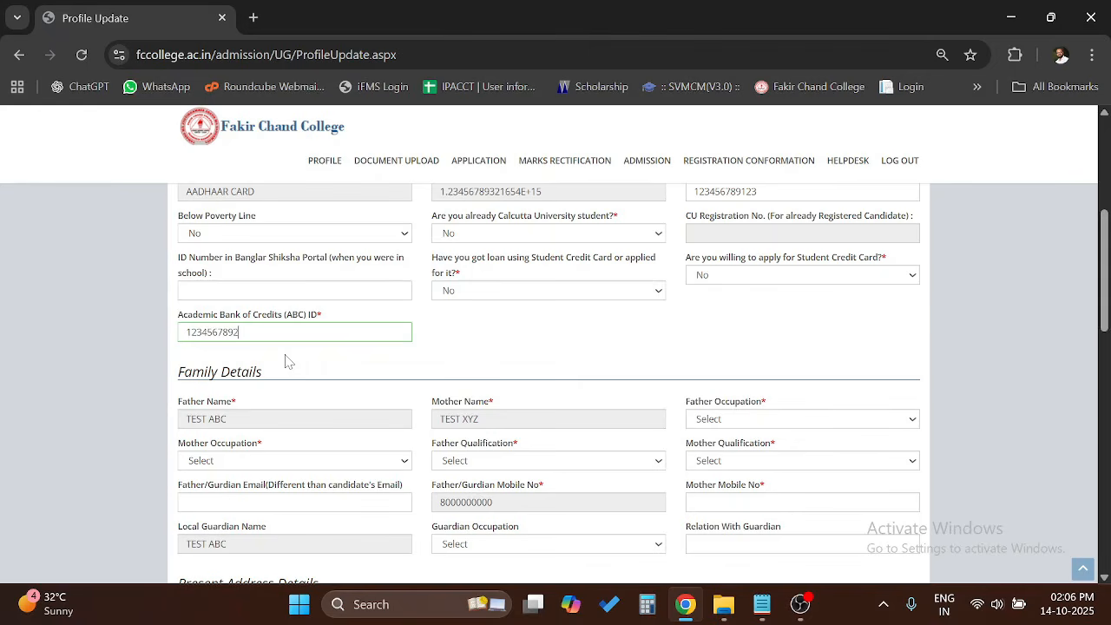
# - Set the father's occupation to GOVT SERVICE and the mother's occupation to PVT SERVICE in the family details
pyautogui.scroll(-1, 287, 362)
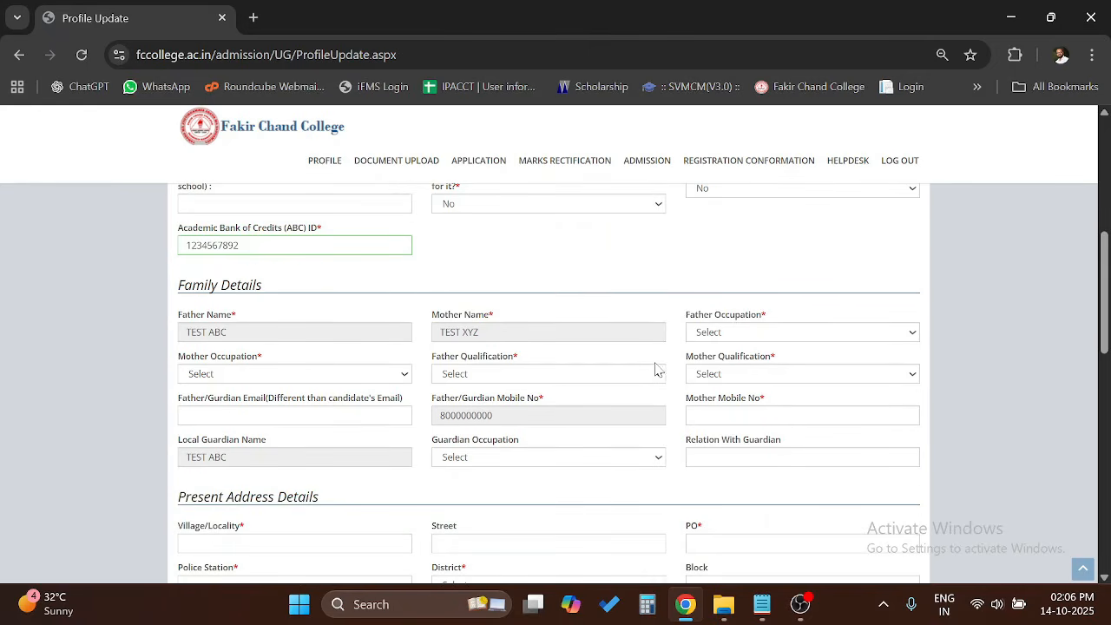
pyautogui.click(745, 335)
pyautogui.click(729, 82)
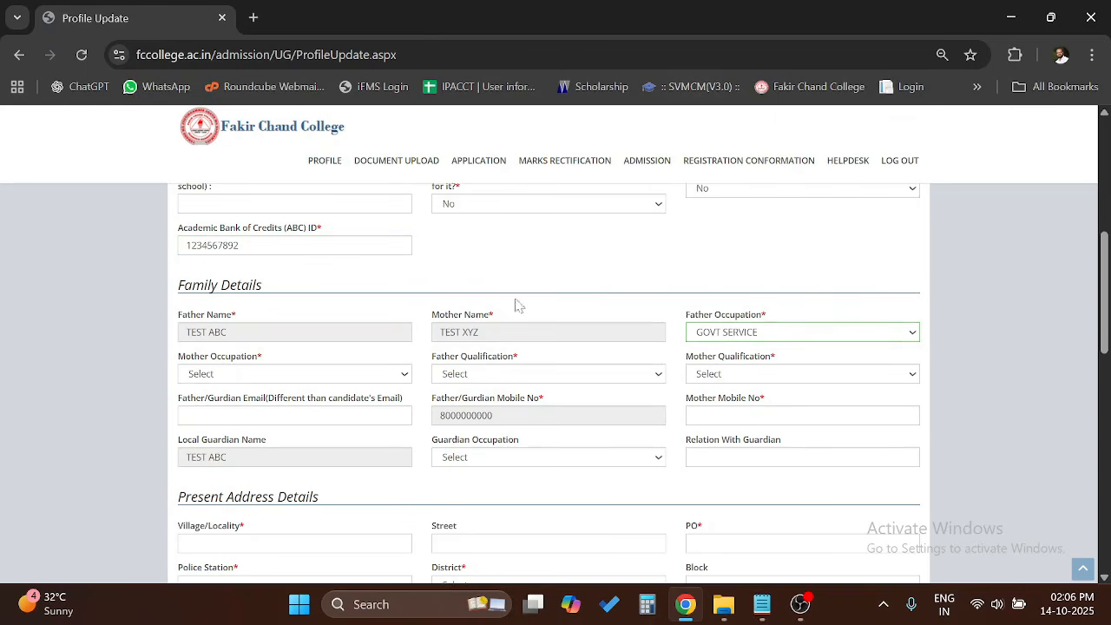
pyautogui.click(278, 375)
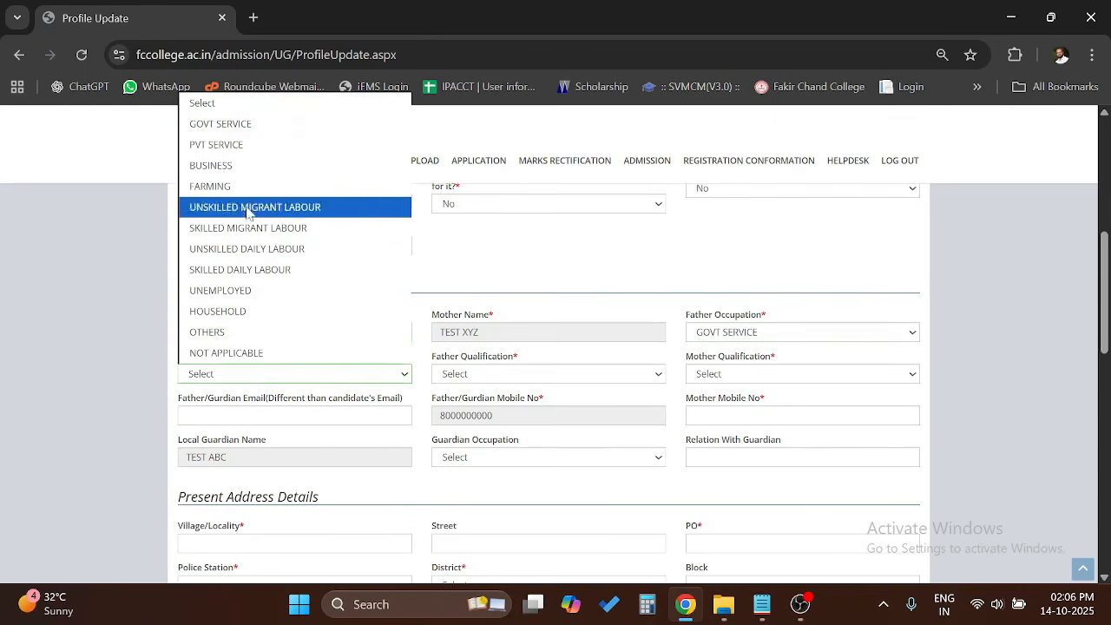
pyautogui.click(260, 145)
# - Set the father's qualification to POST GRADUATE and the mother's qualification to GRADUATE
pyautogui.click(584, 373)
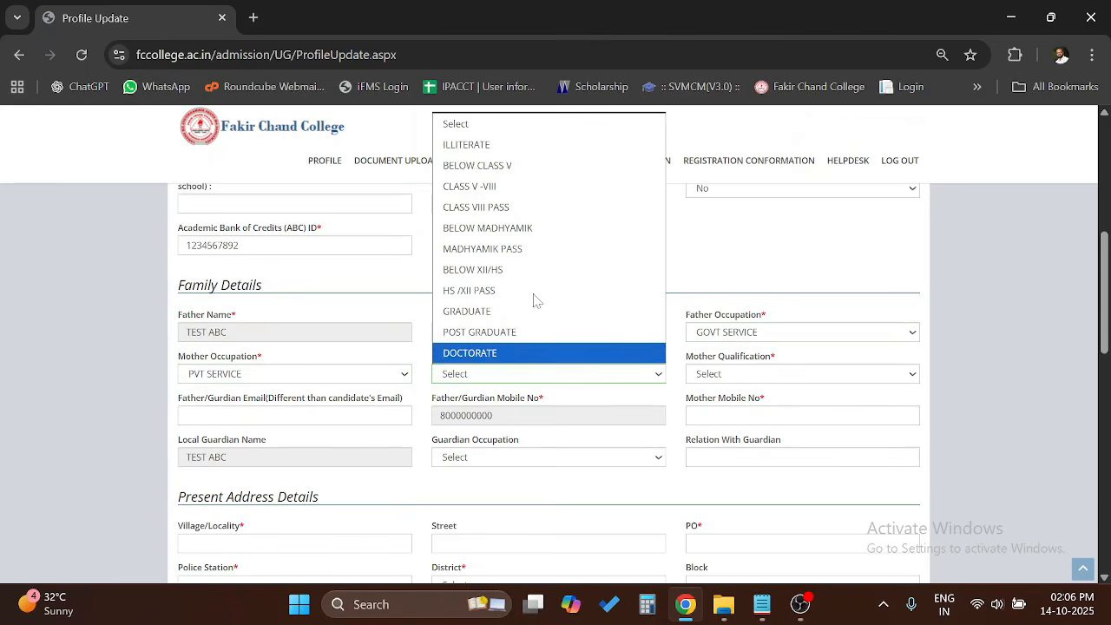
pyautogui.click(499, 331)
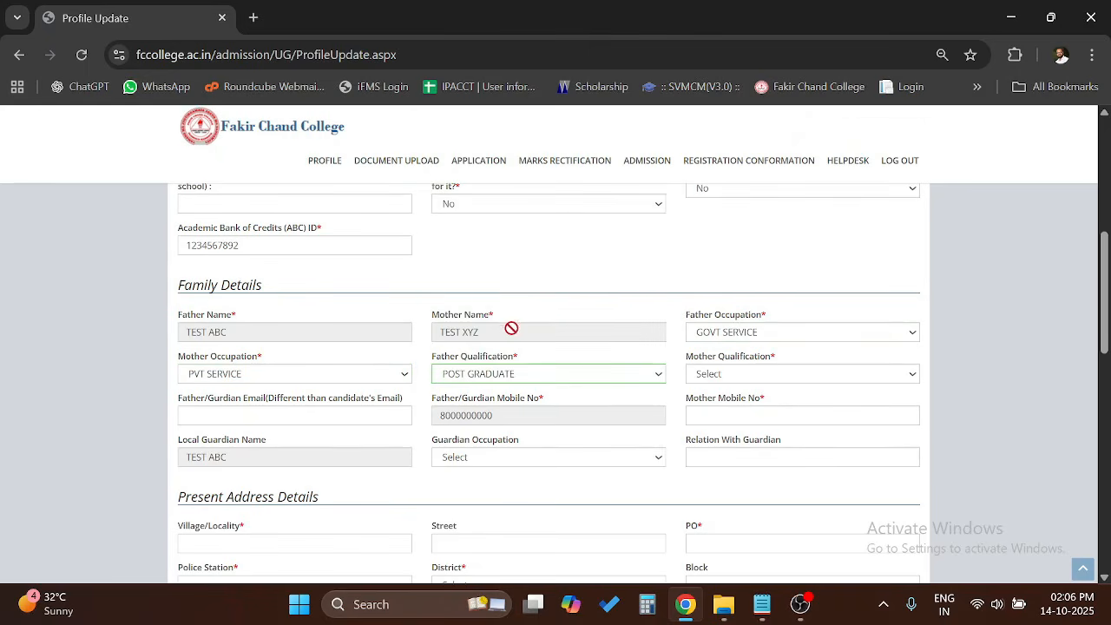
pyautogui.click(733, 375)
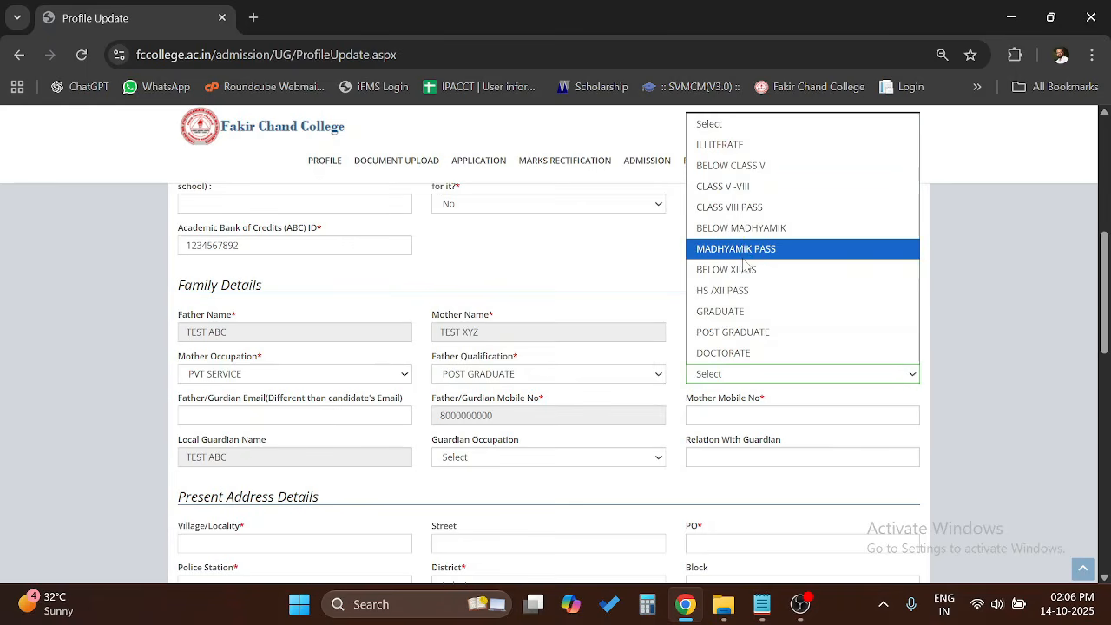
pyautogui.click(735, 312)
# - Enter the mother's mobile number in the family details
pyautogui.scroll(-1, 321, 490)
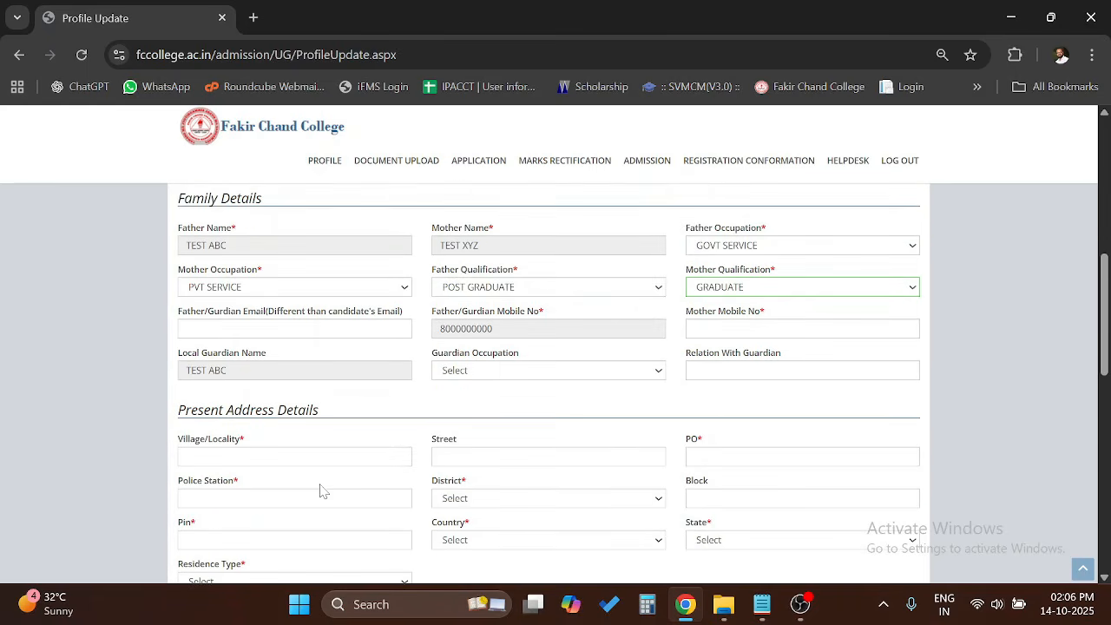
pyautogui.press('Tab')
pyautogui.write('123')
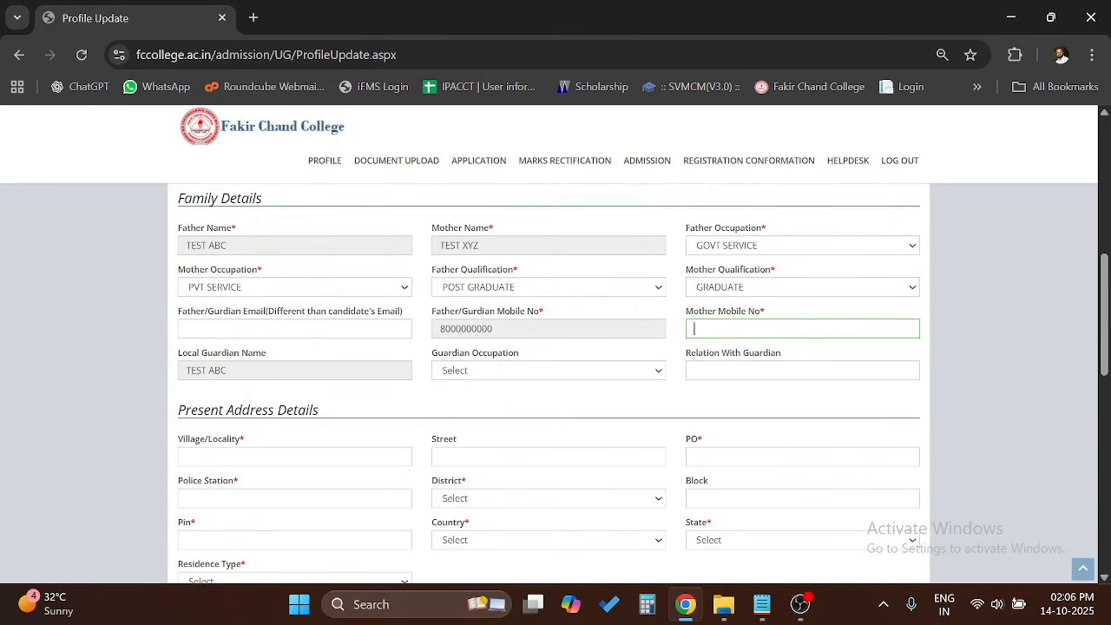
pyautogui.write('4567890')
# - Fill in the present address's village, post office, police station and postal code, with South 24 Parganas as the district
pyautogui.scroll(-2, 363, 345)
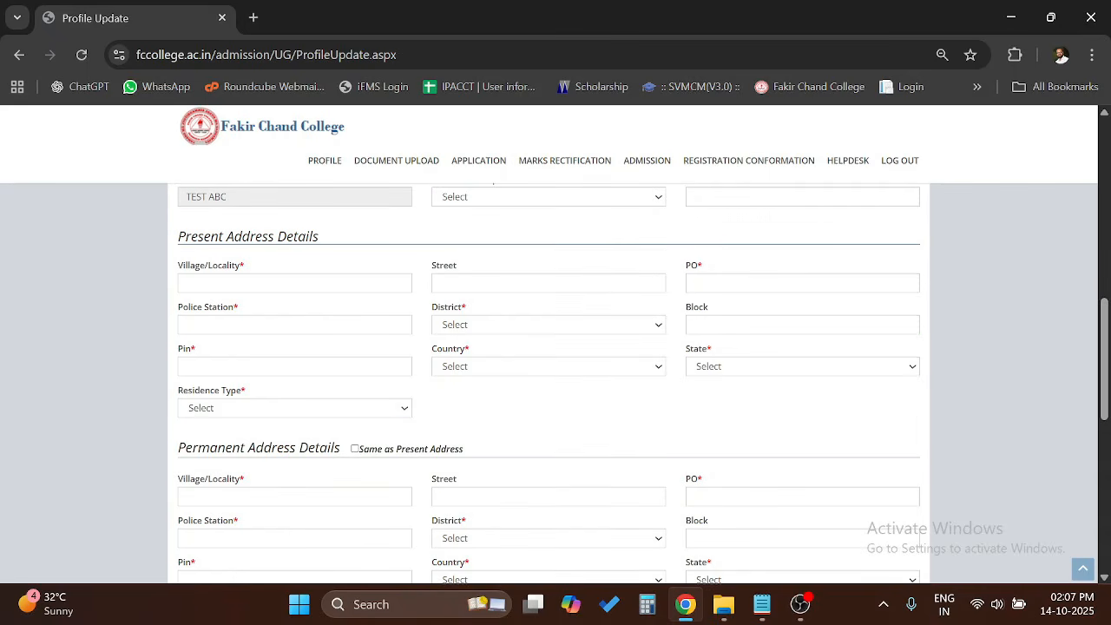
pyautogui.write('SSDASADSDASAD')
pyautogui.click(496, 327)
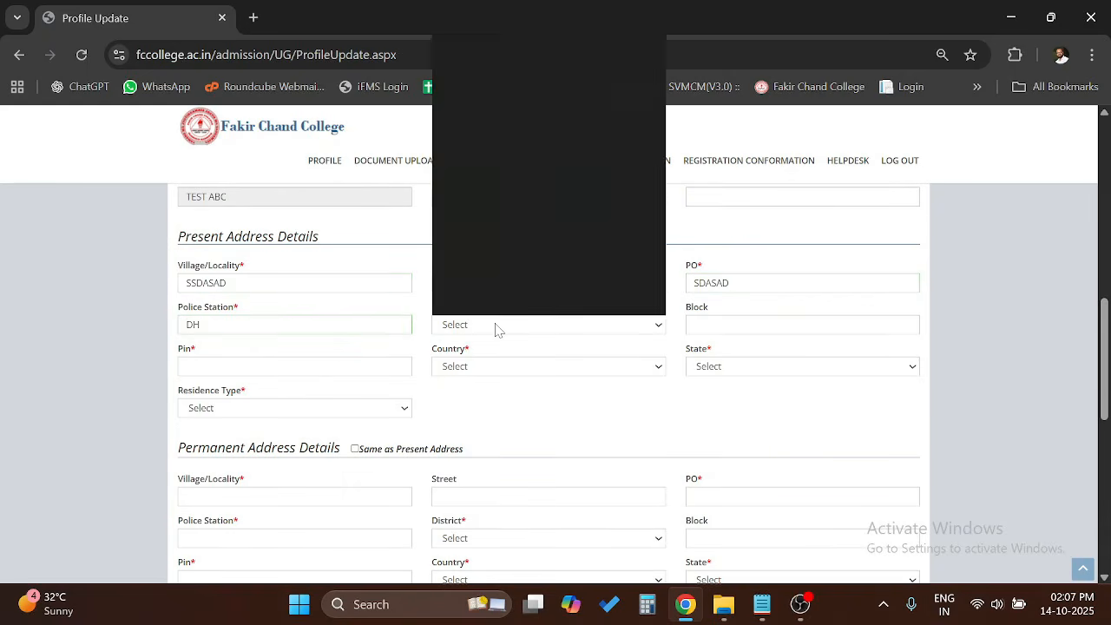
pyautogui.press('s')
pyautogui.click(499, 305)
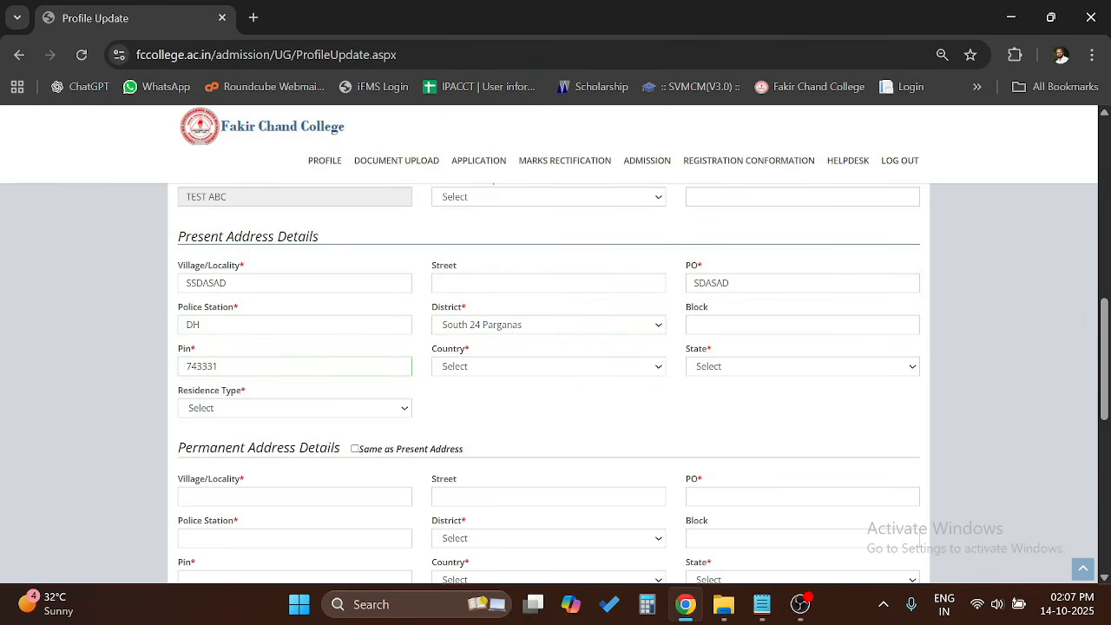
# - Set the present address to India, West Bengal and residence type Urban, and use it as the permanent address too
pyautogui.click(466, 370)
pyautogui.click(471, 404)
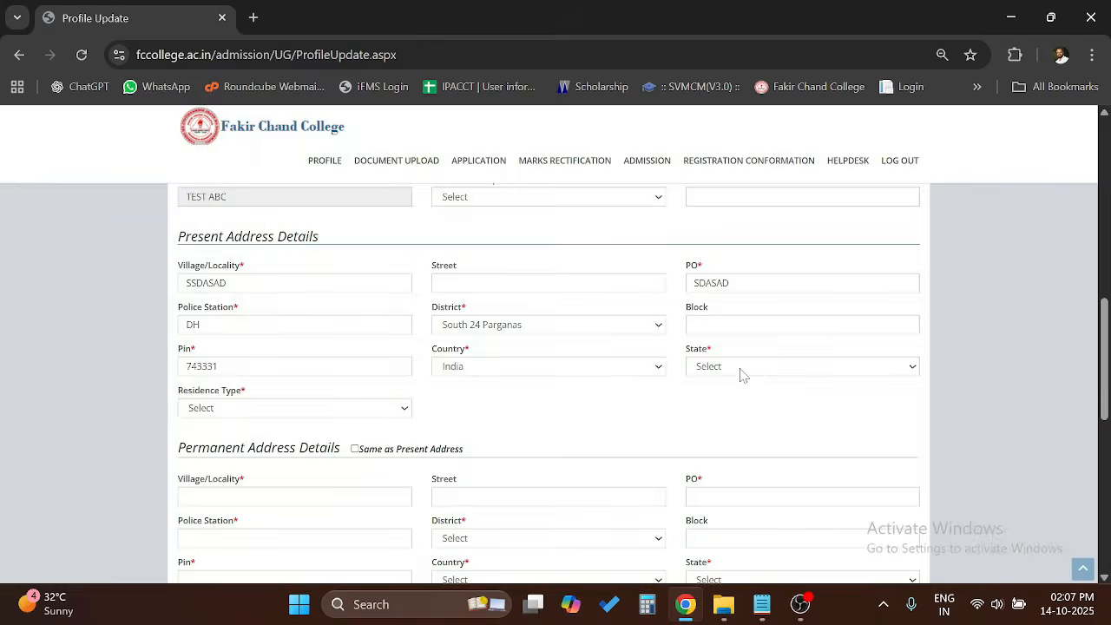
pyautogui.click(742, 367)
pyautogui.press('w')
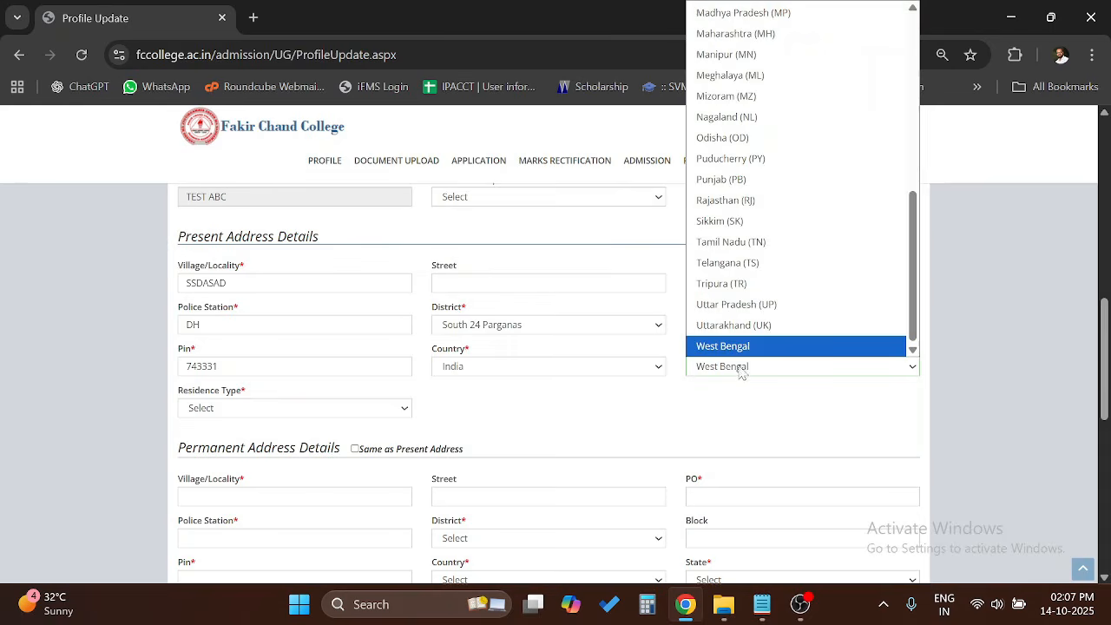
pyautogui.click(712, 366)
pyautogui.click(235, 411)
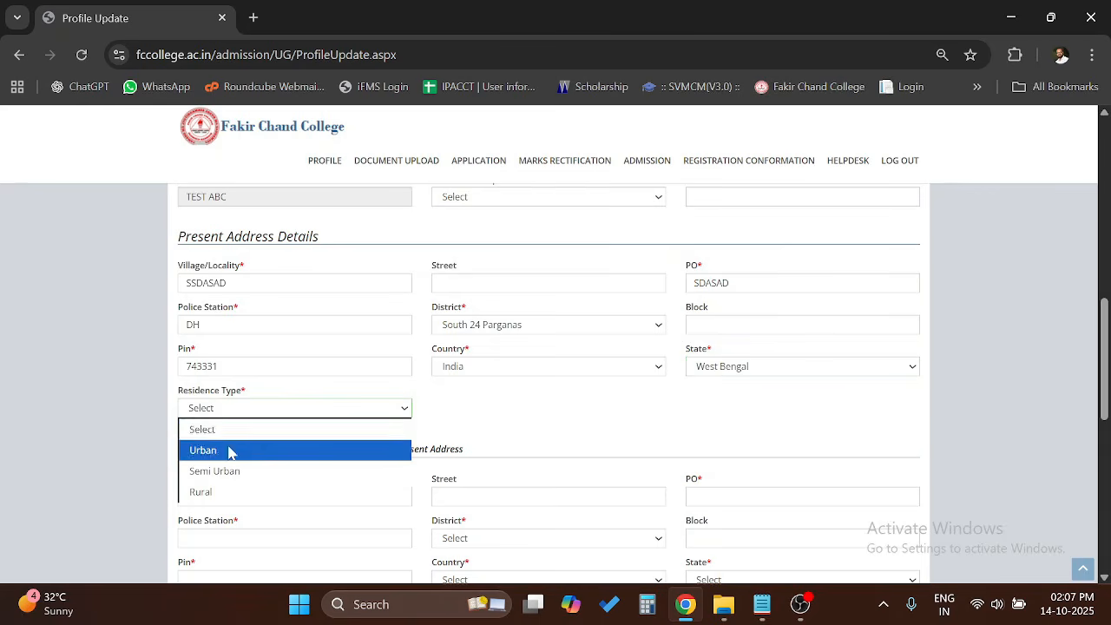
pyautogui.click(231, 450)
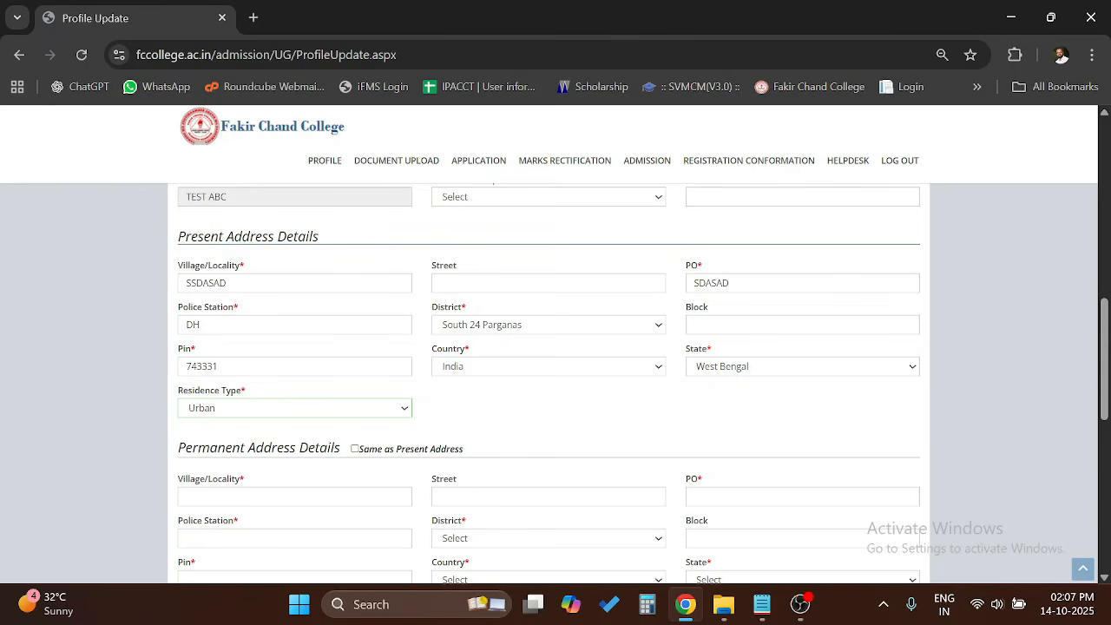
pyautogui.click(434, 448)
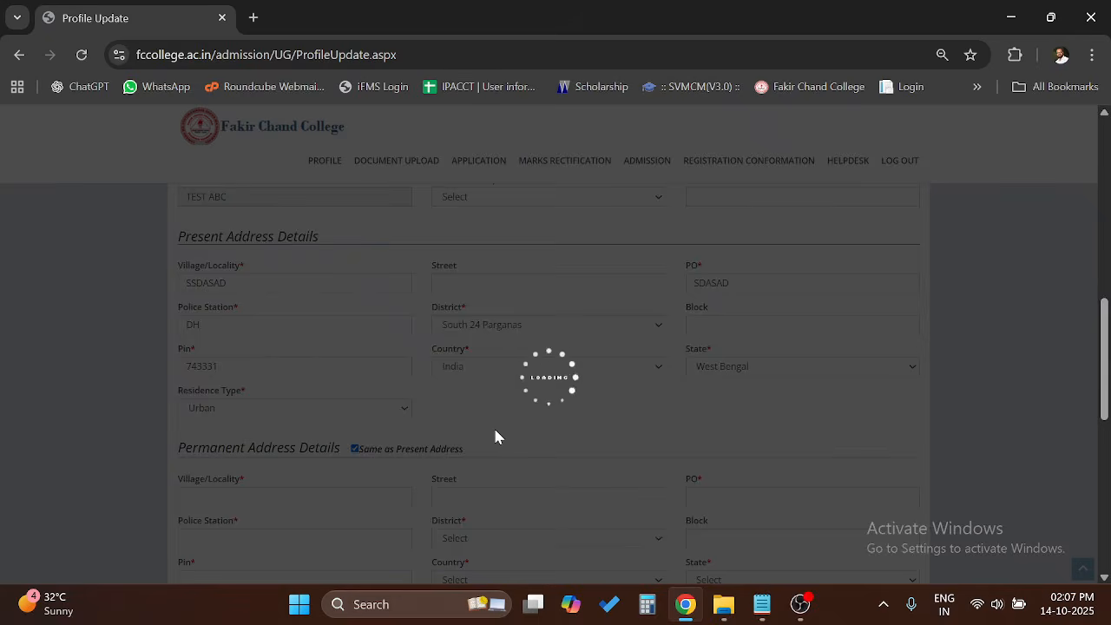
# - Enter 500 total marks obtained out of 600 full marks in the Class X details
pyautogui.scroll(-2, 475, 446)
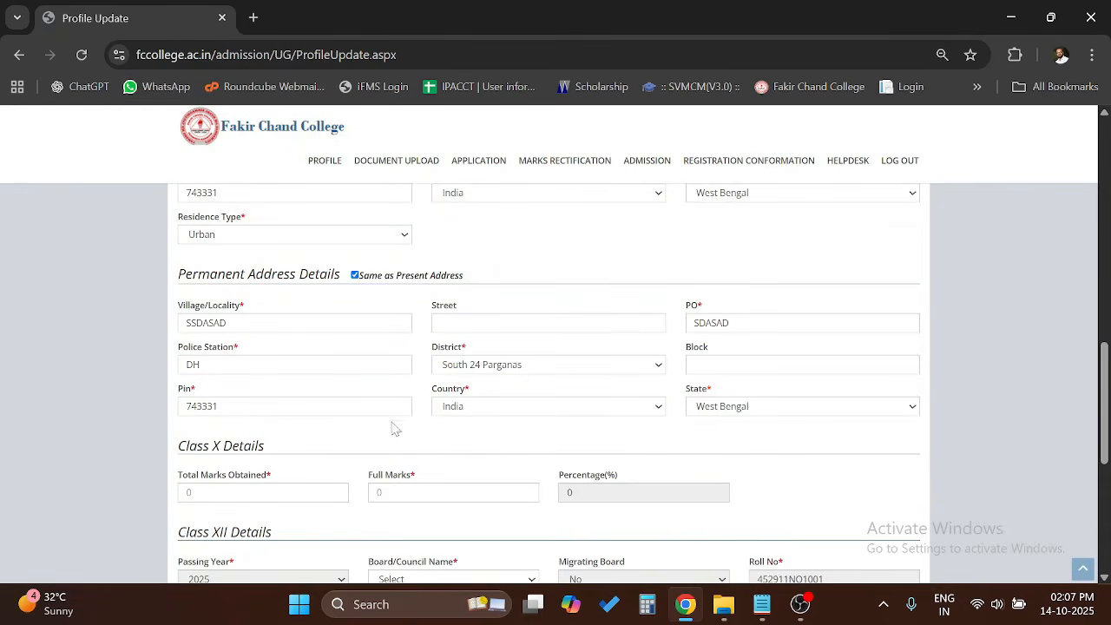
pyautogui.scroll(-3, 384, 423)
pyautogui.scroll(1, 344, 440)
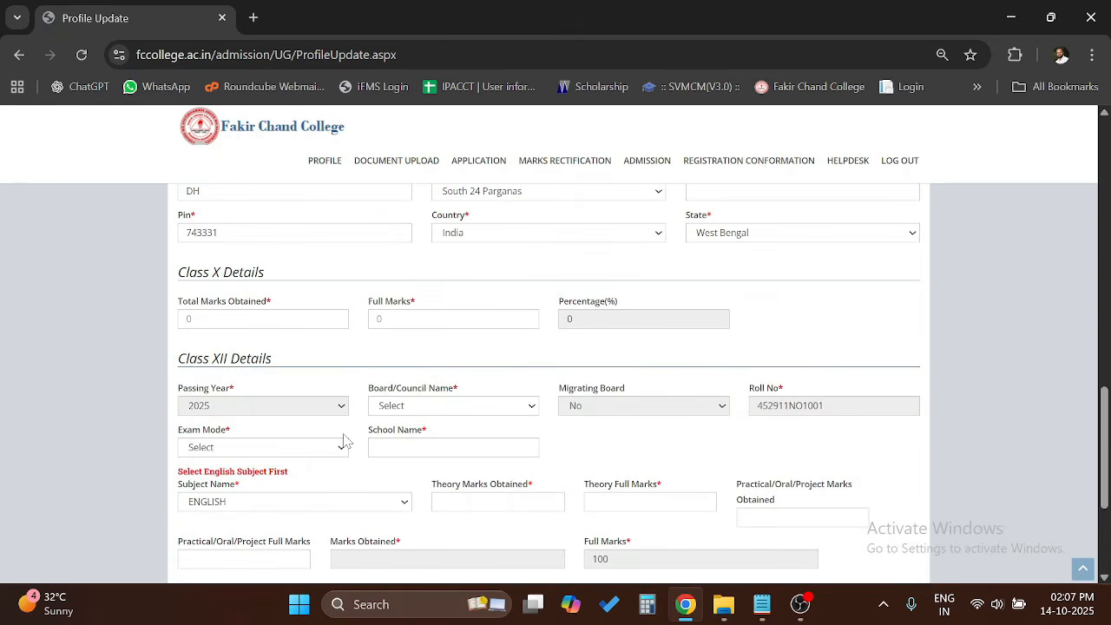
pyautogui.click(203, 319)
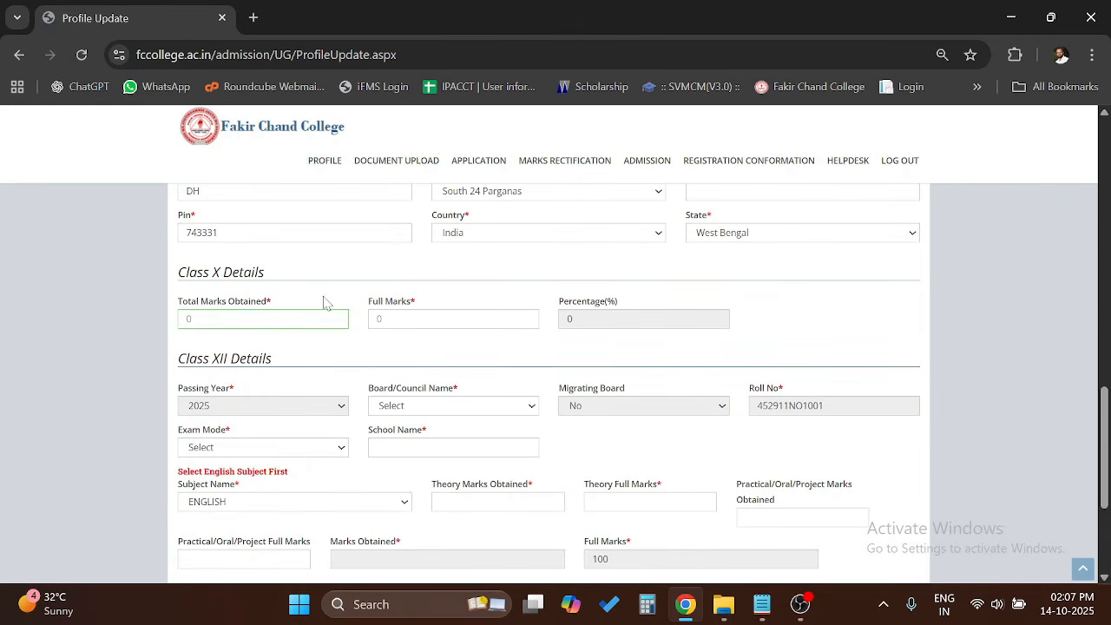
pyautogui.write('500')
pyautogui.click(378, 319)
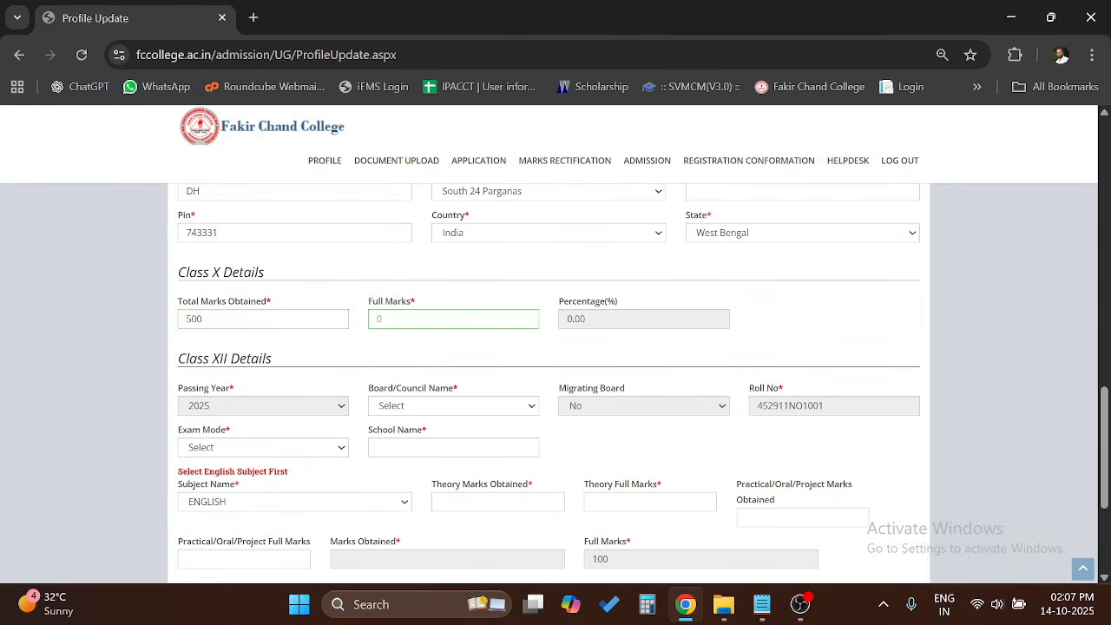
pyautogui.write('600')
pyautogui.click(389, 357)
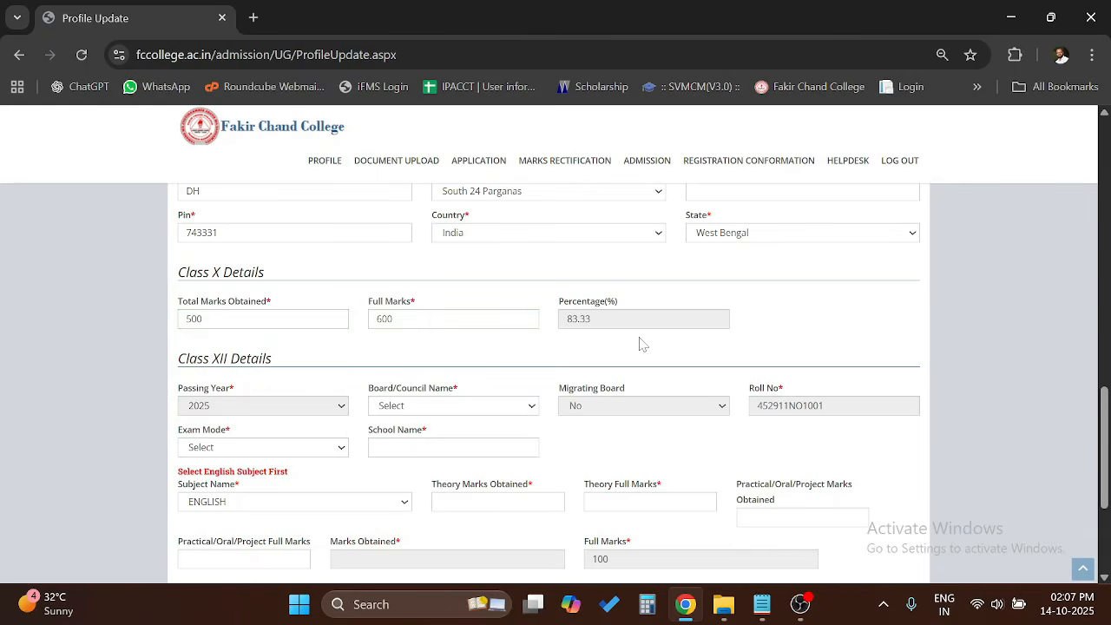
# - Set the Class XII board to West Bengal Council of Higher Secondary Education
pyautogui.scroll(-1, 260, 397)
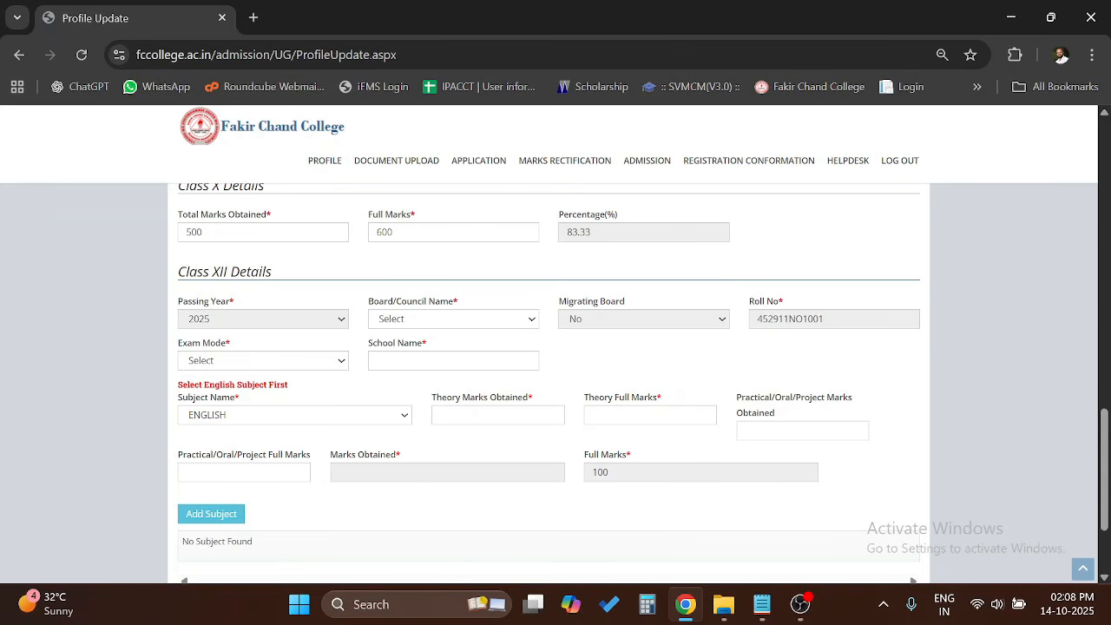
pyautogui.click(447, 323)
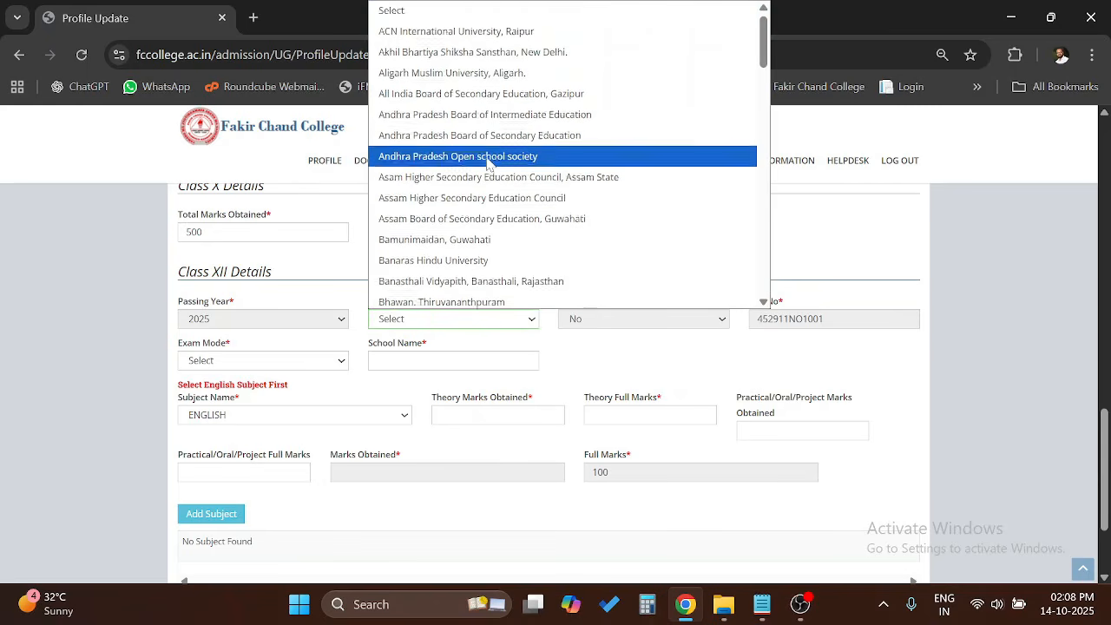
pyautogui.press('w')
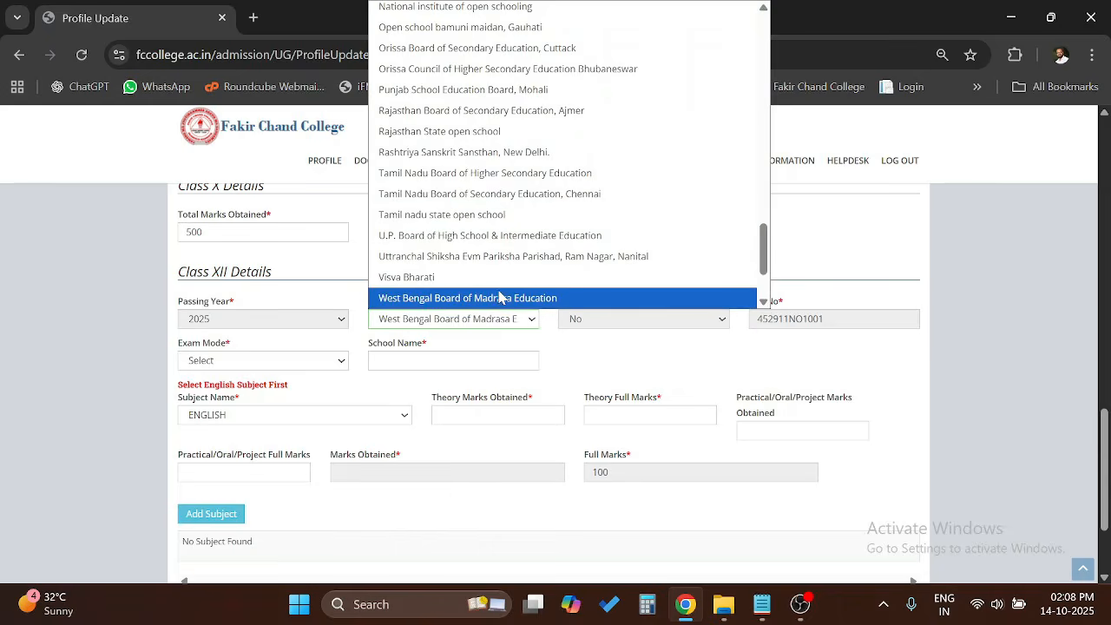
pyautogui.scroll(-2, 500, 297)
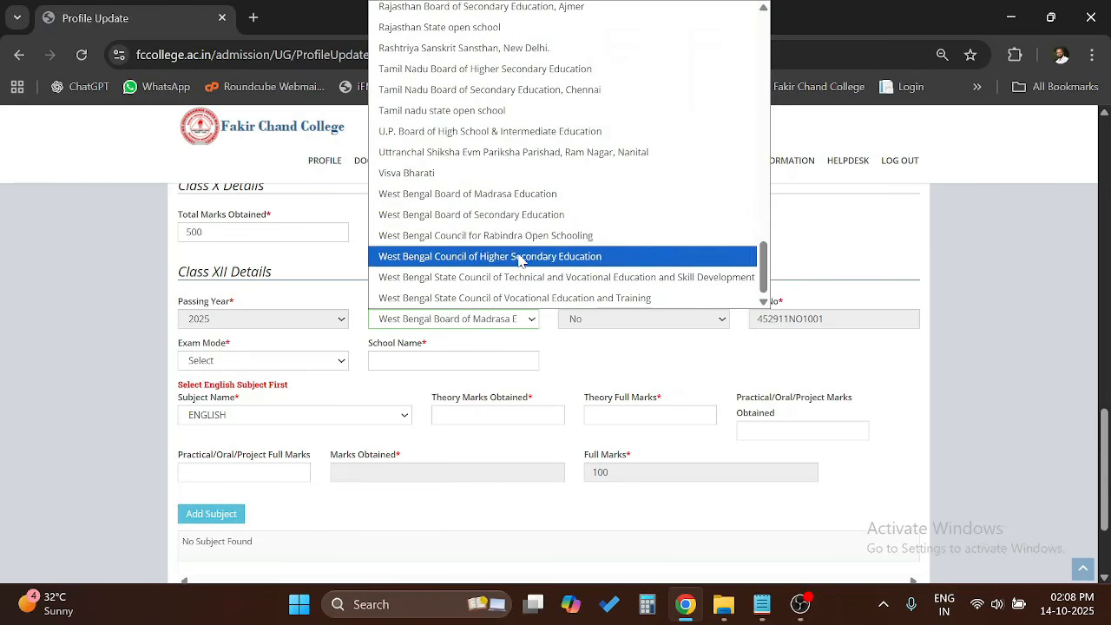
pyautogui.click(521, 256)
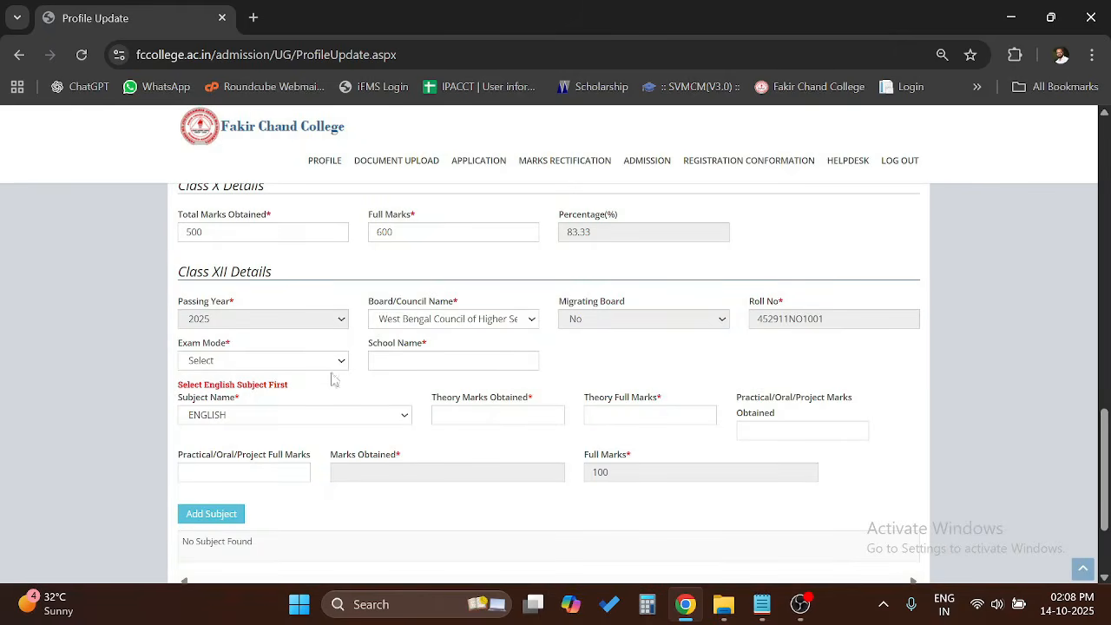
# - Set the Class XII exam mode to REGULAR and the school name to XYZ
pyautogui.click(298, 361)
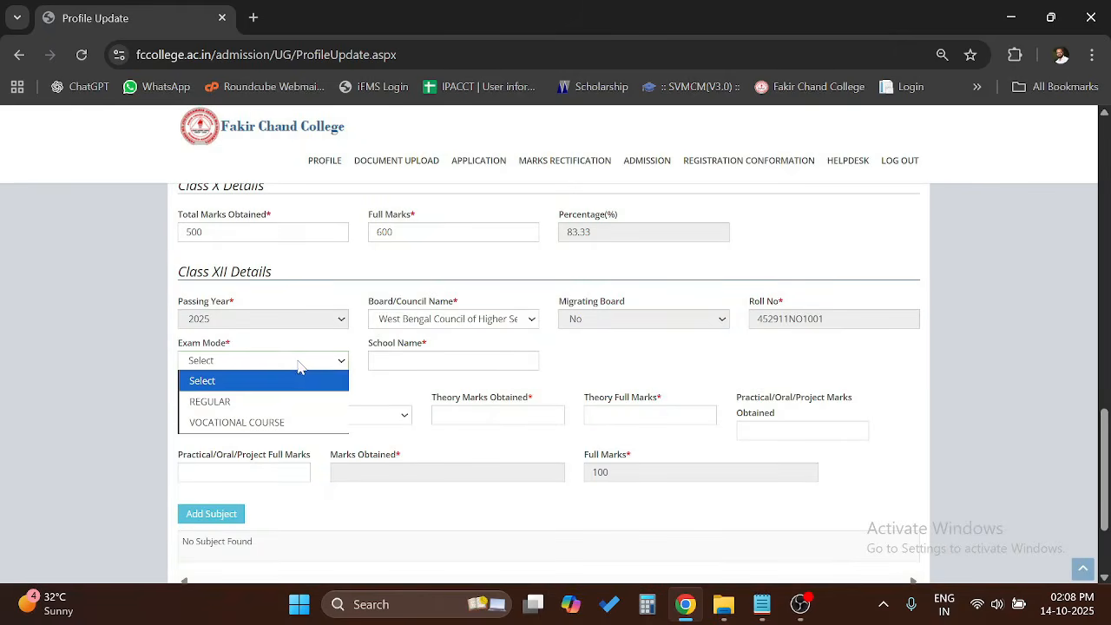
pyautogui.click(276, 401)
pyautogui.press('Tab')
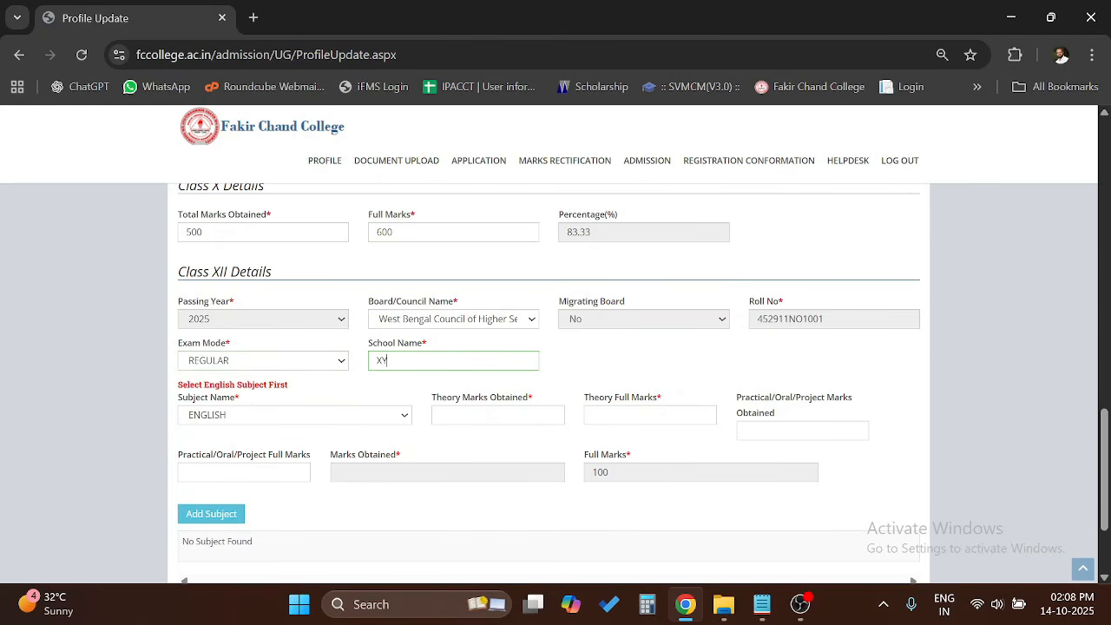
pyautogui.write('XYZ')
pyautogui.click(395, 389)
# - Add ENGLISH as a Class XII subject with theory marks 50 out of 80 and practical marks 20 out of 20
pyautogui.scroll(-2, 348, 401)
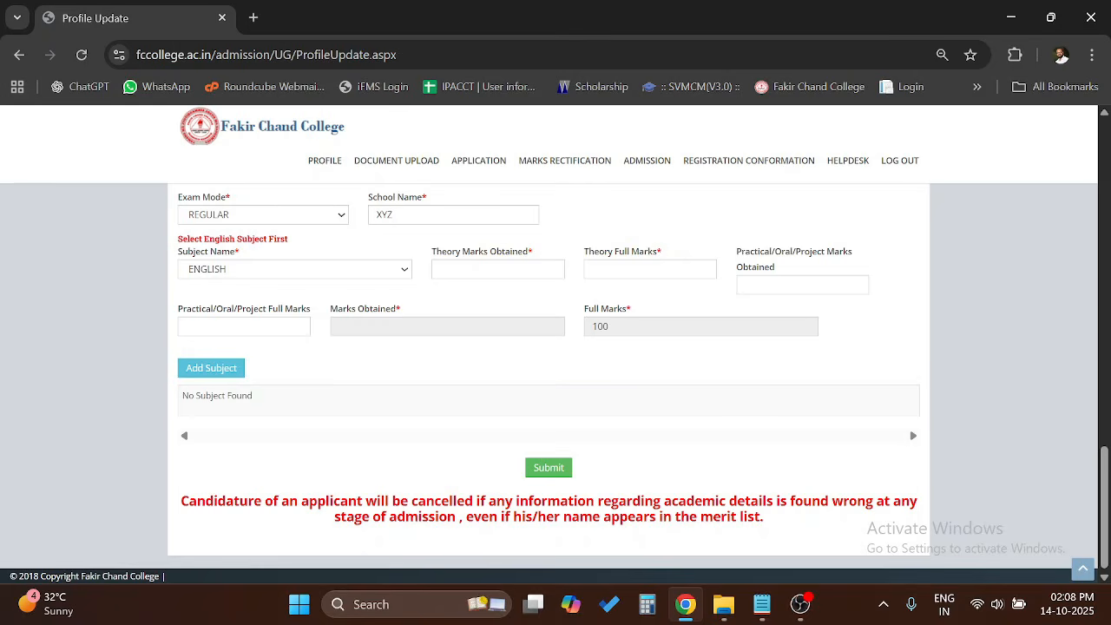
pyautogui.write('50')
pyautogui.write('80')
pyautogui.click(217, 372)
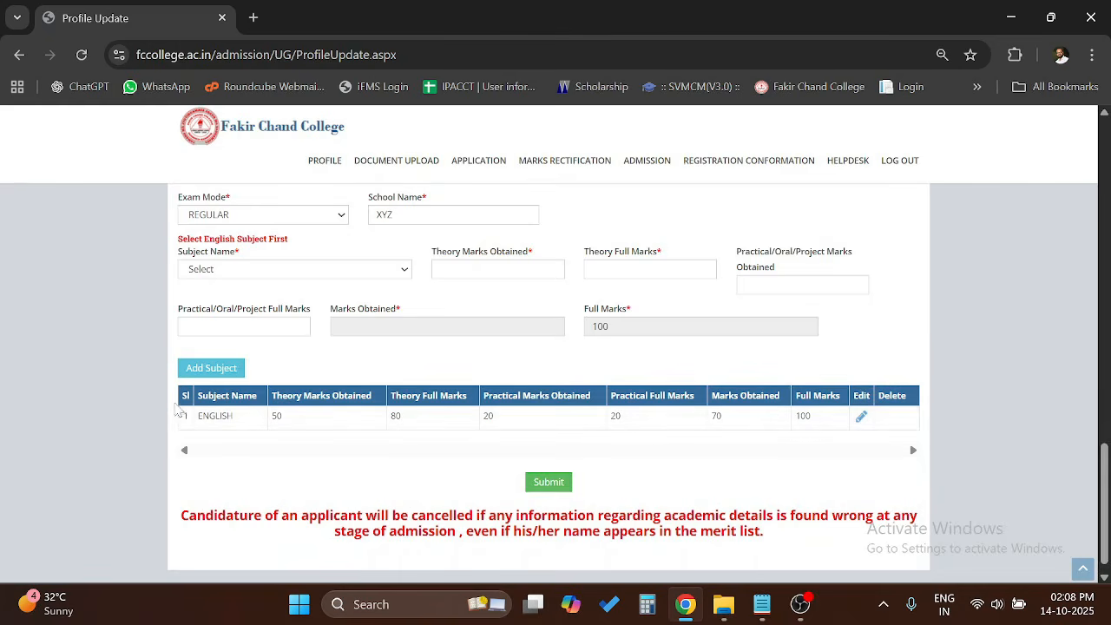
# - Edit the added ENGLISH subject so its theory marks obtained are 52, and save it back to the subject list
pyautogui.click(861, 417)
pyautogui.write('2')
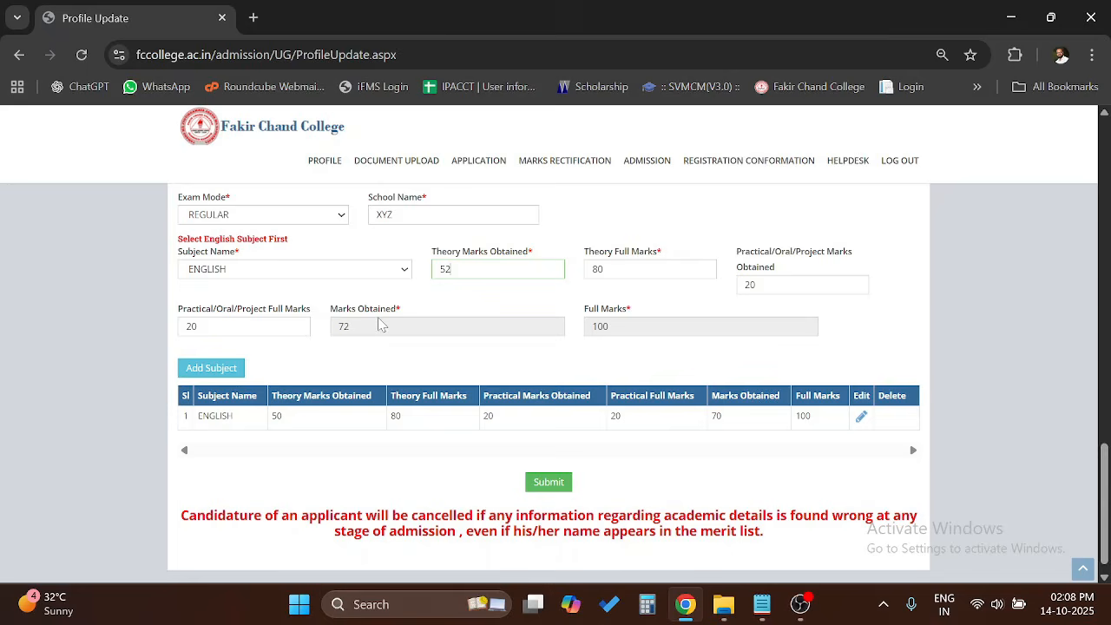
pyautogui.click(205, 371)
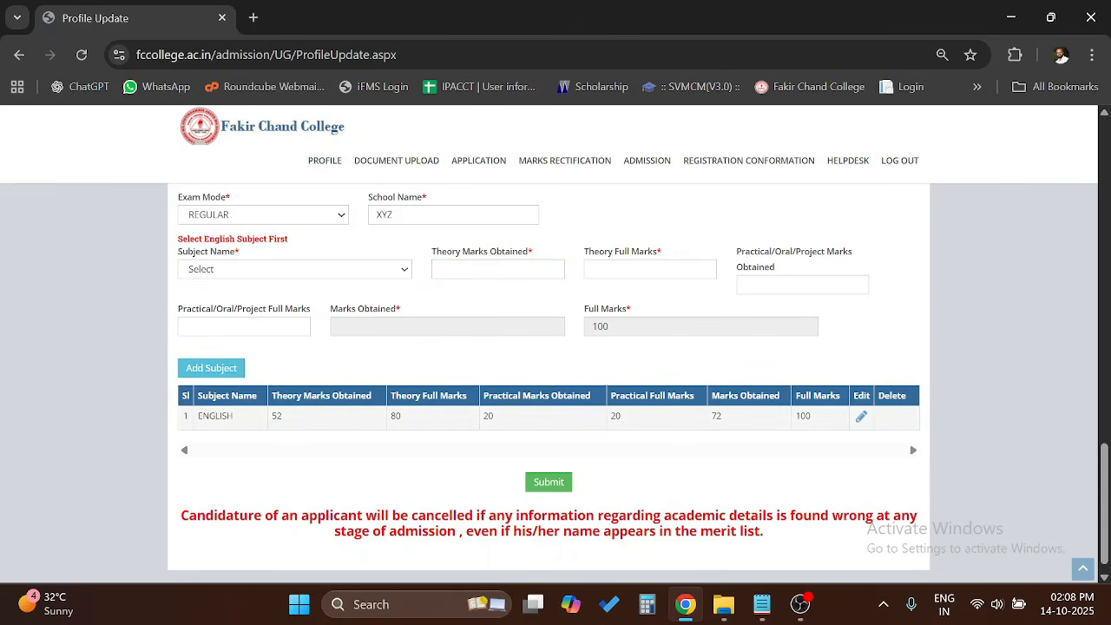
# - Add BENGALI as a Class XII subject with theory marks 75 out of 80 and practical marks 15 out of 20
pyautogui.click(251, 271)
pyautogui.press('b')
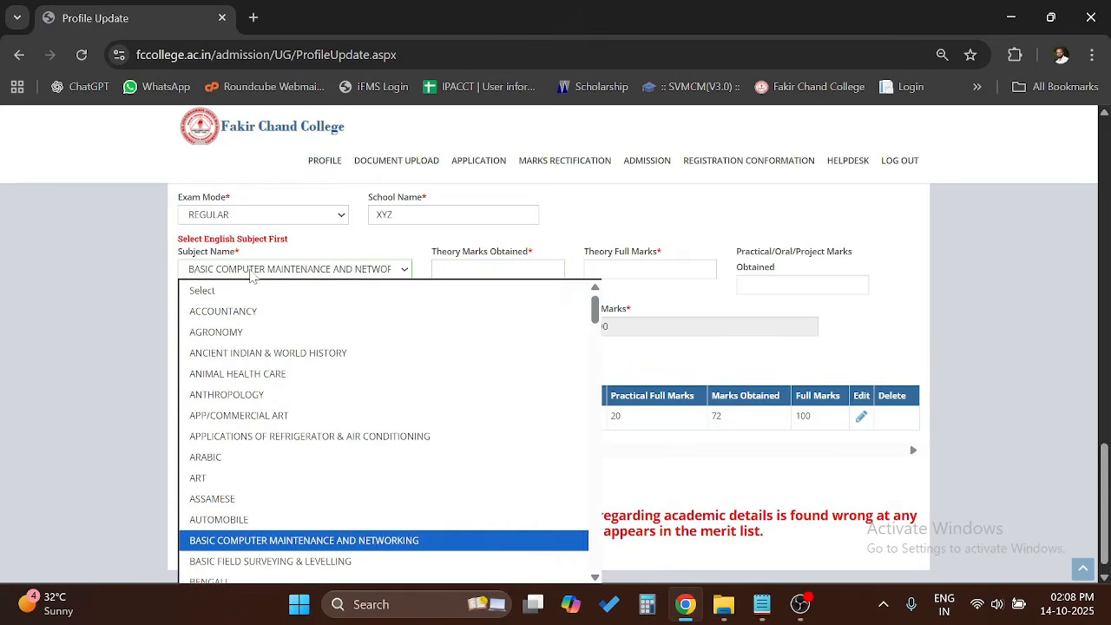
pyautogui.press('b')
pyautogui.press('b')
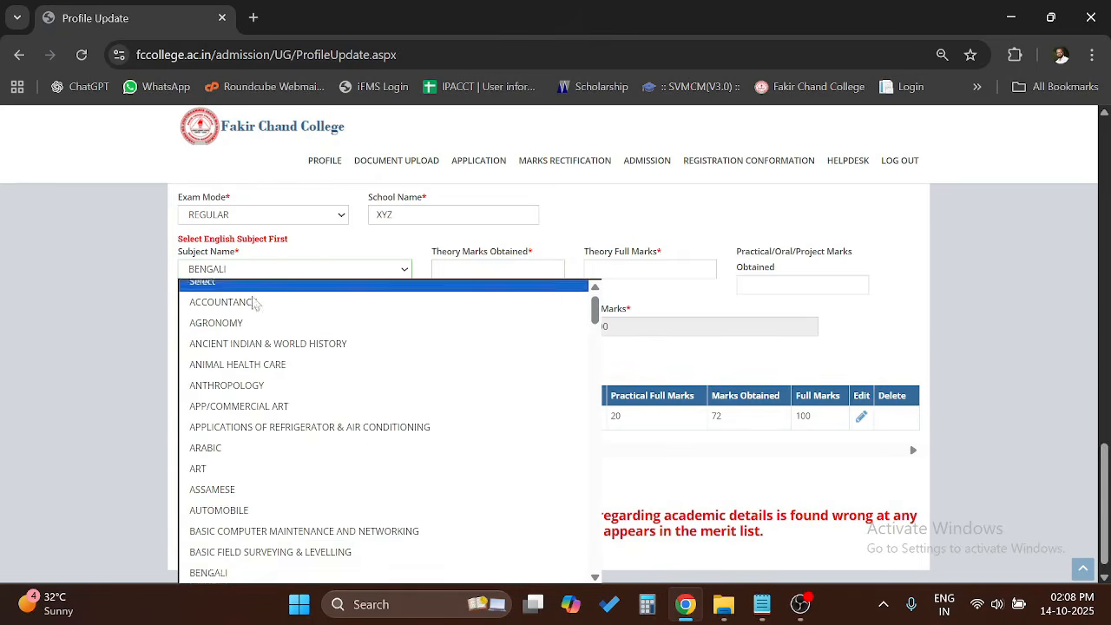
pyautogui.click(252, 576)
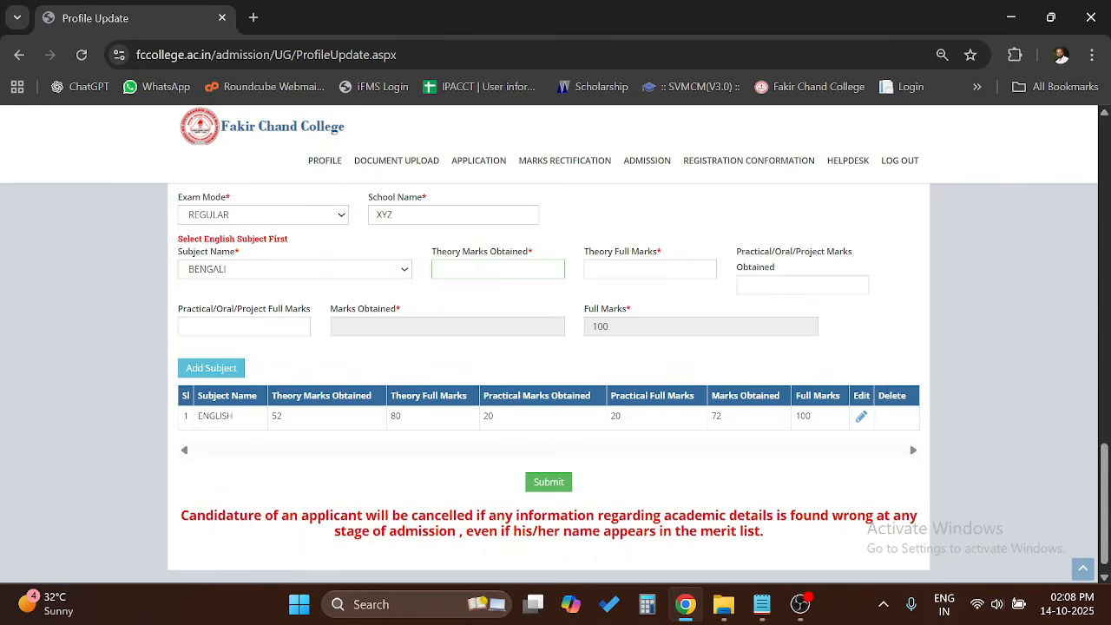
pyautogui.write('80')
pyautogui.write('15')
pyautogui.write('20')
pyautogui.click(213, 372)
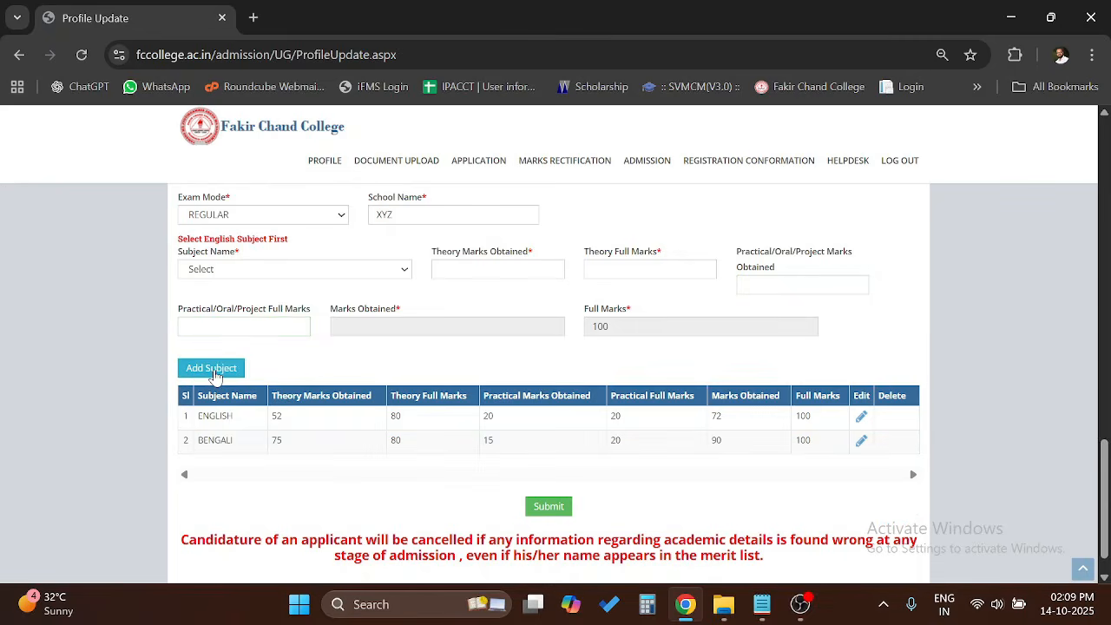
# - Choose MATHEMATICS as the next Class XII subject
pyautogui.click(296, 270)
pyautogui.press('m')
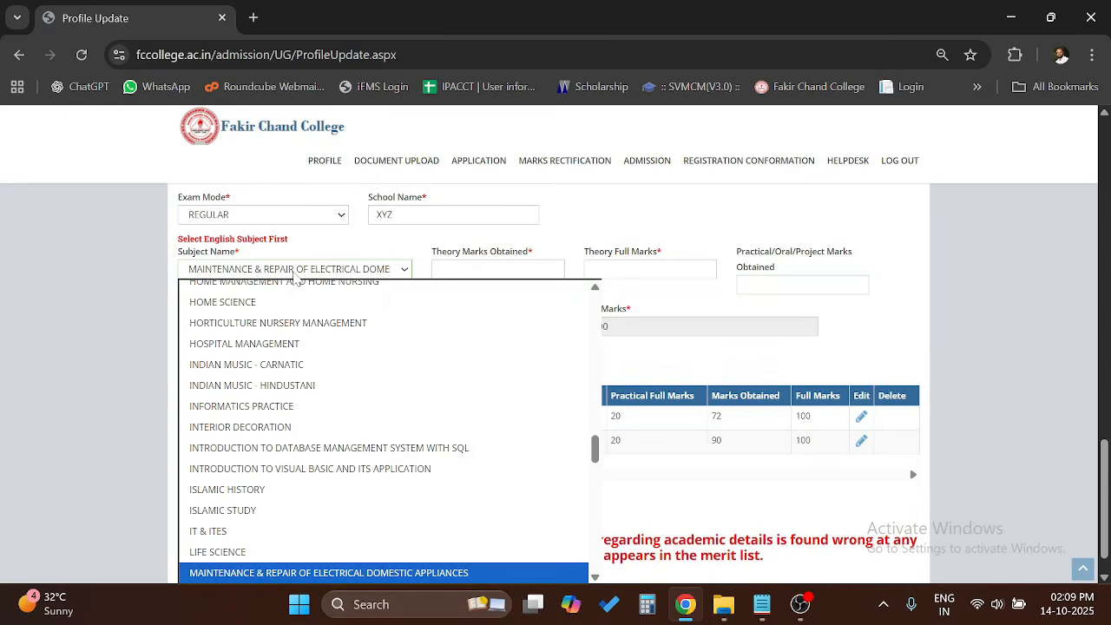
pyautogui.press('Down')
pyautogui.press('Down')
pyautogui.press('Down')
pyautogui.press('Down')
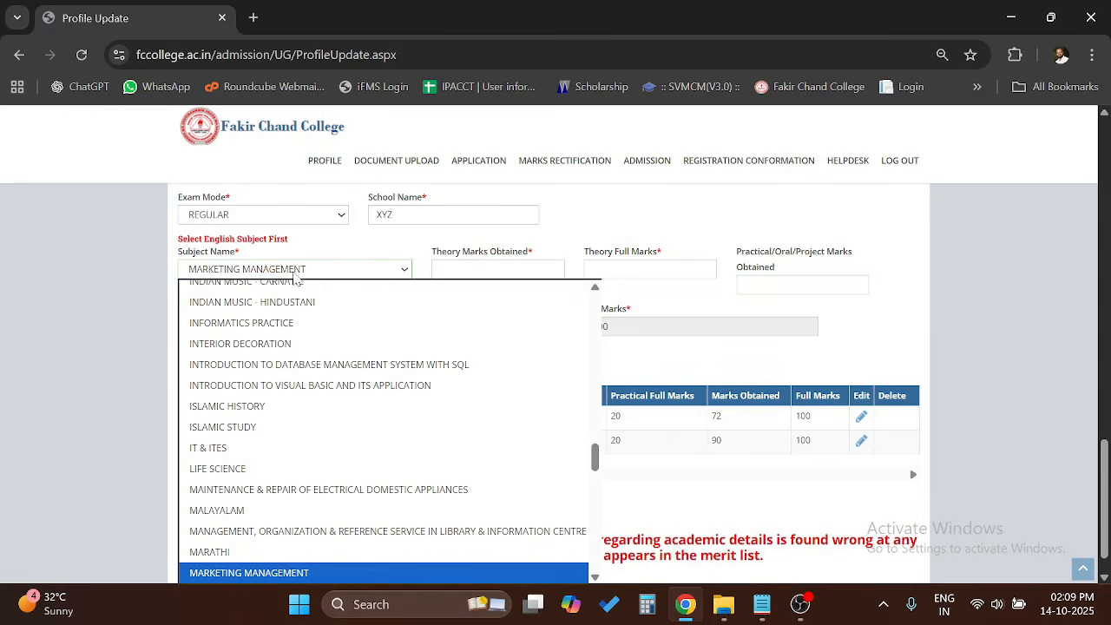
pyautogui.press('Down')
pyautogui.press('Down')
pyautogui.scroll(-5, 261, 480)
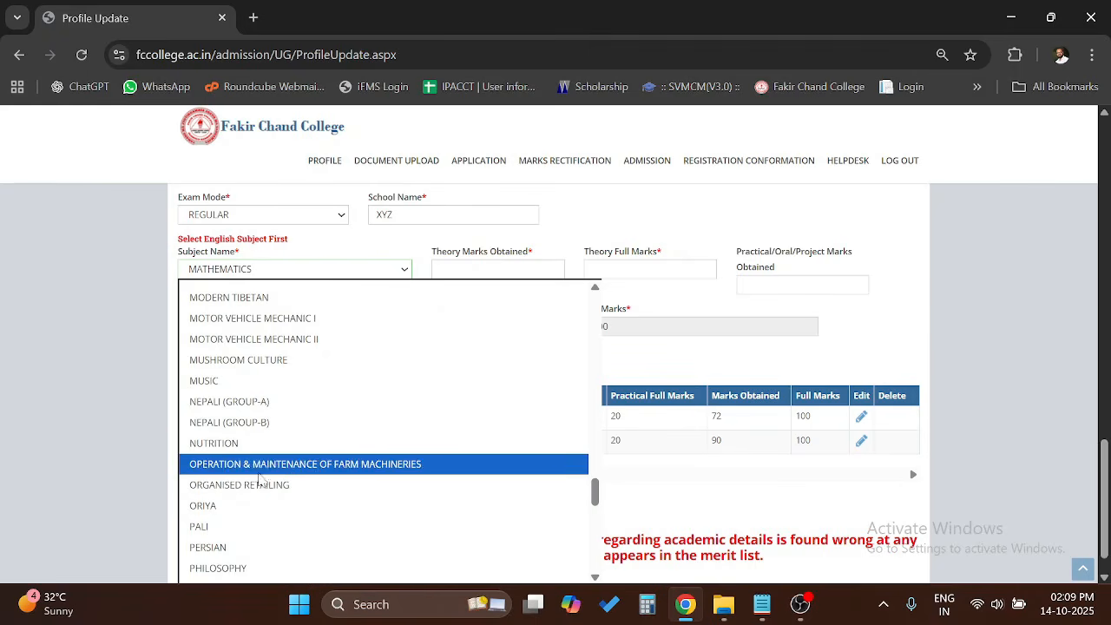
pyautogui.scroll(4, 260, 422)
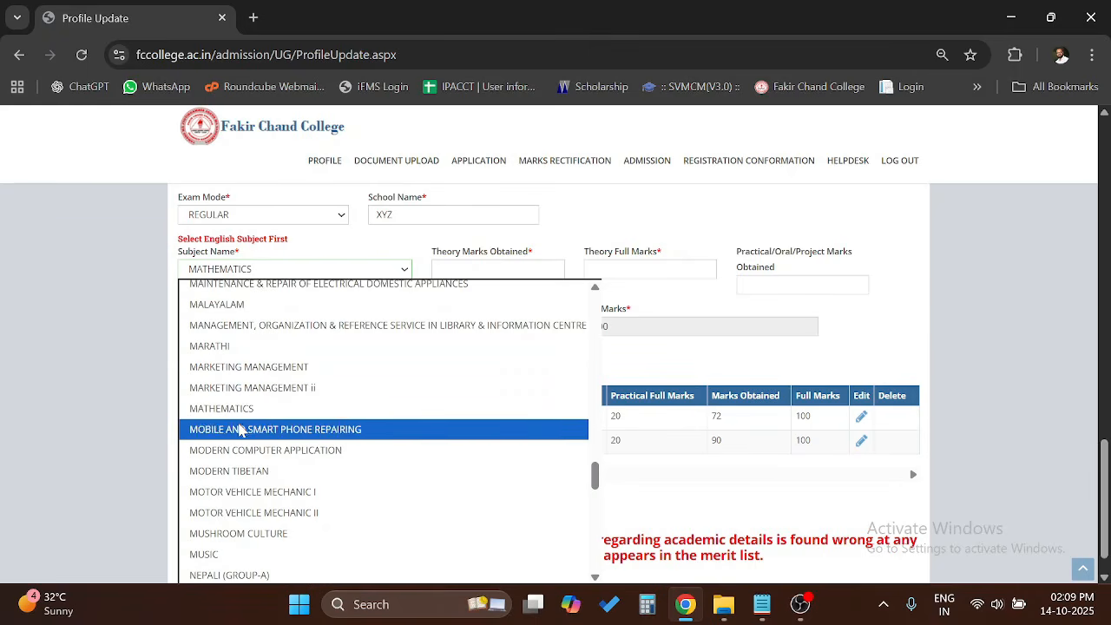
pyautogui.click(244, 409)
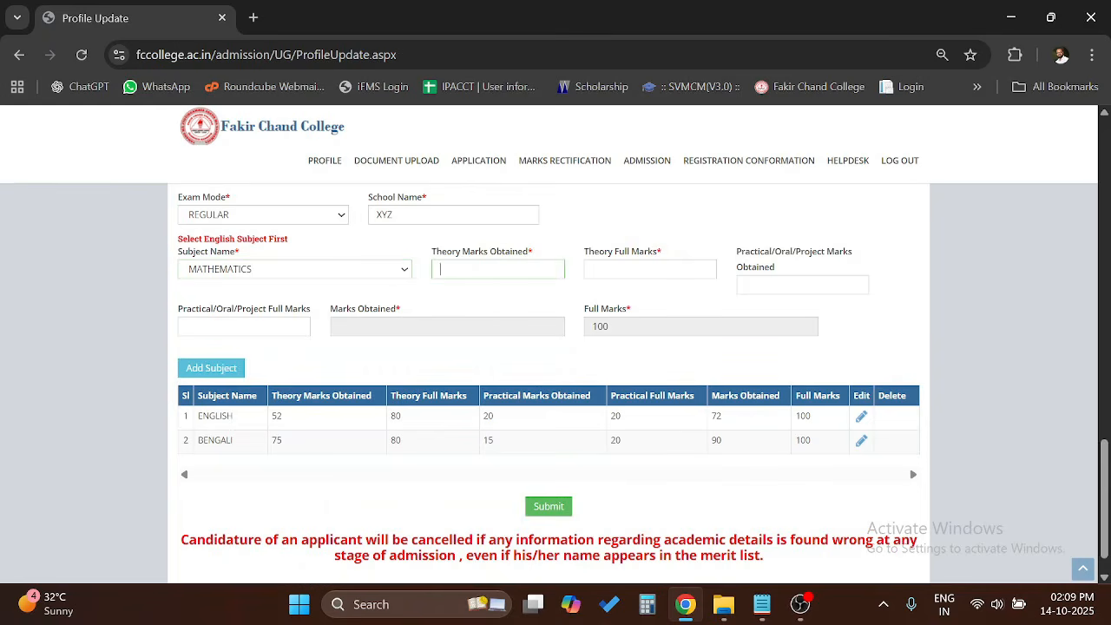
# - Enter MATHEMATICS theory marks 71 out of 80 and practical marks 20 out of 20, and add the subject to the list
pyautogui.write('71 80 ')
pyautogui.write('20 ')
pyautogui.write('20')
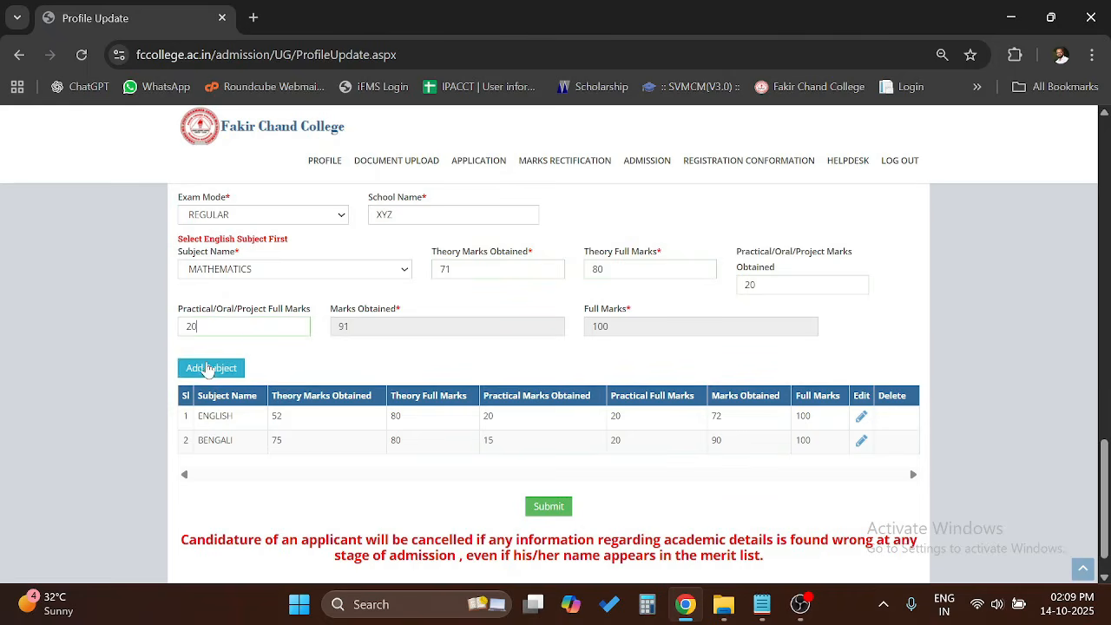
pyautogui.click(211, 368)
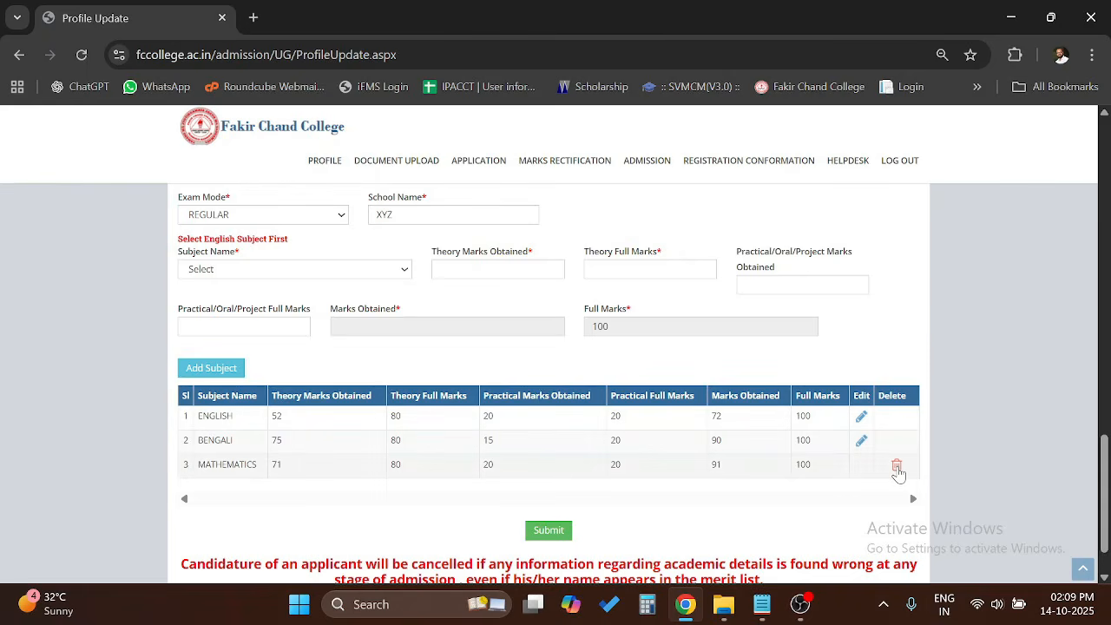
# - Add PHYSICS as a Class XII subject with theory marks 65 out of 70 and practical marks 28 out of 30
pyautogui.click(236, 271)
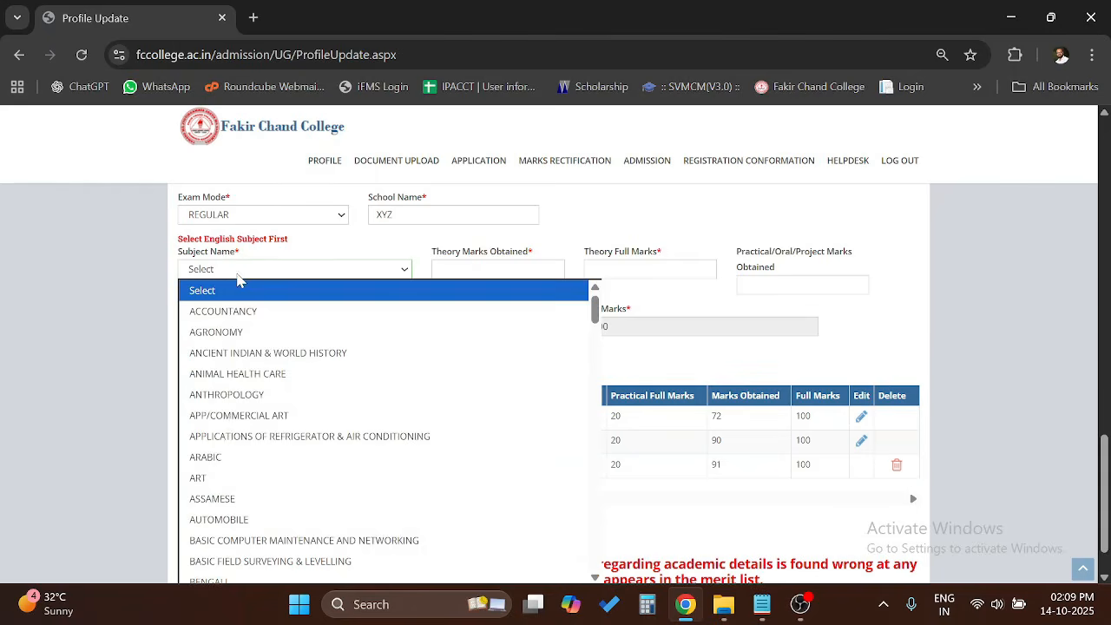
pyautogui.write('pali')
pyautogui.scroll(-3, 247, 443)
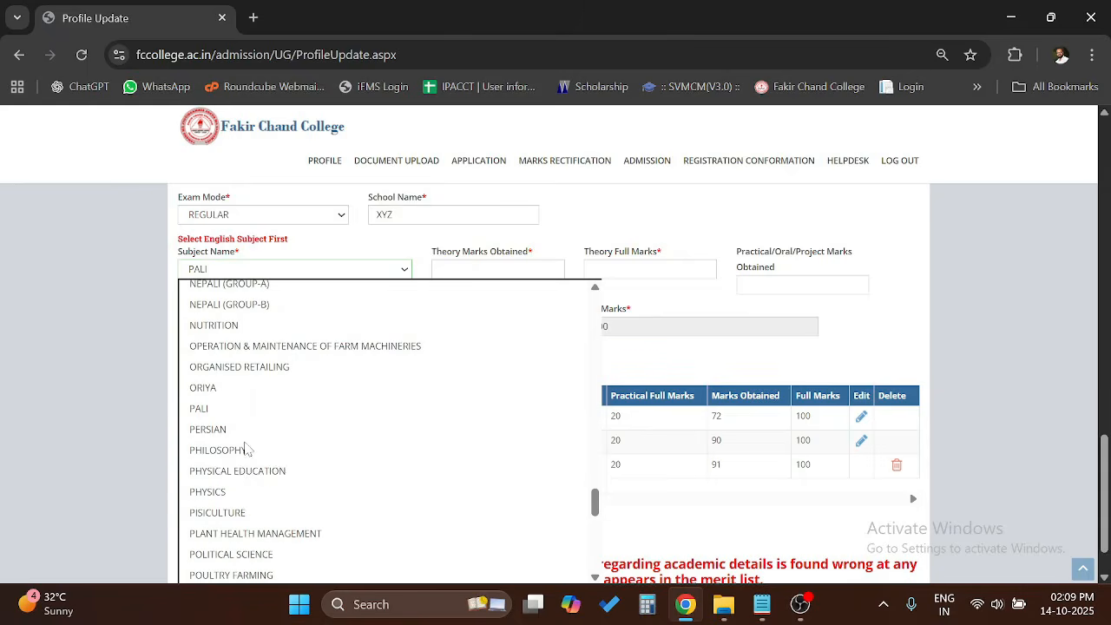
pyautogui.click(256, 489)
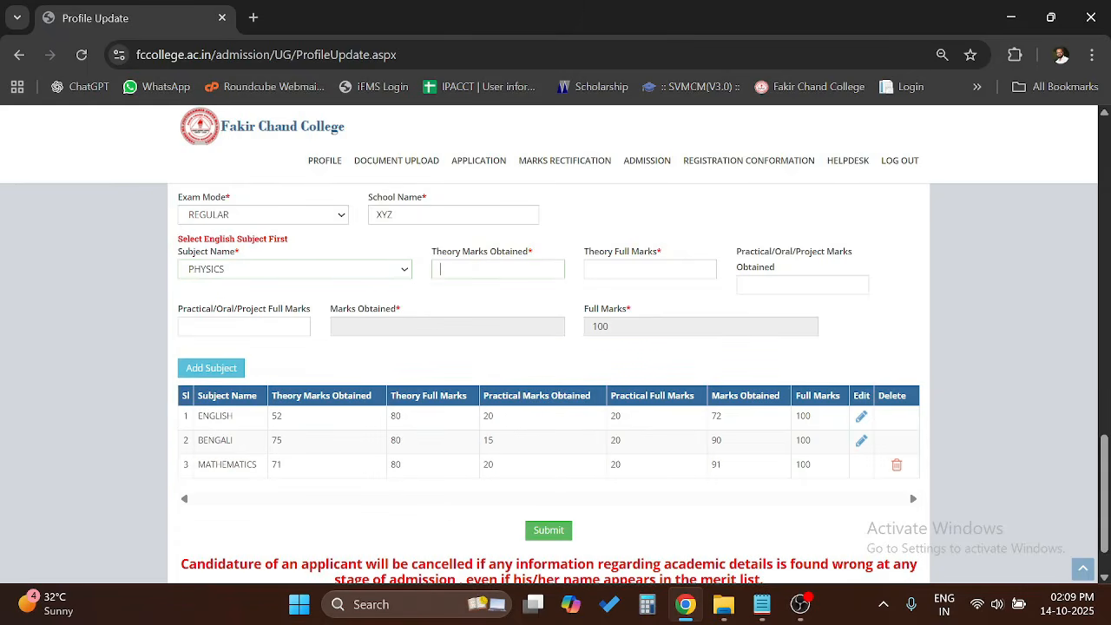
pyautogui.write('65')
pyautogui.write('70')
pyautogui.write('28')
pyautogui.write('30')
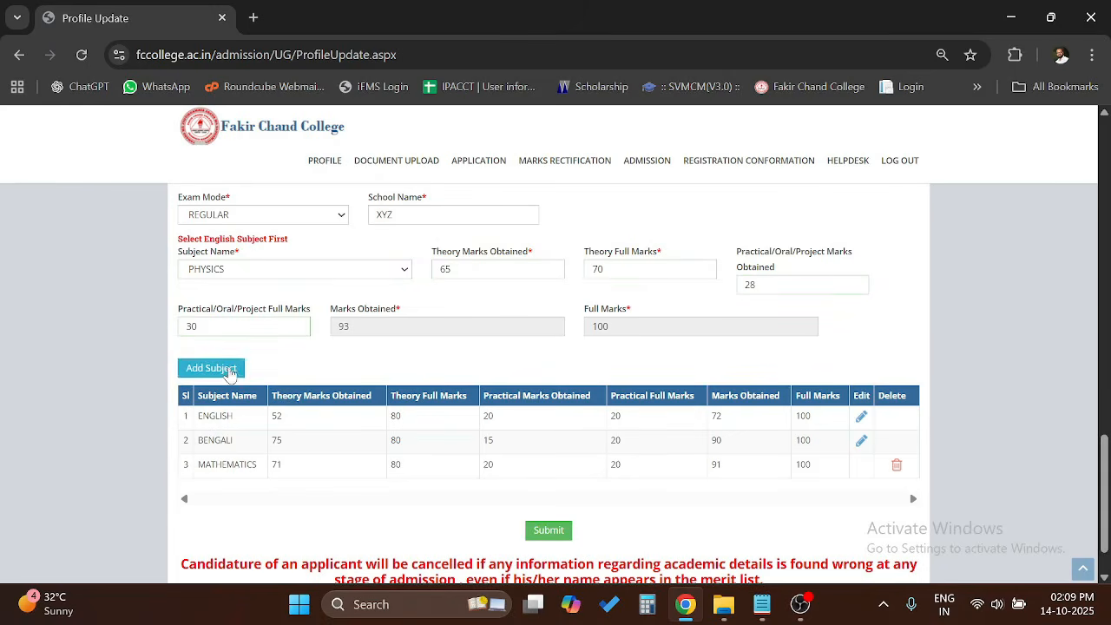
pyautogui.click(228, 368)
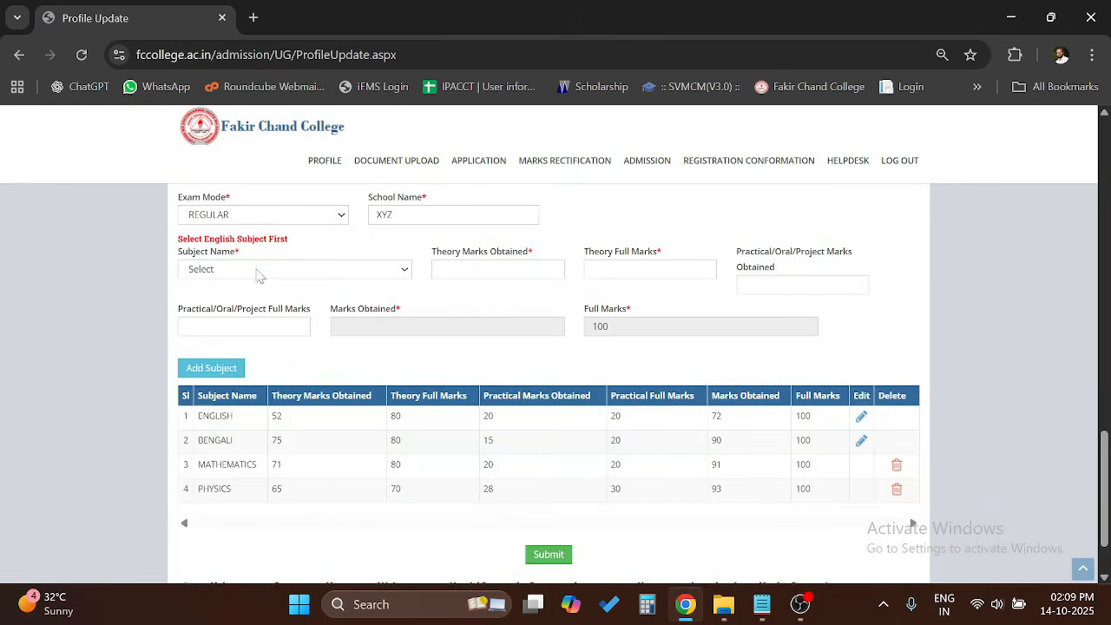
# - Add CHEMISTRY as a Class XII subject with theory marks 72 out of 80 and practical marks 18 out of 20
pyautogui.click(255, 270)
pyautogui.press('c')
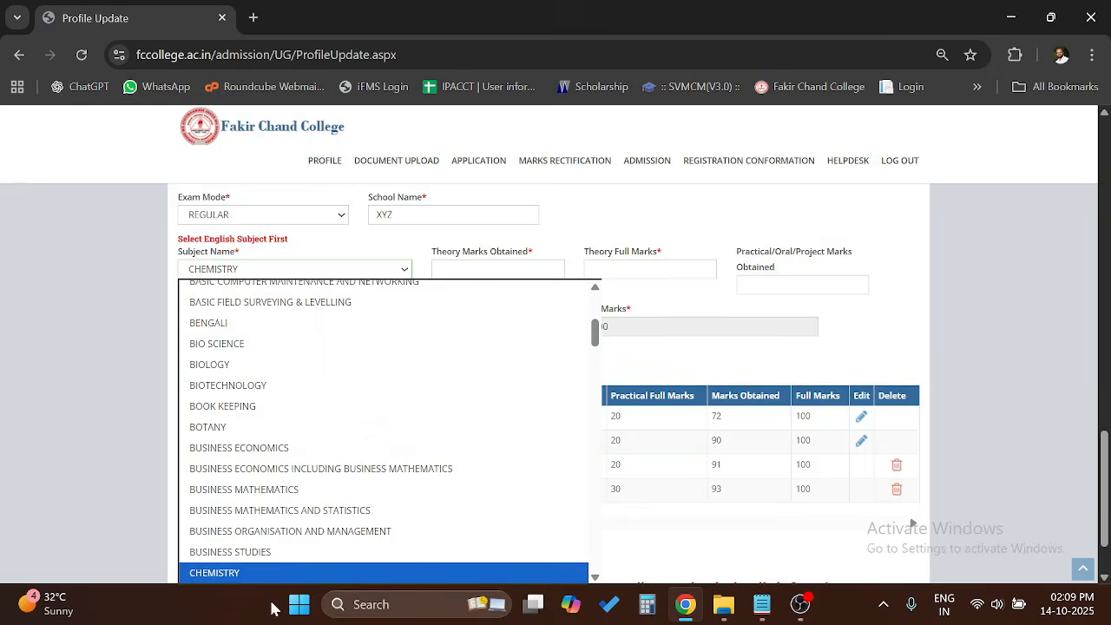
pyautogui.scroll(-1, 261, 573)
pyautogui.click(262, 525)
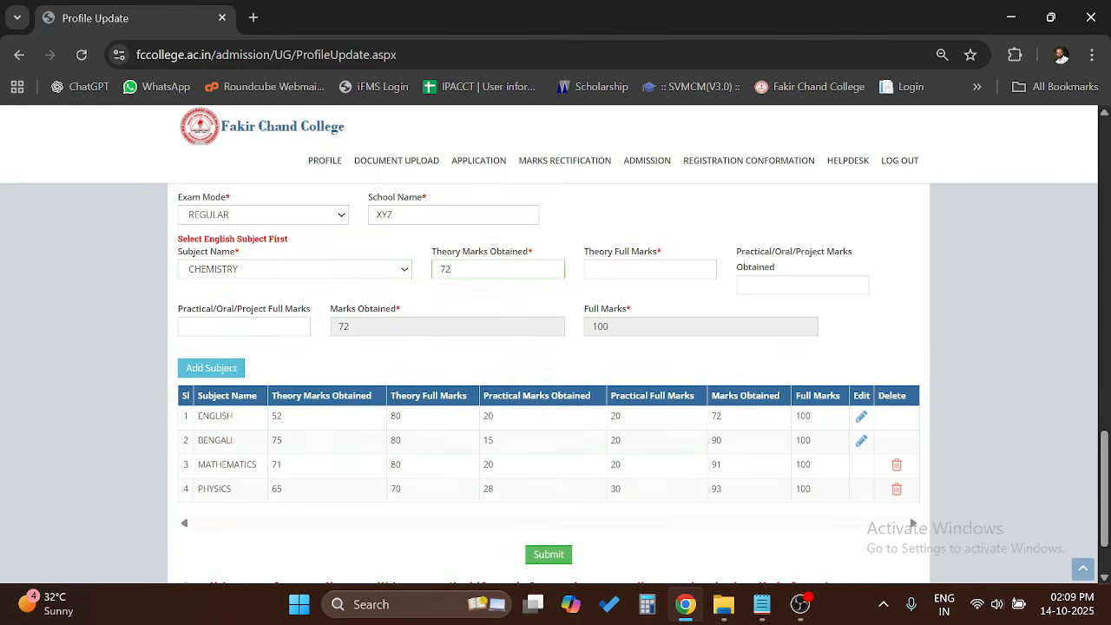
pyautogui.write('80')
pyautogui.write('18')
pyautogui.write('20')
pyautogui.click(208, 371)
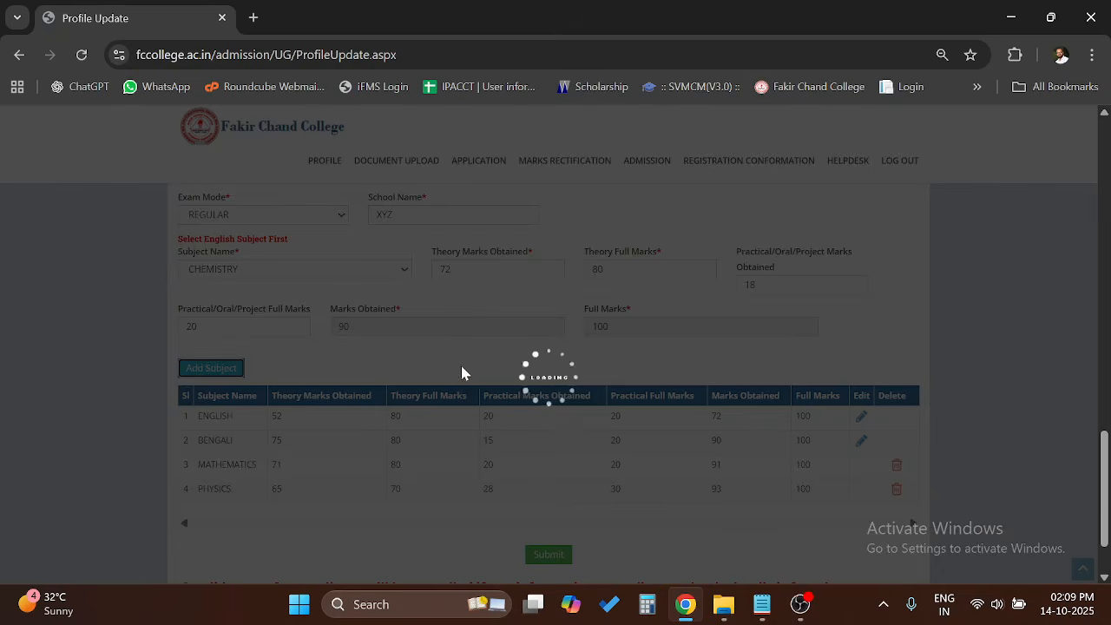
# - Review the Class X and Class XII details, and submit the completed profile form
pyautogui.scroll(3, 342, 387)
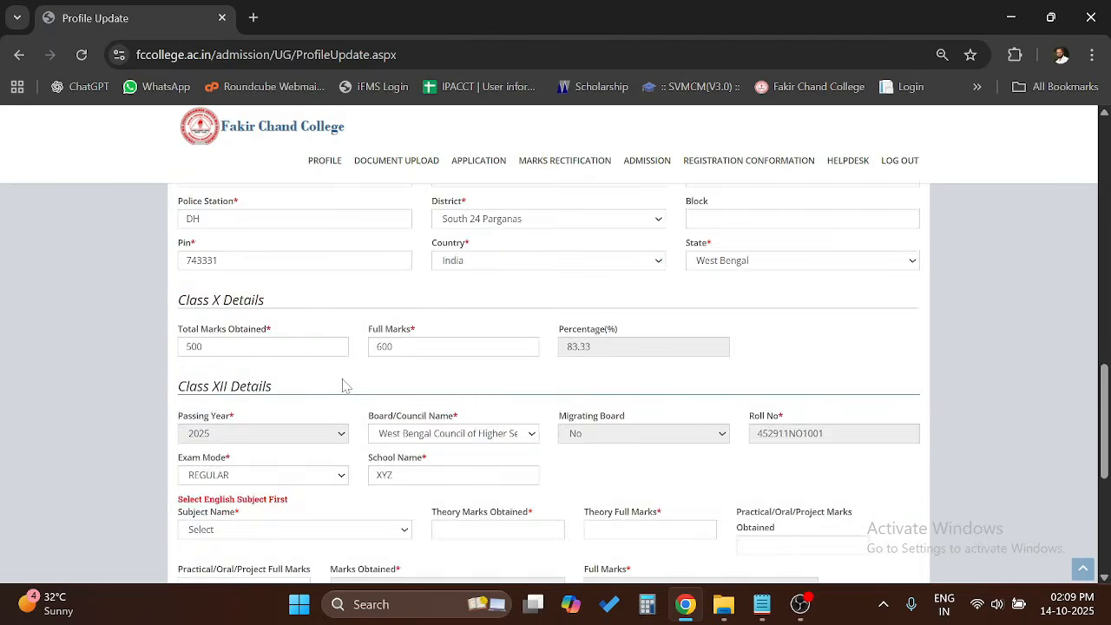
pyautogui.scroll(-5, 342, 387)
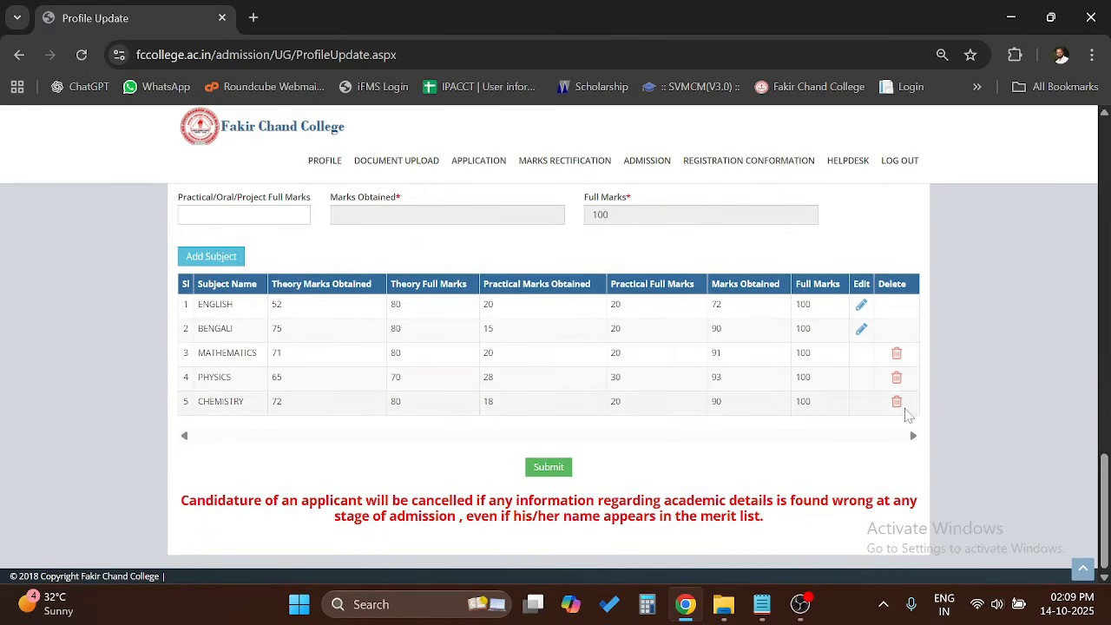
pyautogui.click(547, 469)
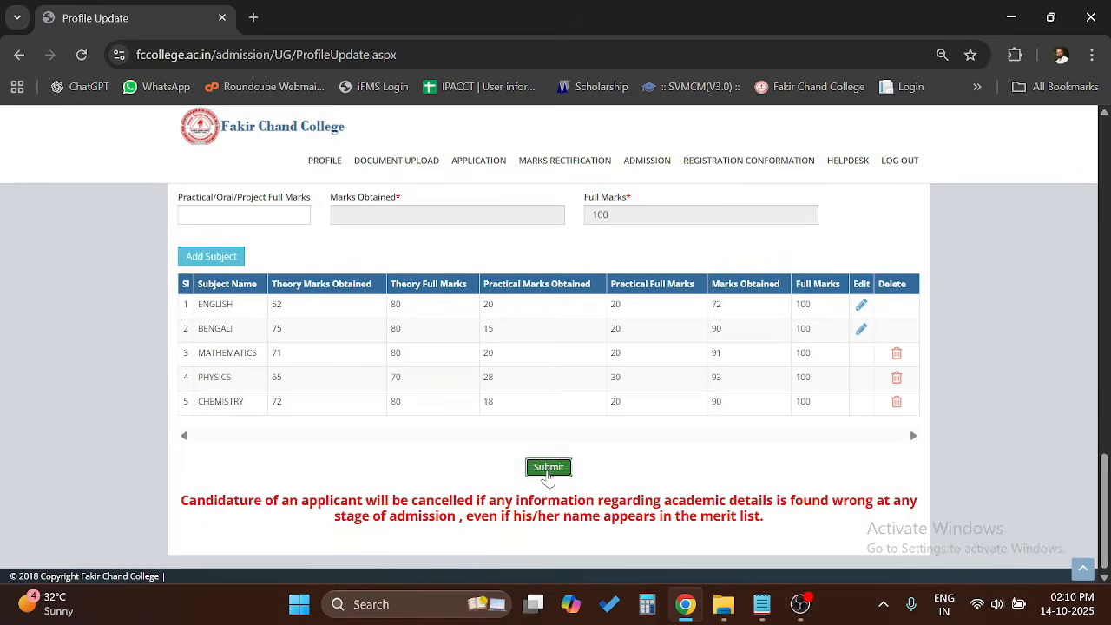
pyautogui.click(633, 163)
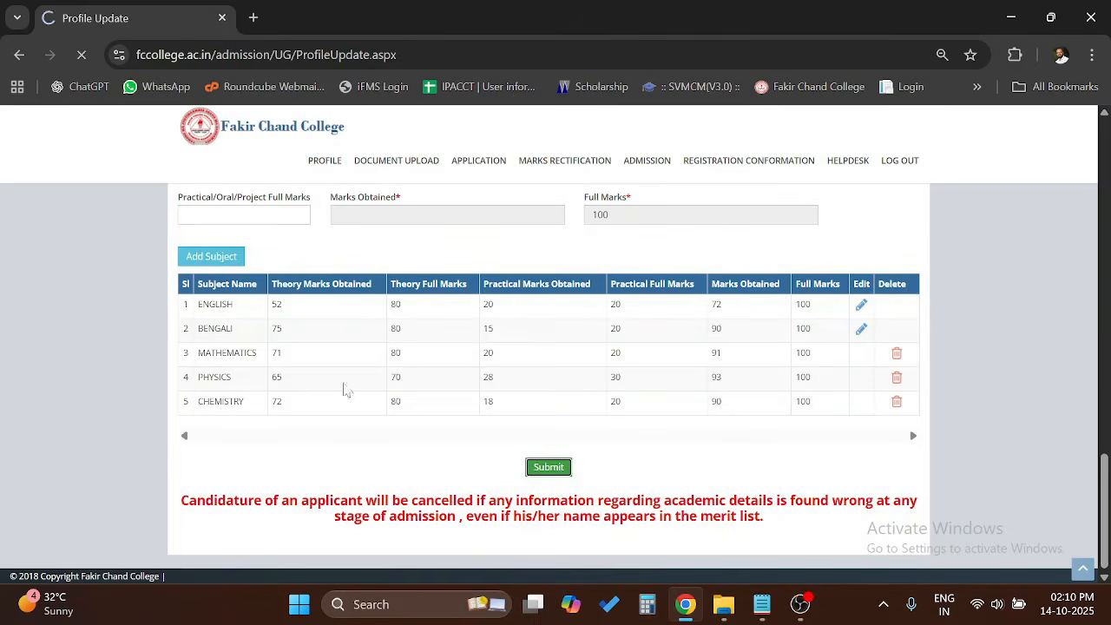
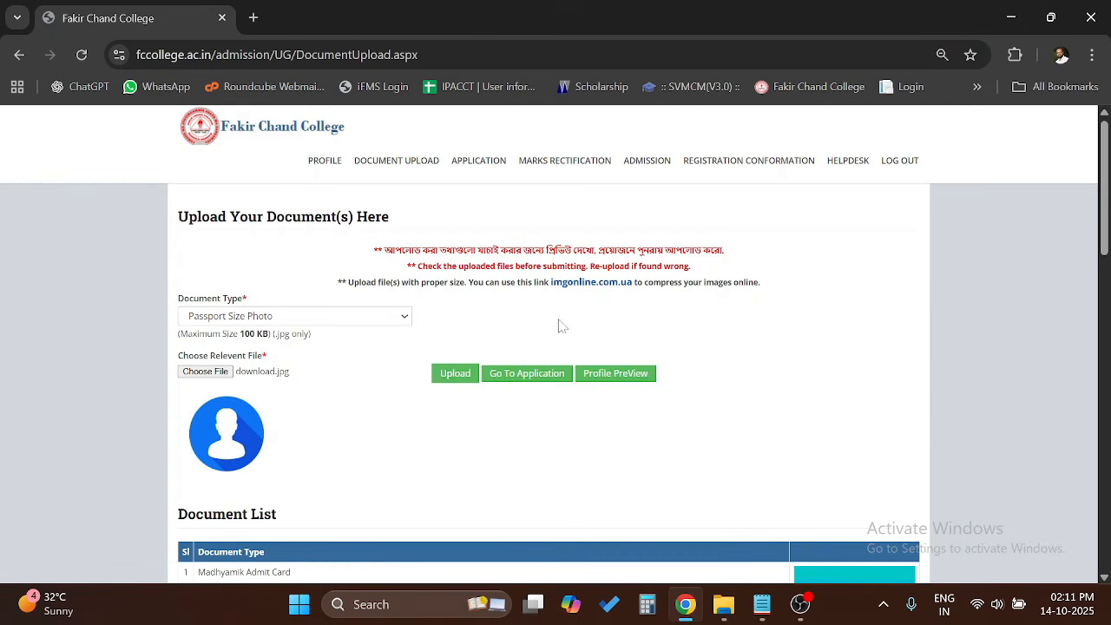
# - Upload the chosen download.jpg as the Passport Size Photo and download (1).jpg from Pictures as the Signature
pyautogui.click(454, 372)
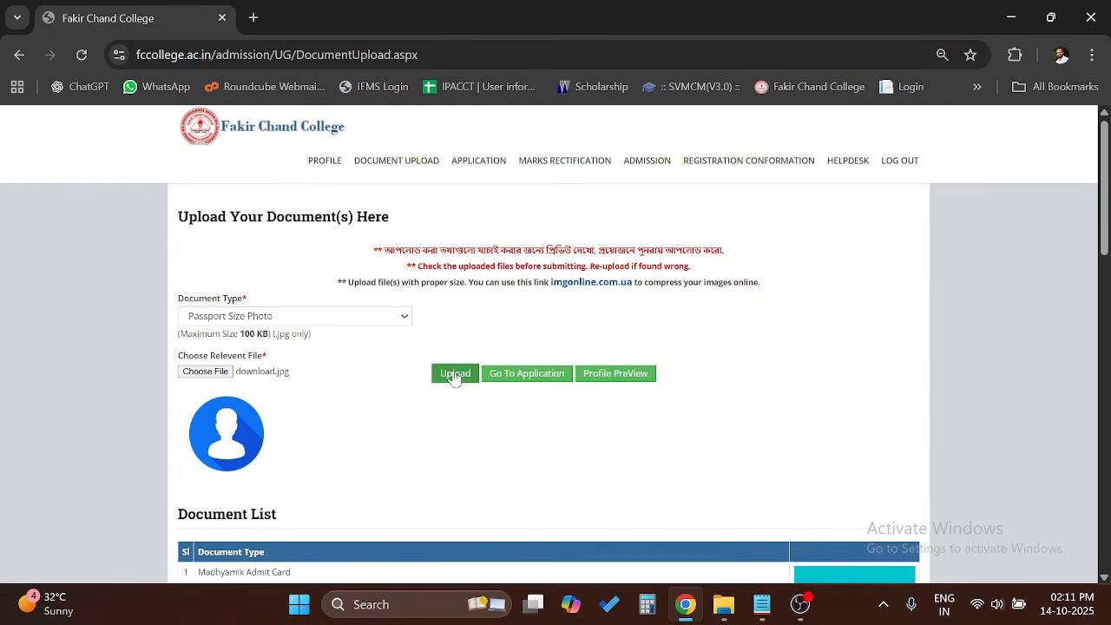
pyautogui.click(315, 318)
pyautogui.click(274, 423)
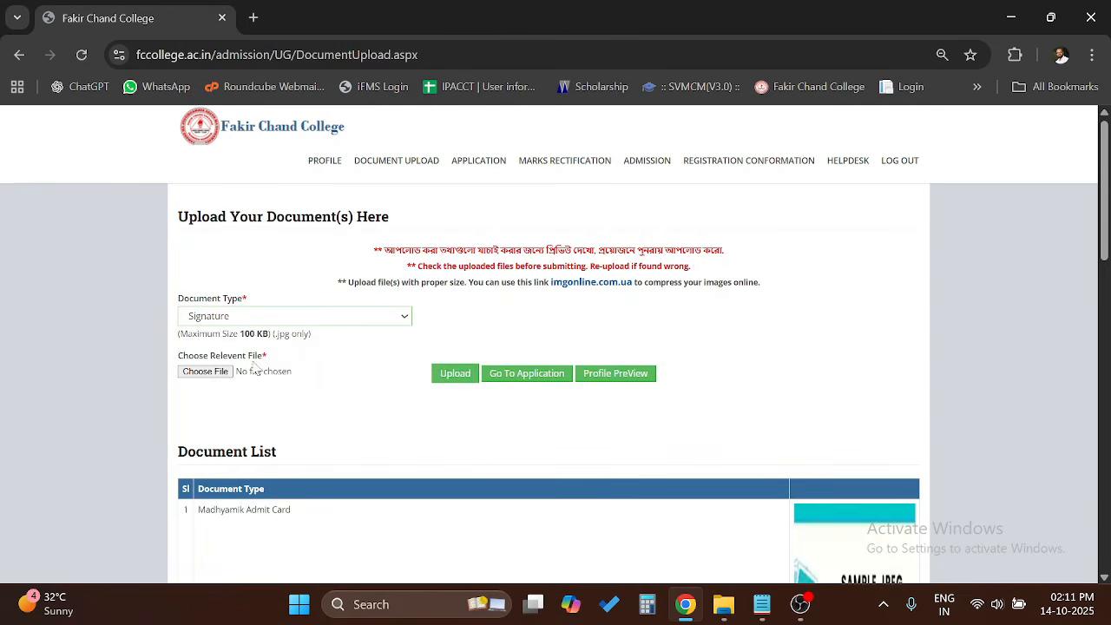
pyautogui.click(203, 372)
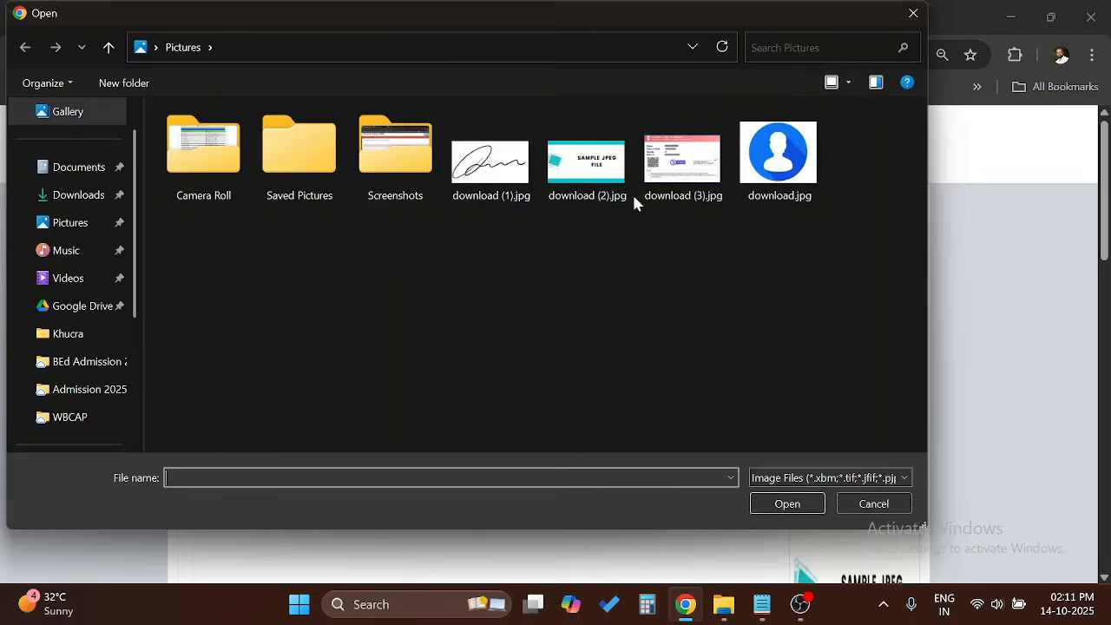
pyautogui.doubleClick(490, 161)
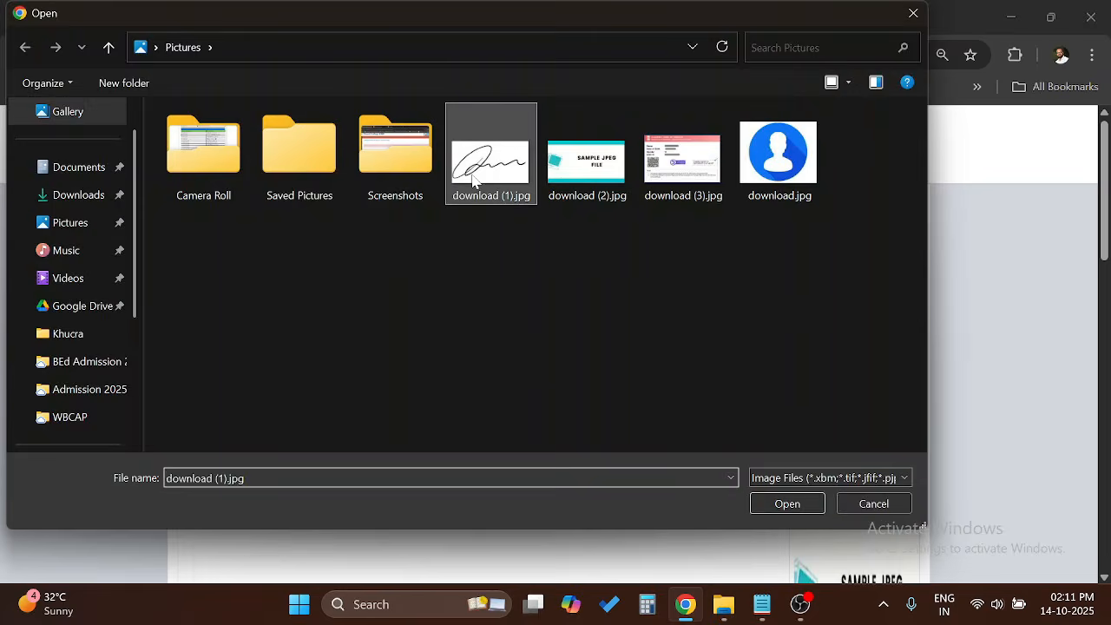
pyautogui.click(451, 373)
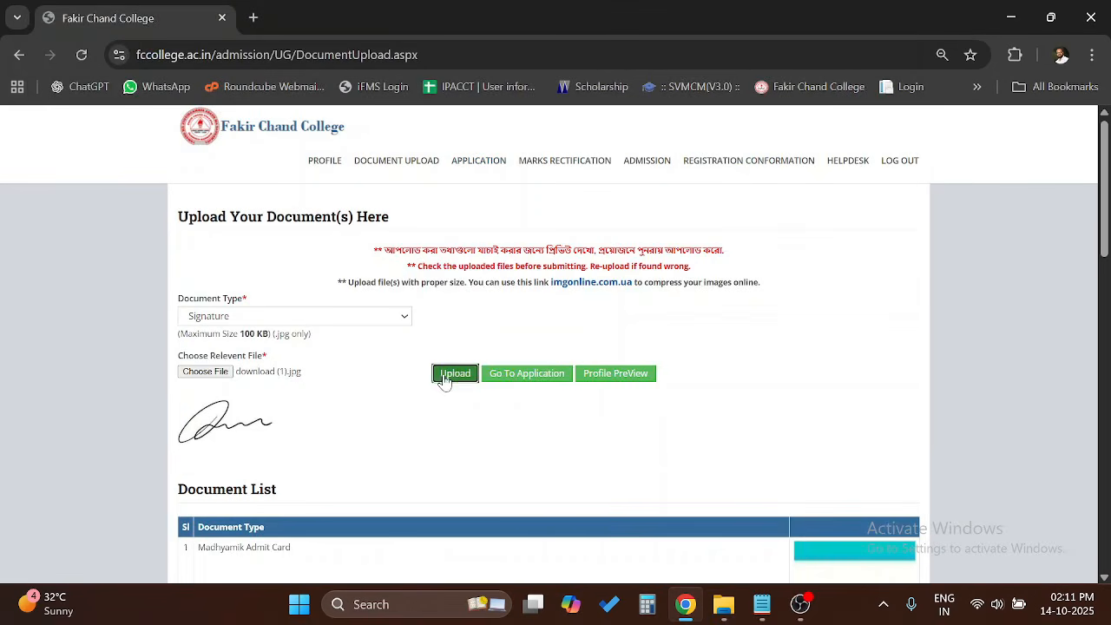
# - Upload download (3).jpg from Pictures as the ABC ID Card (APAAR ID Card) document
pyautogui.click(272, 319)
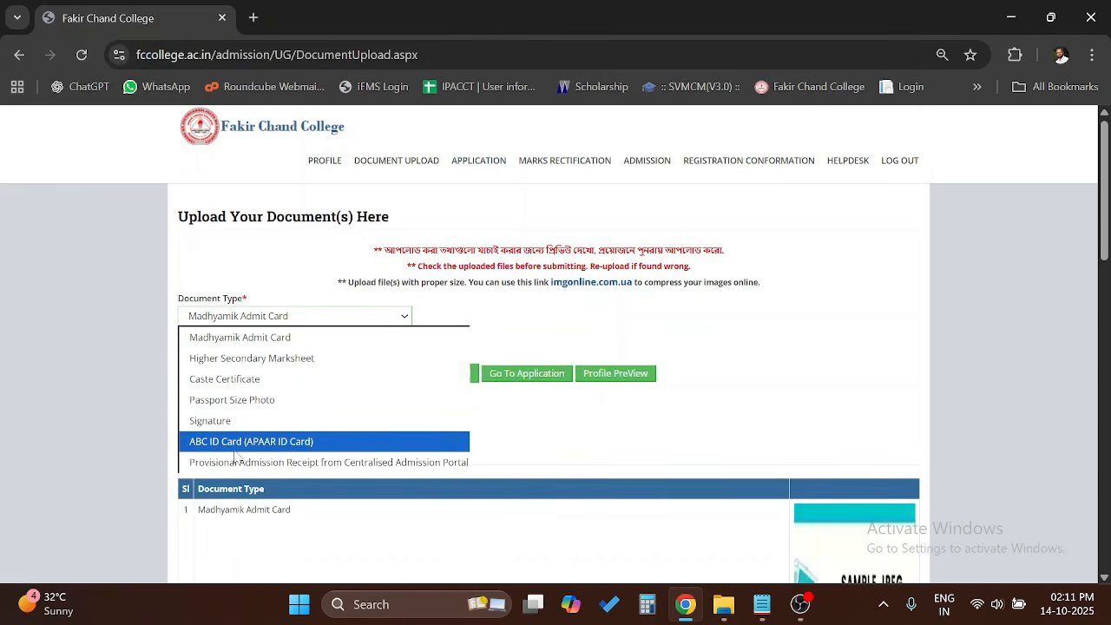
pyautogui.click(301, 444)
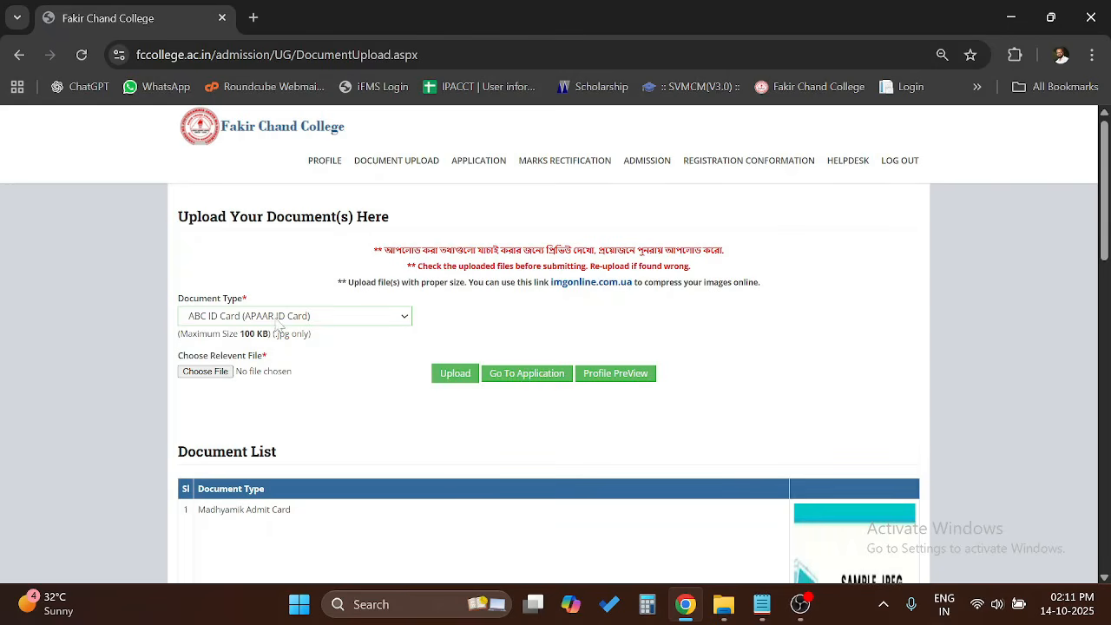
pyautogui.click(206, 371)
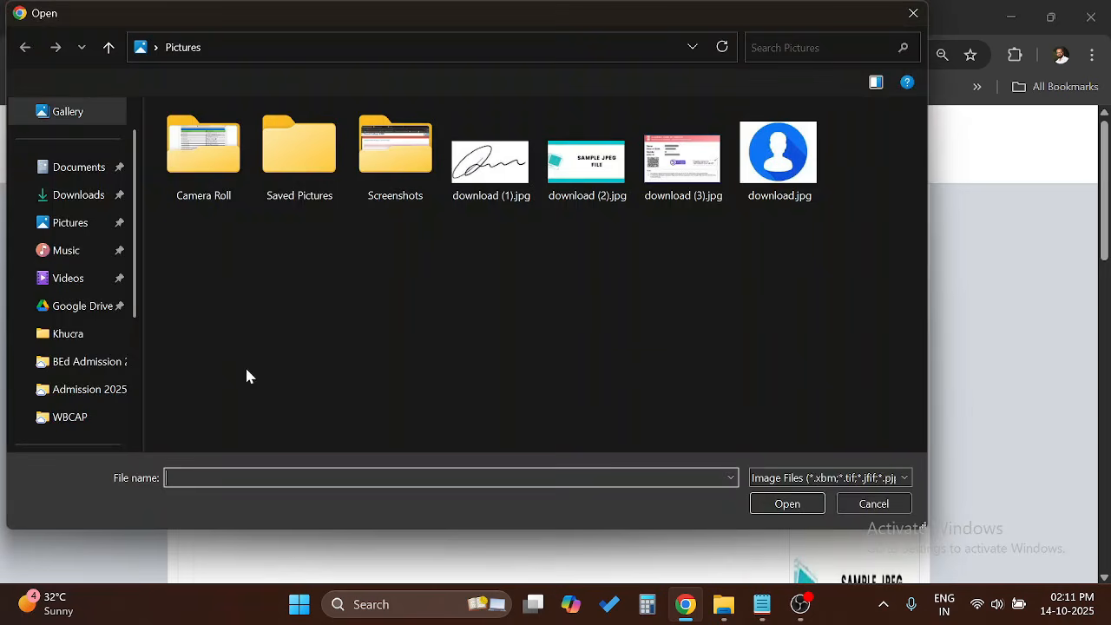
pyautogui.doubleClick(682, 161)
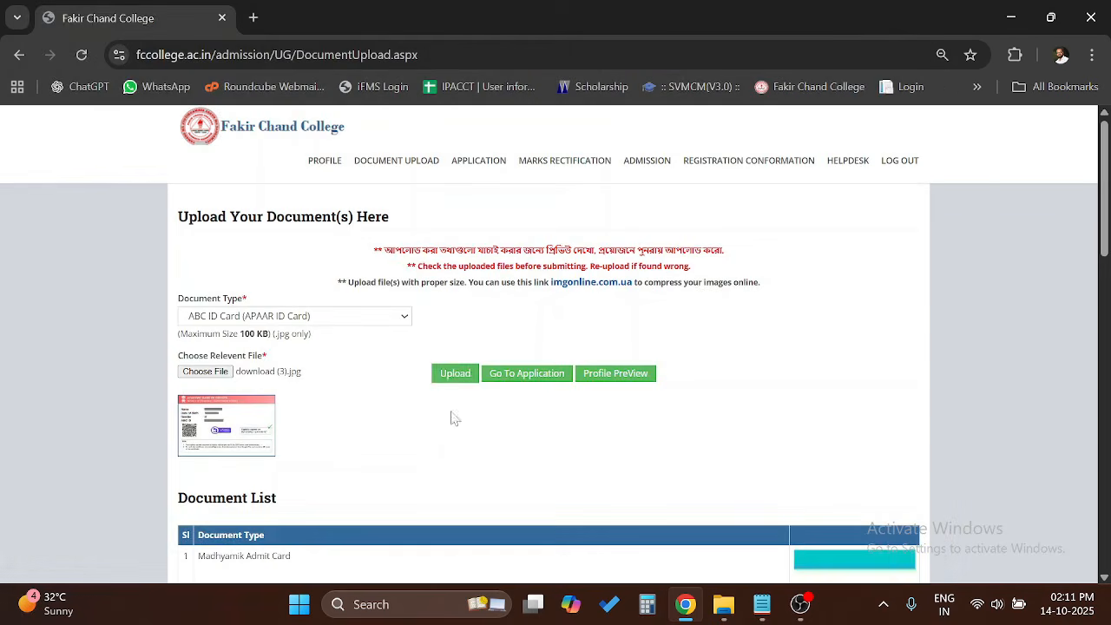
pyautogui.click(446, 382)
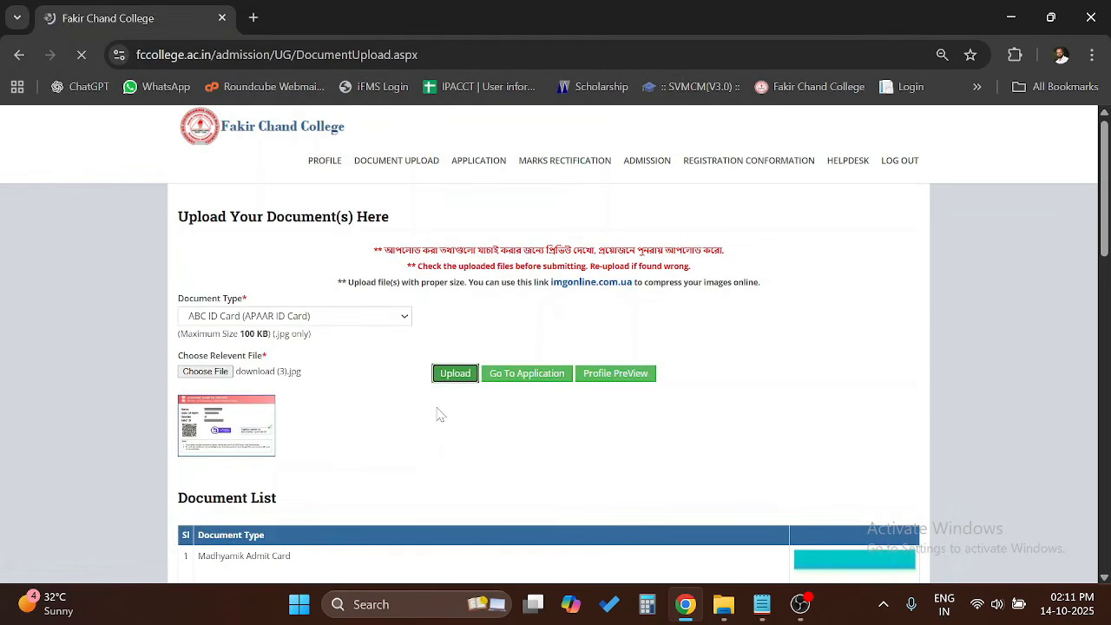
# - Upload download (2).jpg from Pictures as the Provisional Admission Receipt from Centralised Admission Portal document
pyautogui.click(269, 319)
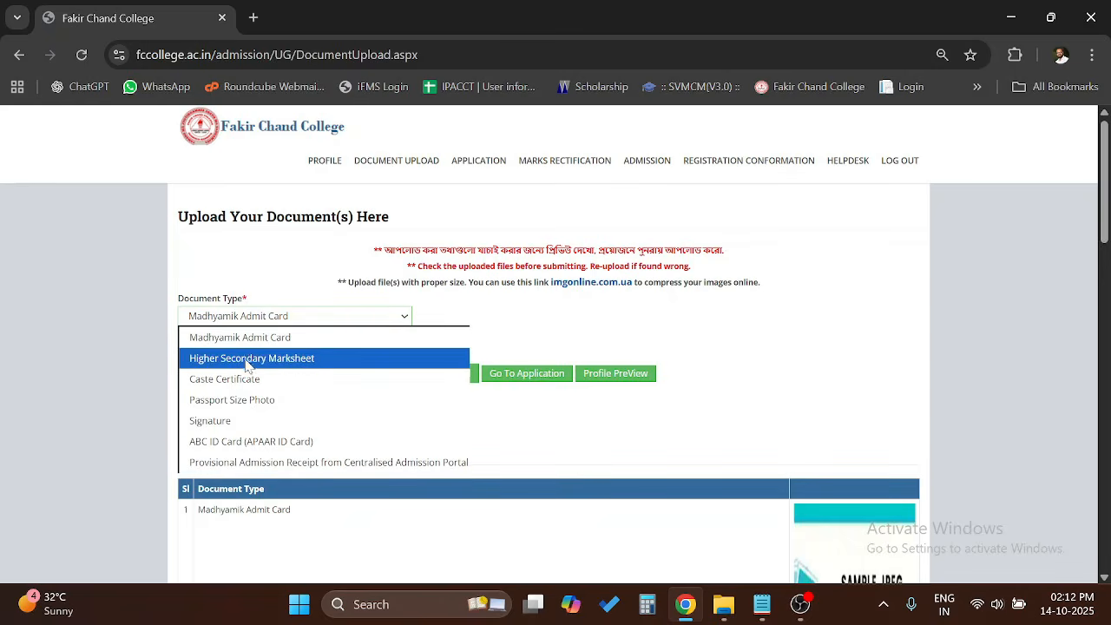
pyautogui.click(204, 462)
pyautogui.click(205, 371)
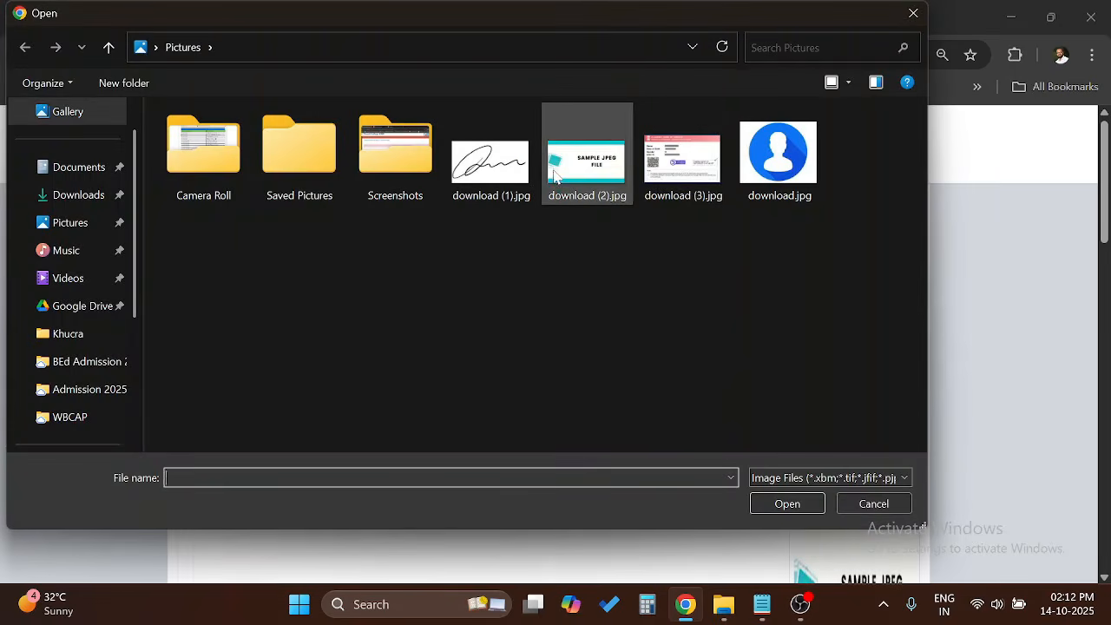
pyautogui.click(587, 176)
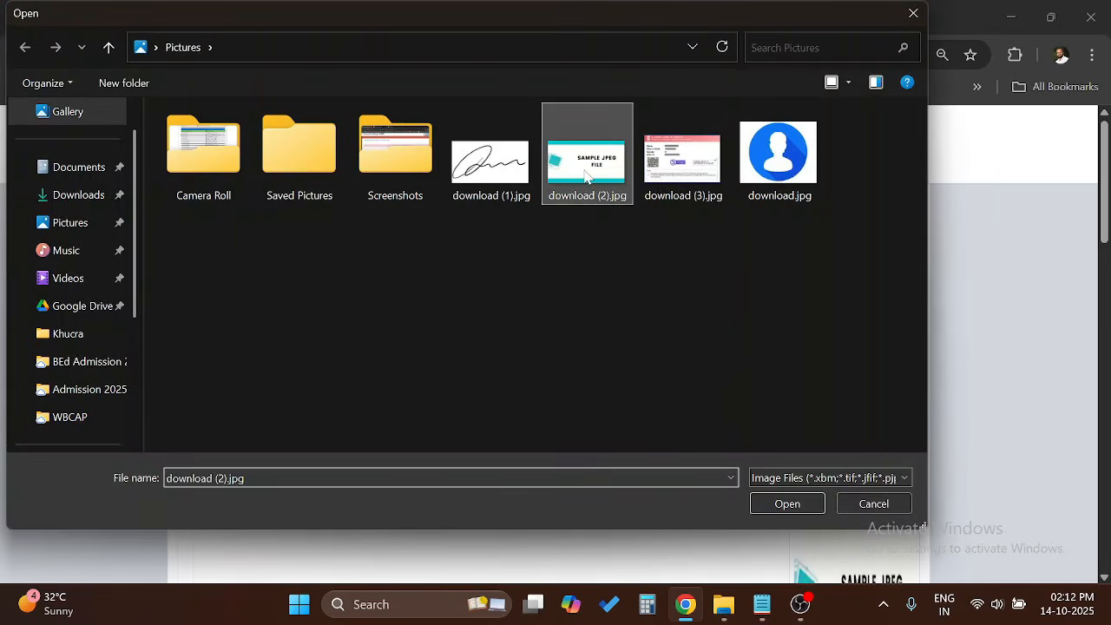
pyautogui.doubleClick(587, 176)
pyautogui.click(454, 373)
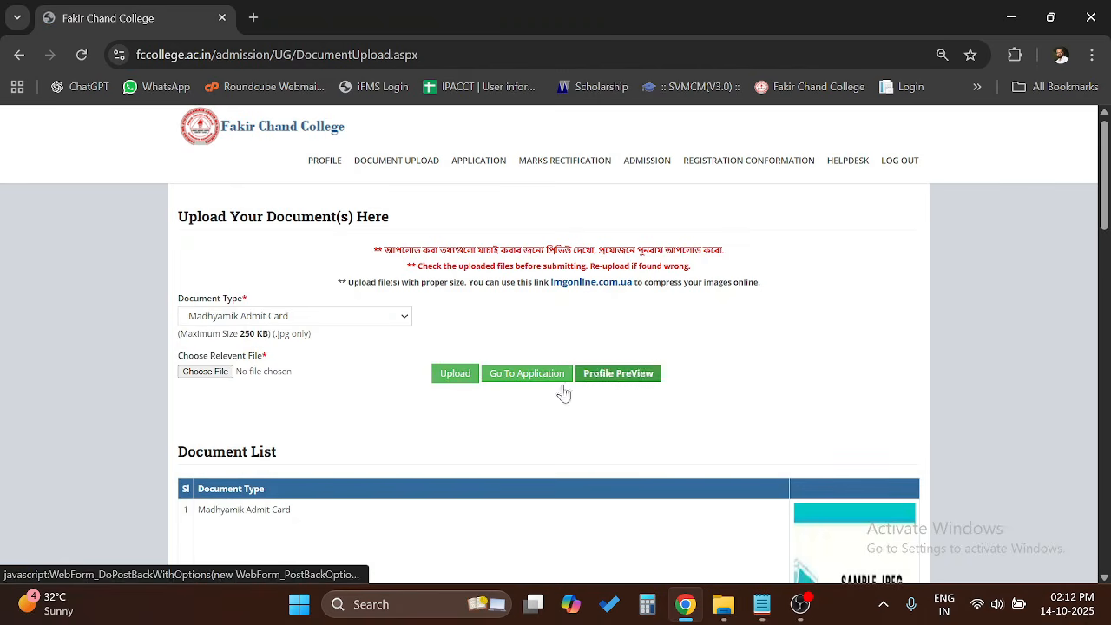
# - Review the uploaded document list, and check the Course Application and Marks Rectification pages
pyautogui.scroll(-4, 552, 355)
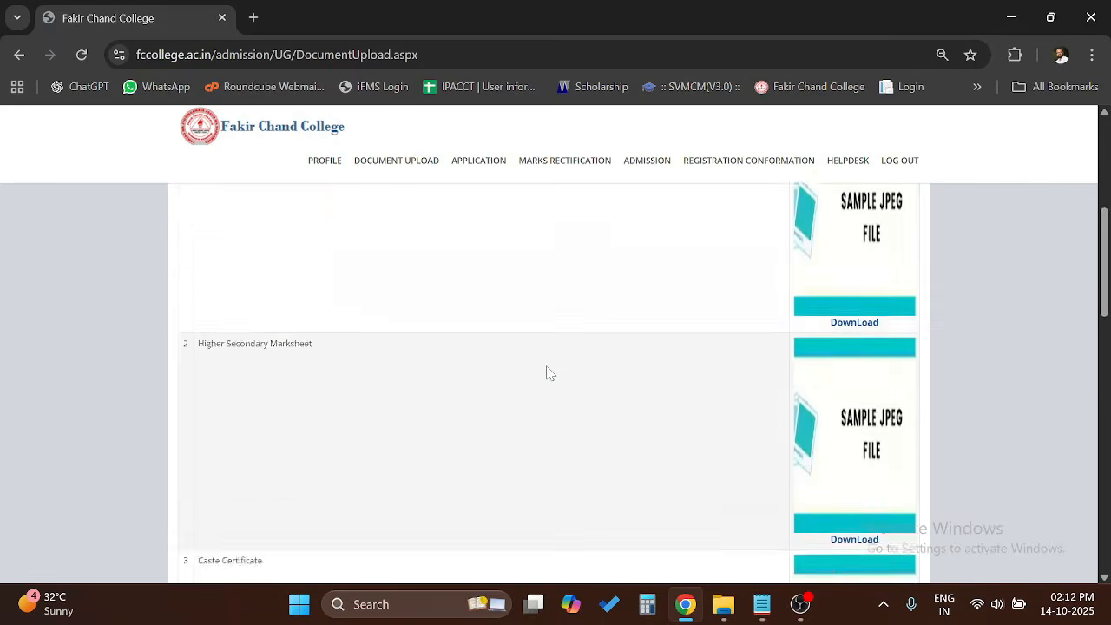
pyautogui.scroll(-10, 549, 373)
pyautogui.scroll(9, 602, 464)
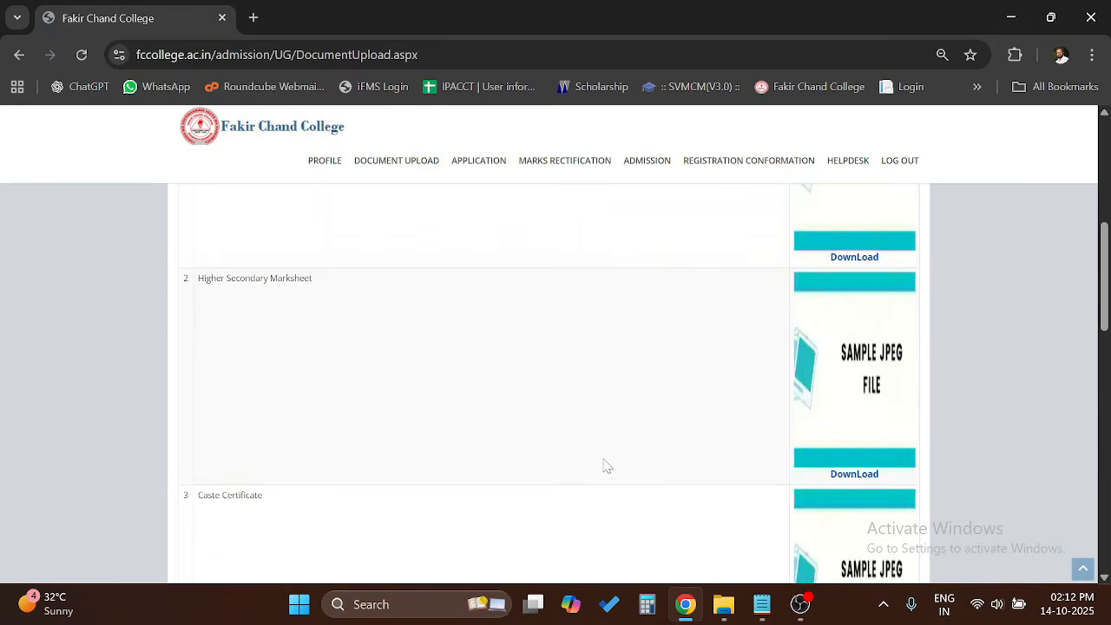
pyautogui.scroll(5, 605, 466)
pyautogui.click(549, 375)
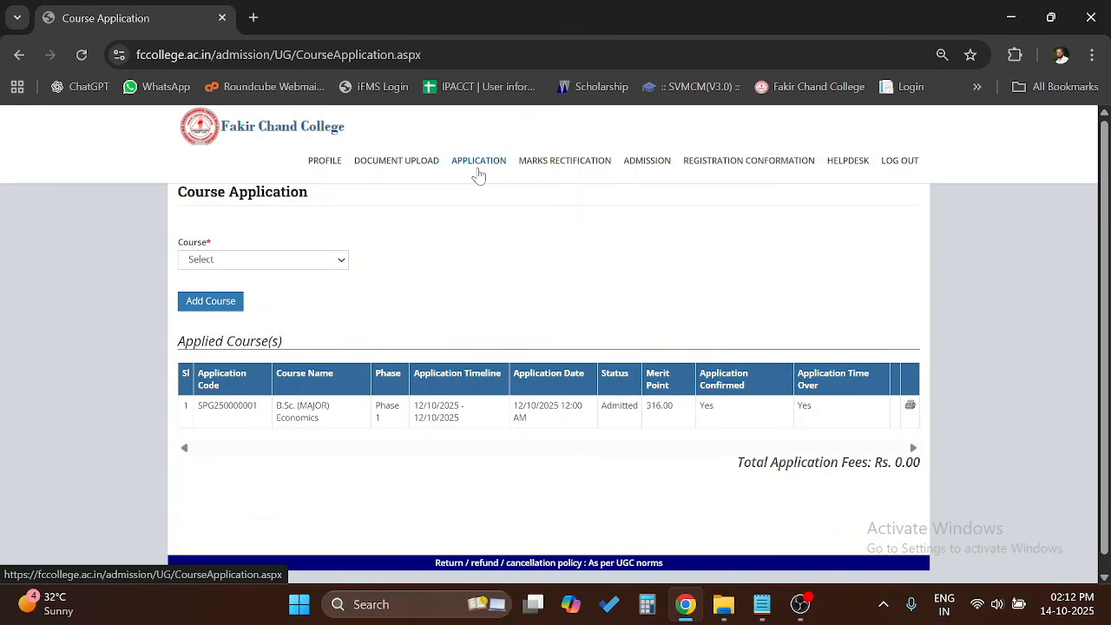
pyautogui.click(562, 158)
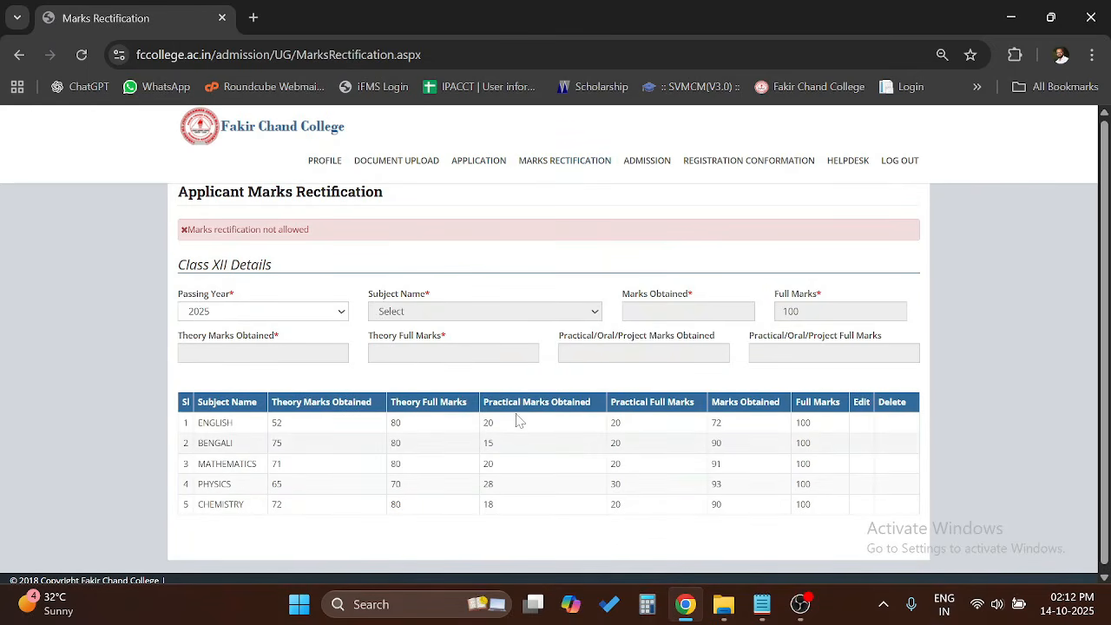
# - On the Course Admission page, set the Branch Name to dh and save the bank details
pyautogui.click(647, 162)
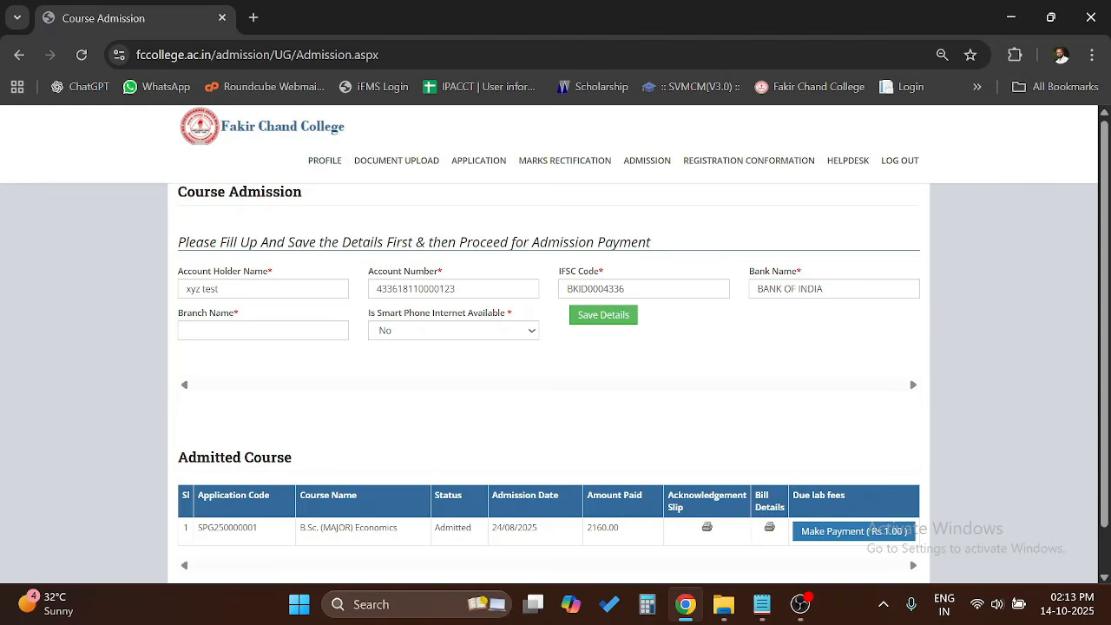
pyautogui.click(263, 331)
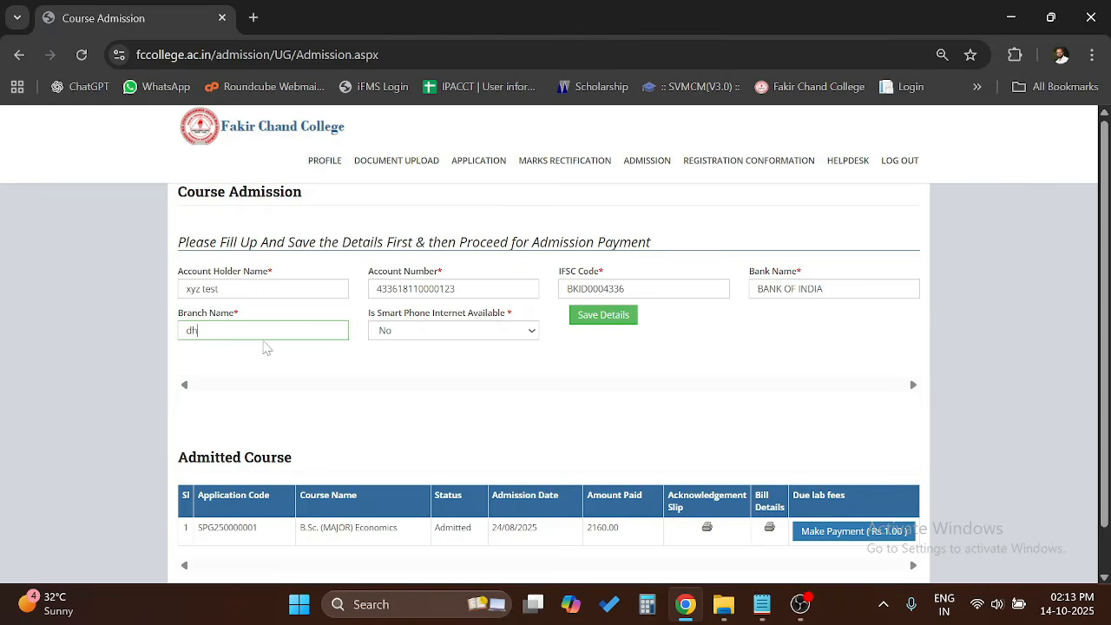
pyautogui.click(372, 377)
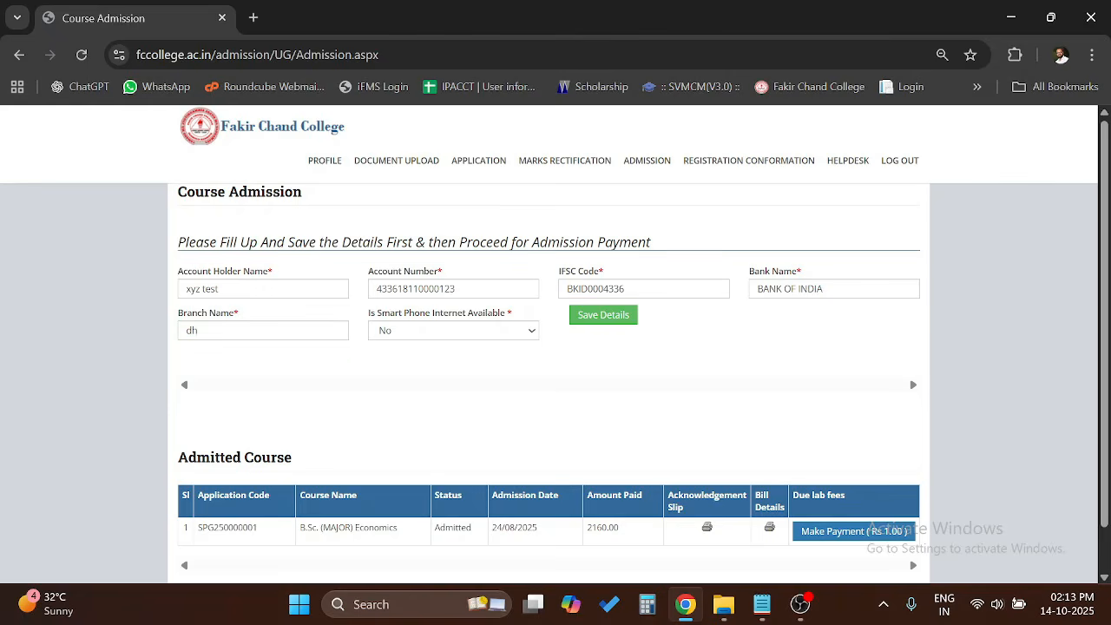
pyautogui.click(596, 318)
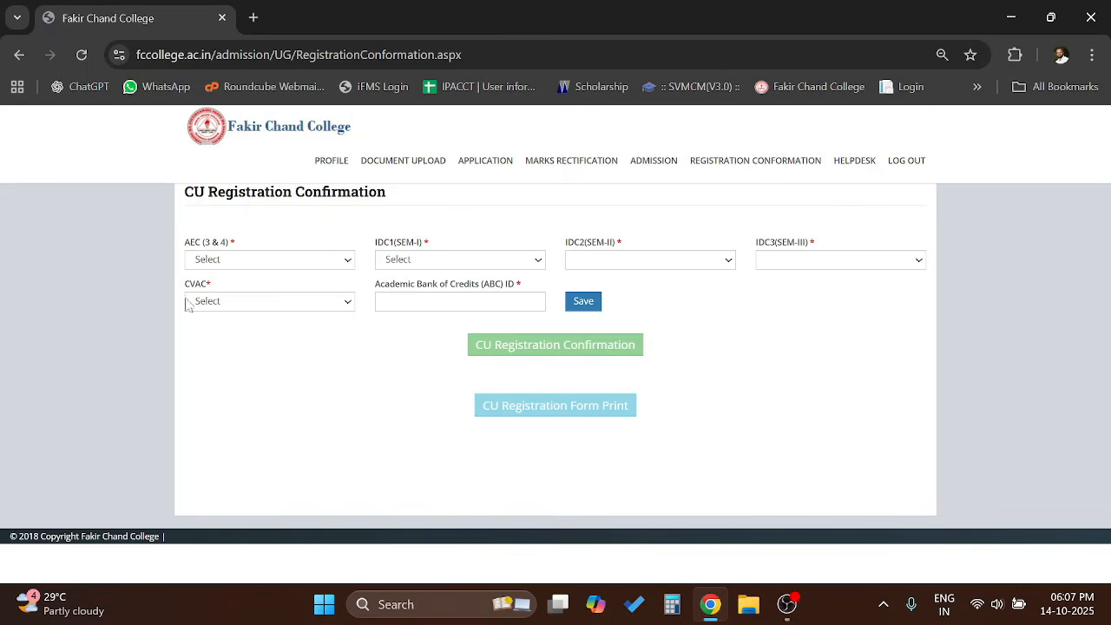
# - Choose BENGALI as the AEC (3 & 4) subject on the CU Registration Confirmation page
pyautogui.moveTo(184, 248); pyautogui.dragTo(226, 249)
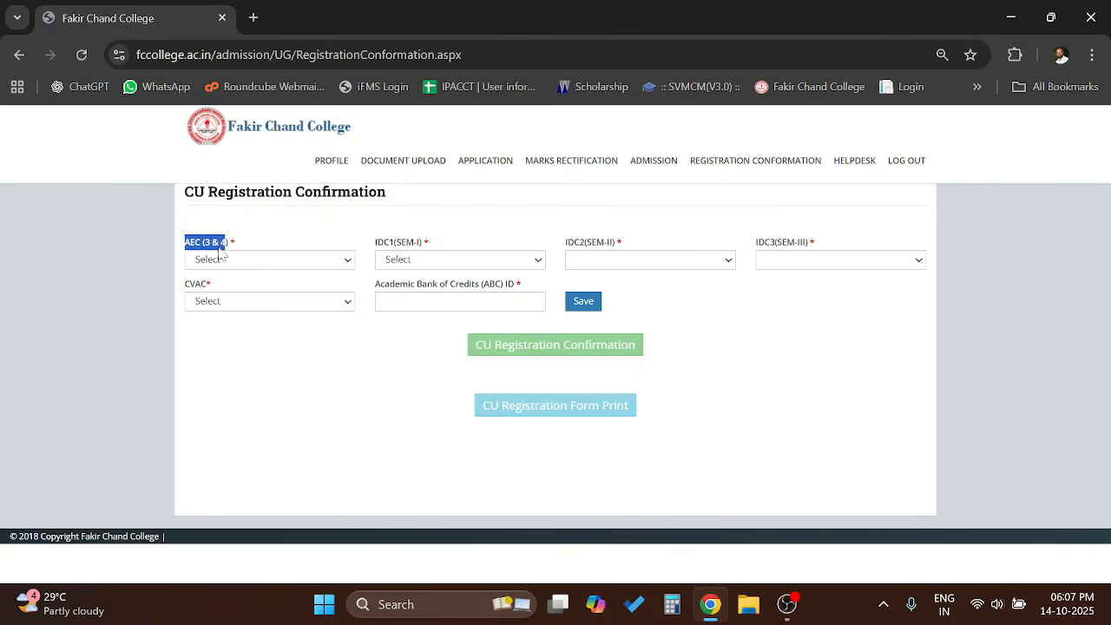
pyautogui.click(251, 250)
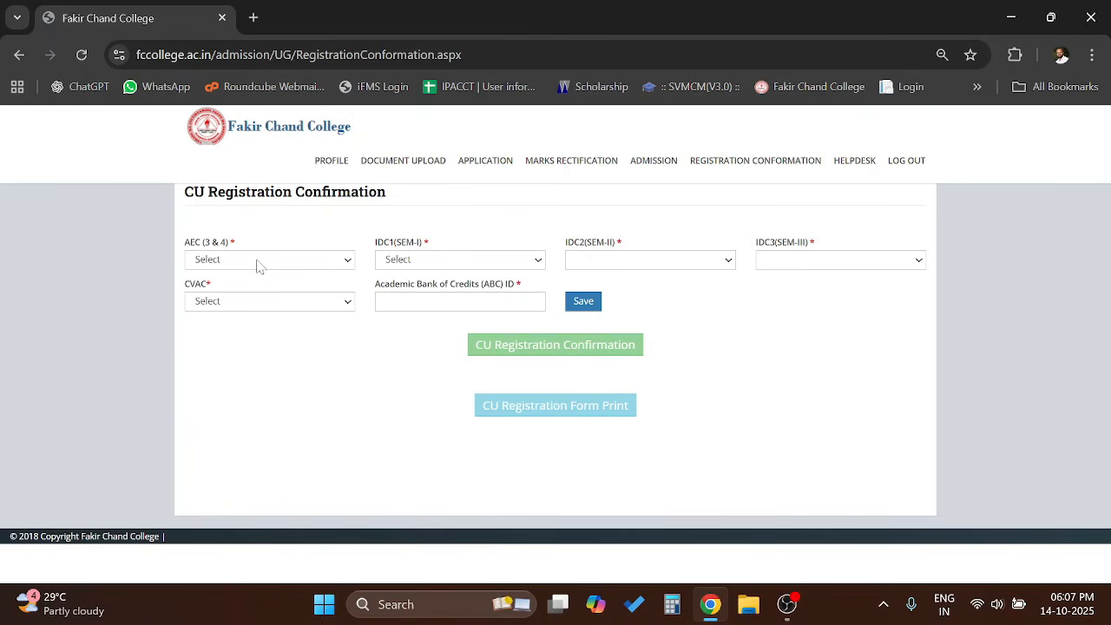
pyautogui.click(256, 264)
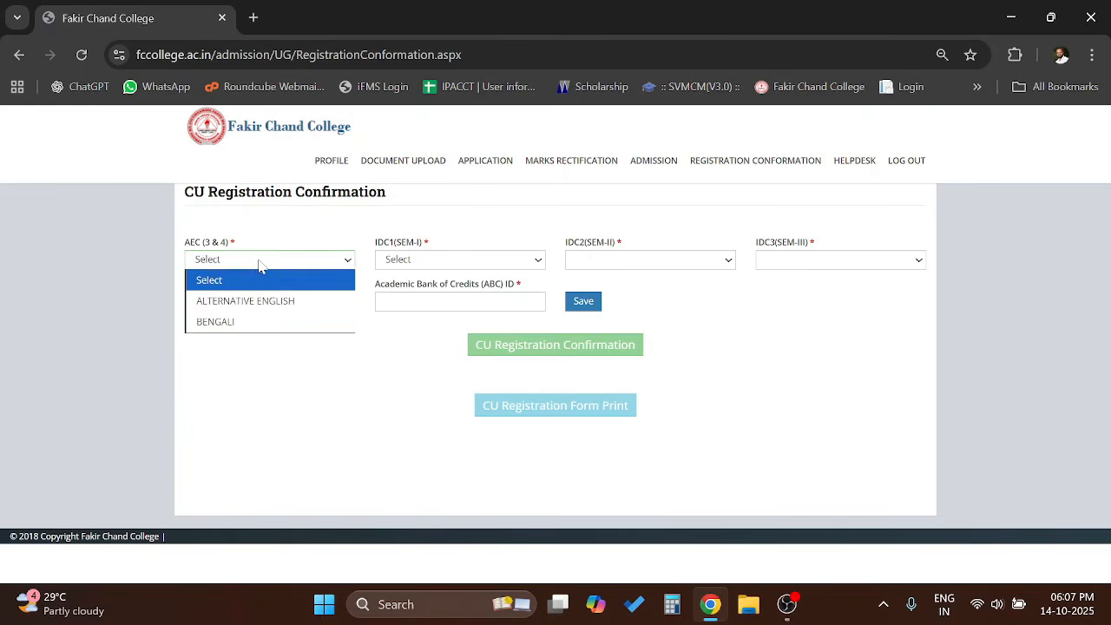
pyautogui.click(231, 327)
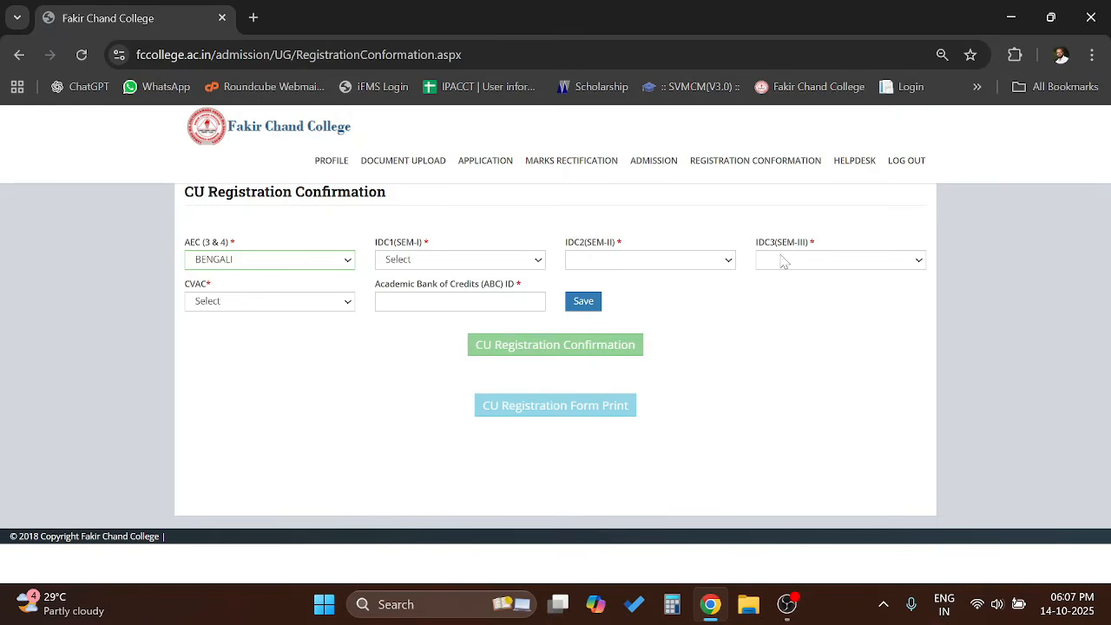
# - Select CHEMISTRY for IDC1 (SEM-I), ELECTRONICS for IDC2 (SEM-II) and BOTANY for IDC3 (SEM-III)
pyautogui.click(459, 261)
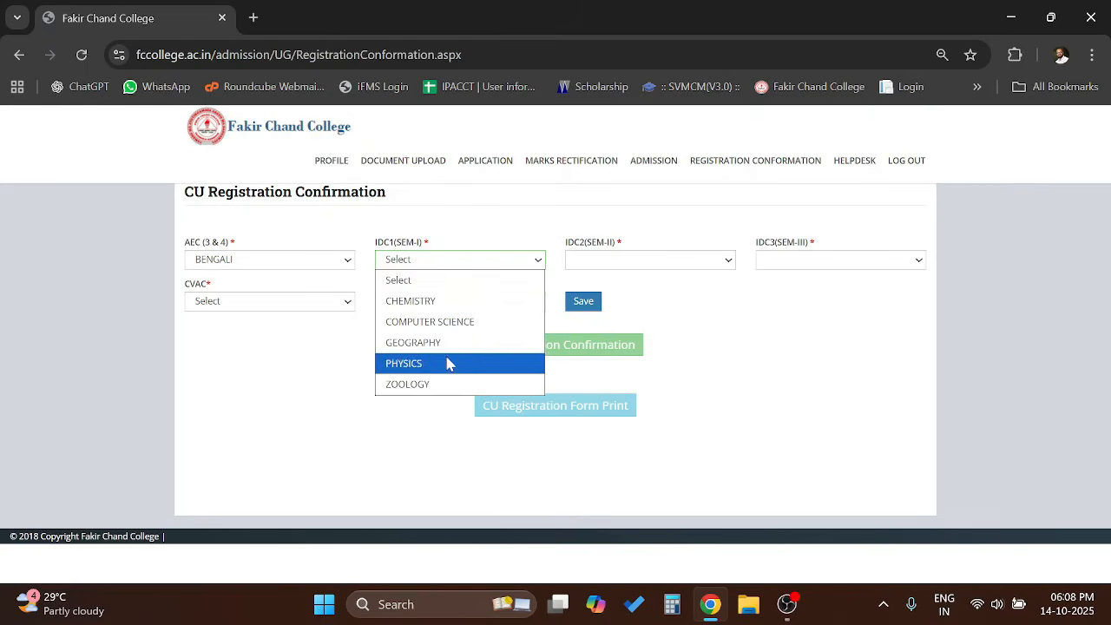
pyautogui.click(425, 301)
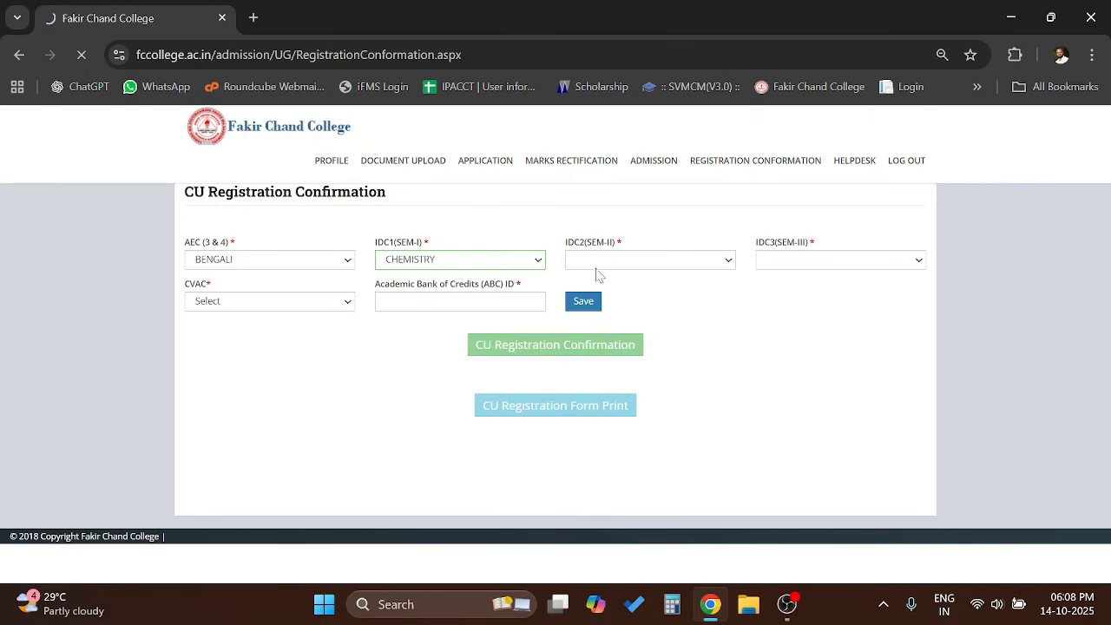
pyautogui.click(620, 260)
pyautogui.click(628, 321)
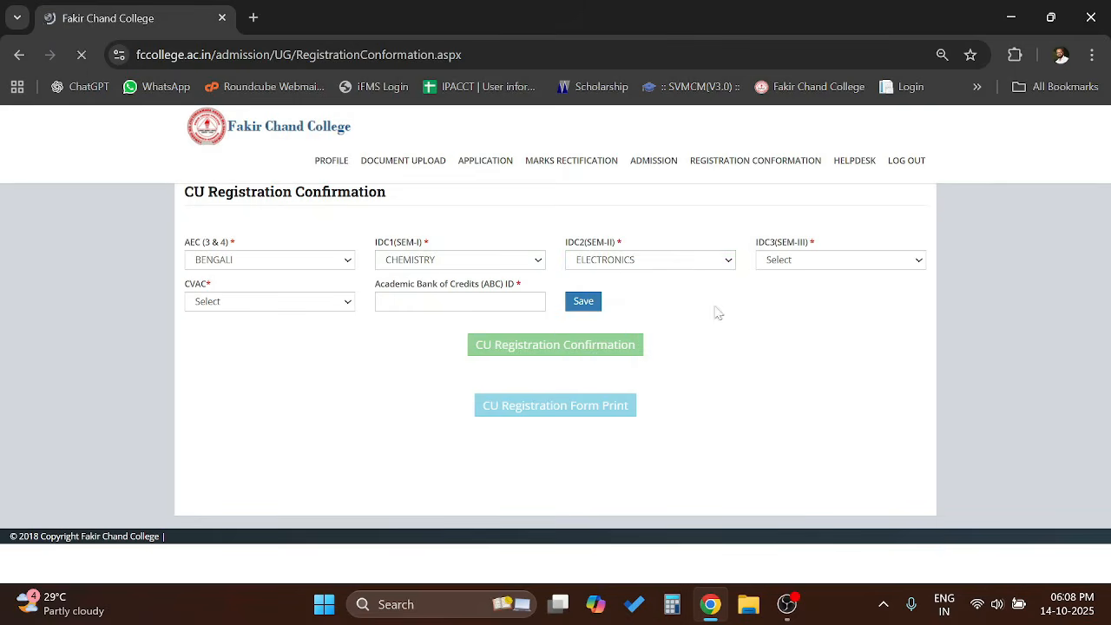
pyautogui.click(793, 259)
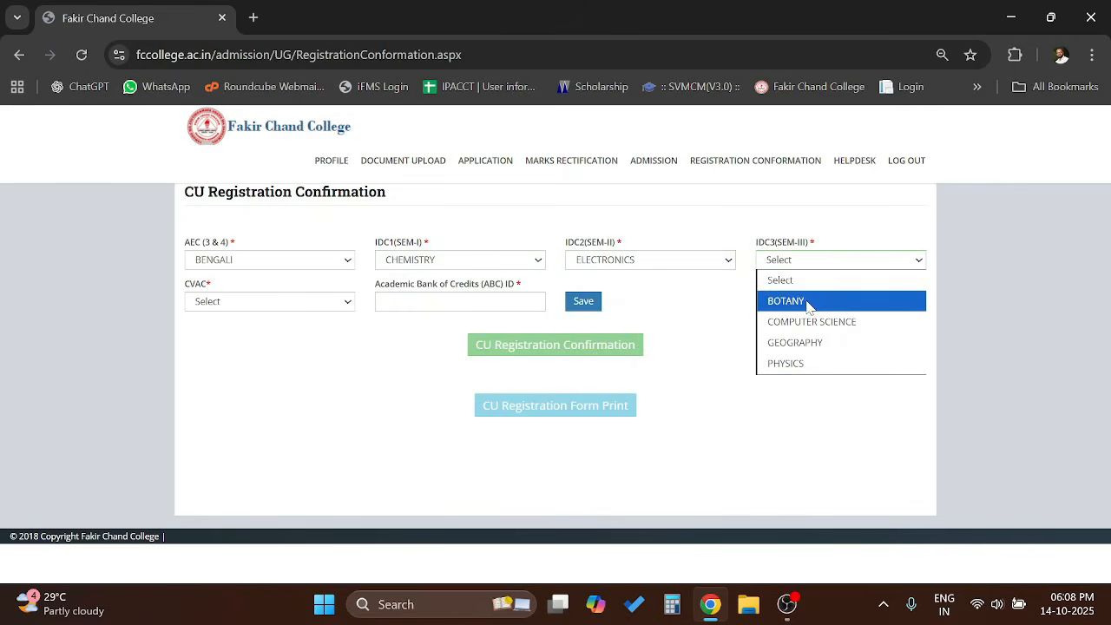
pyautogui.click(808, 304)
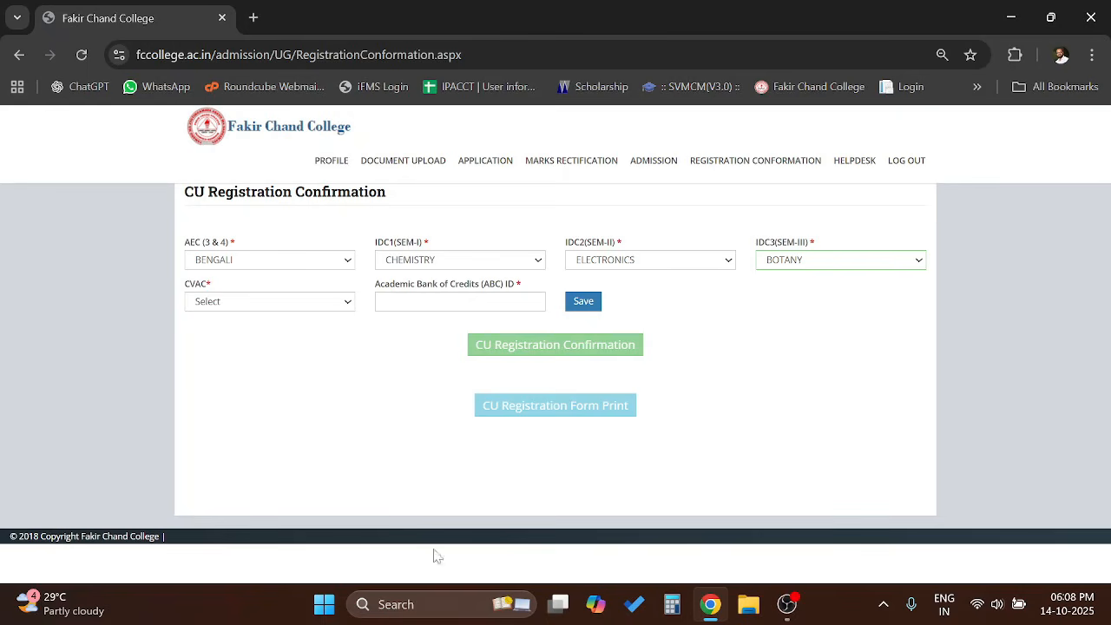
# - Set CVAC to Lifestyle Diseases and their Prevention, enter the Academic Bank of Credits (ABC) ID, and save the subject choices
pyautogui.click(296, 306)
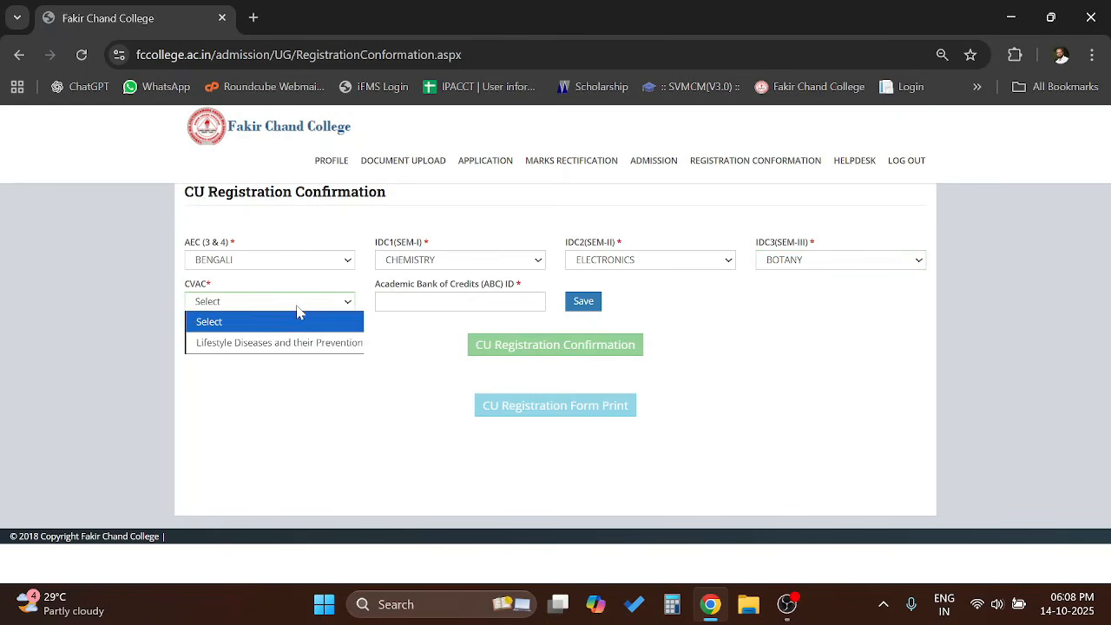
pyautogui.click(257, 311)
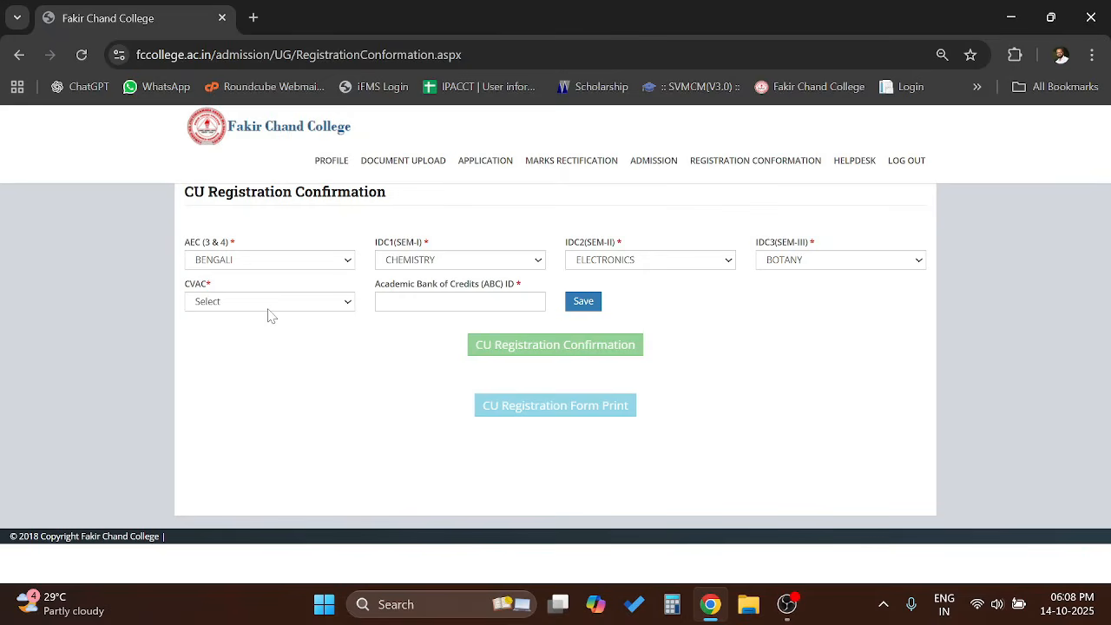
pyautogui.click(269, 304)
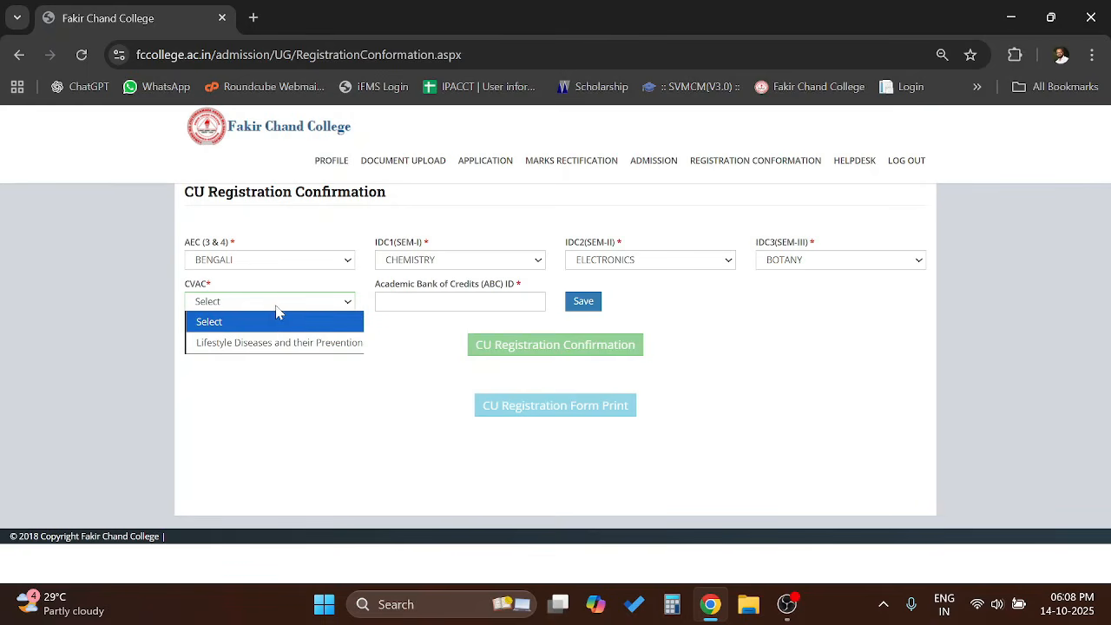
pyautogui.click(281, 343)
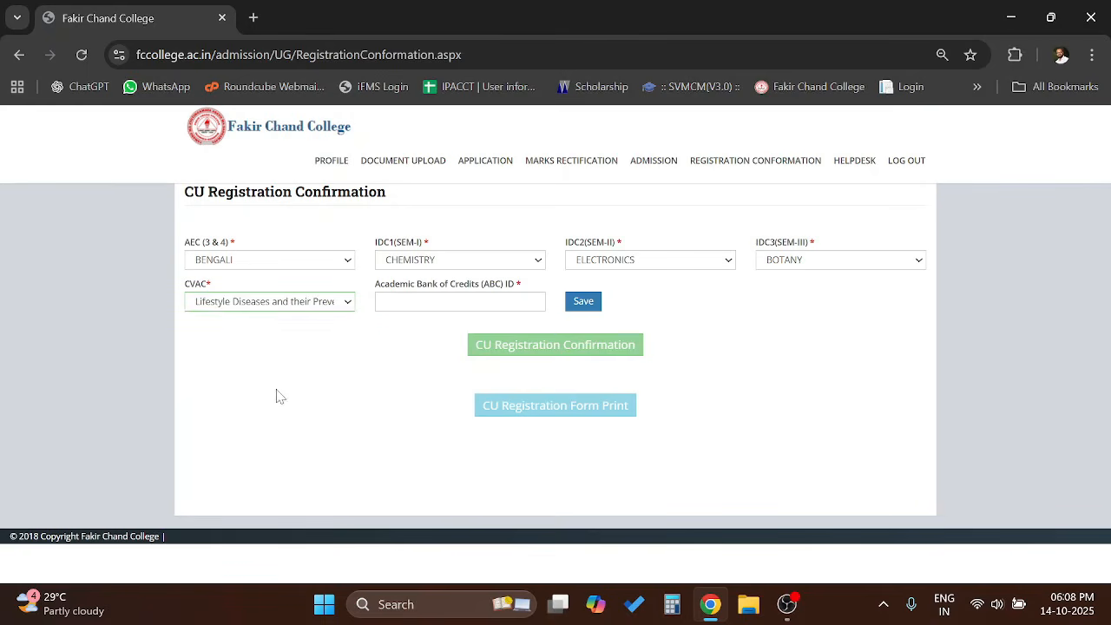
pyautogui.press('Tab')
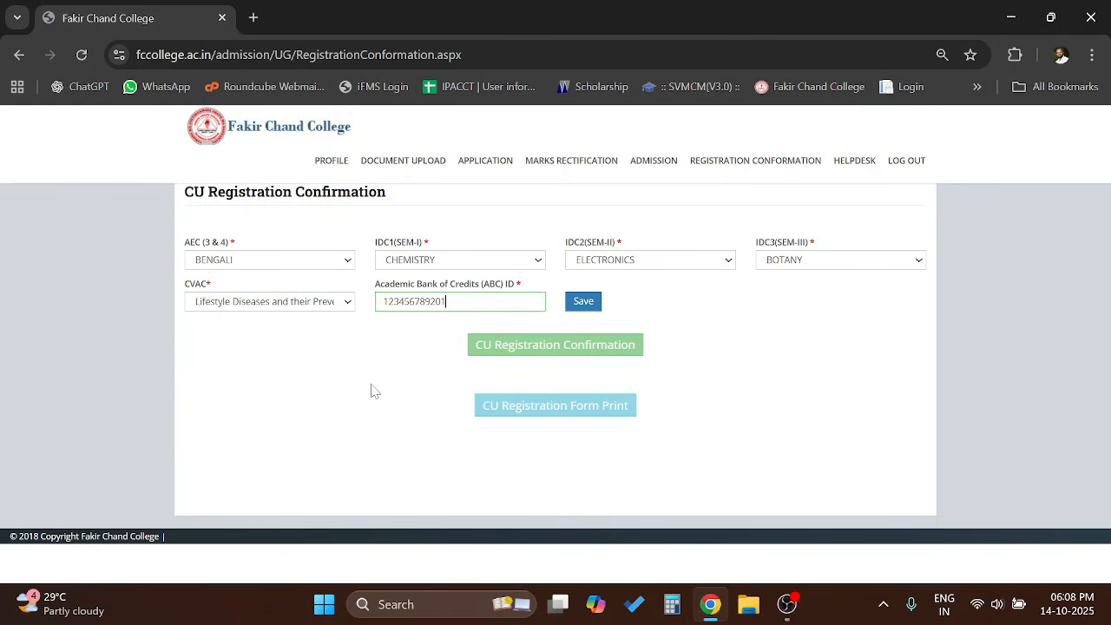
pyautogui.click(585, 297)
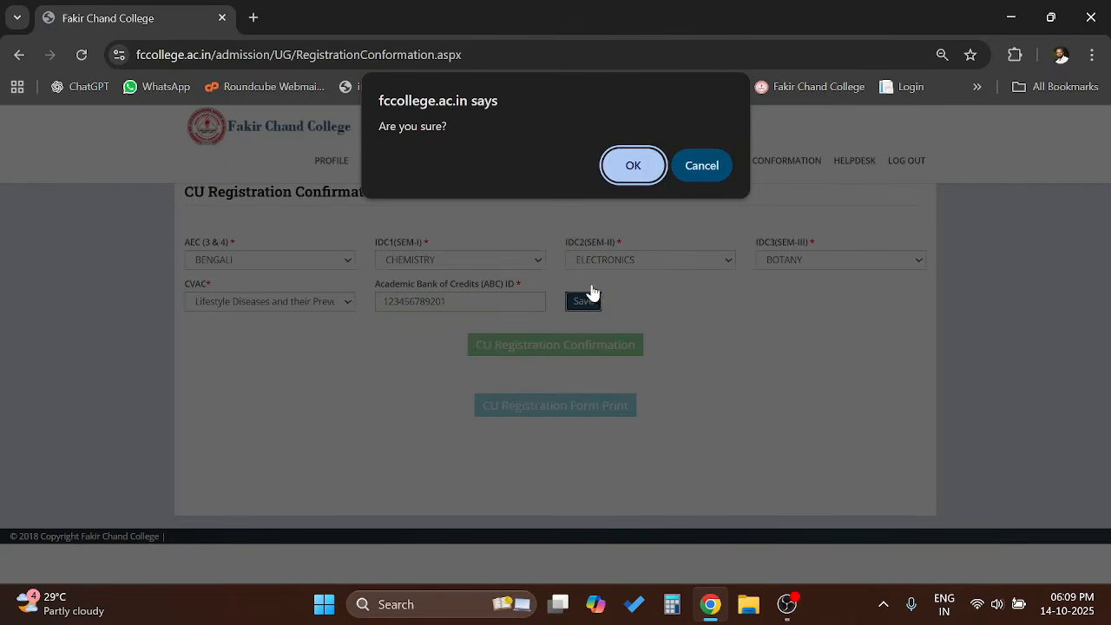
pyautogui.press('Return')
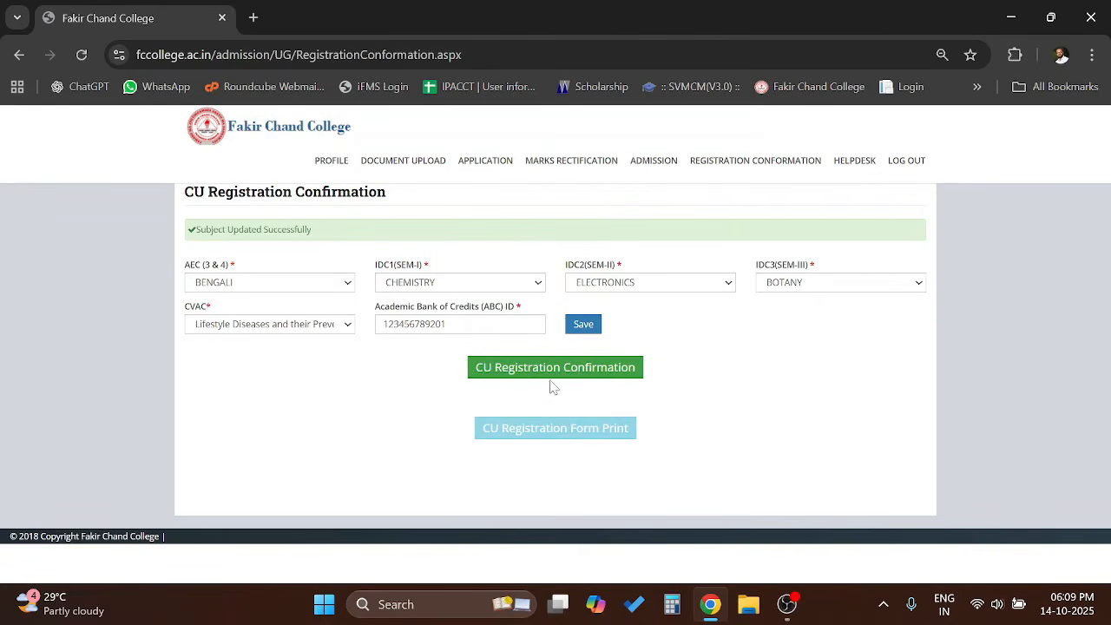
# - Submit the CU Registration Confirmation for the saved subject choices
pyautogui.click(486, 374)
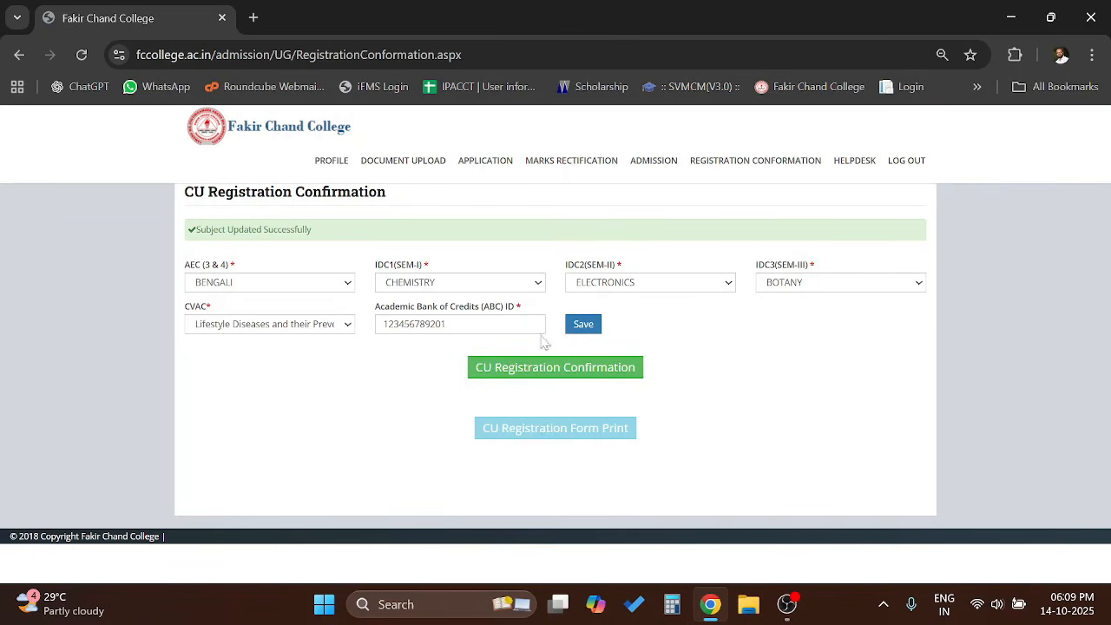
pyautogui.moveTo(196, 231); pyautogui.dragTo(339, 240)
pyautogui.click(269, 488)
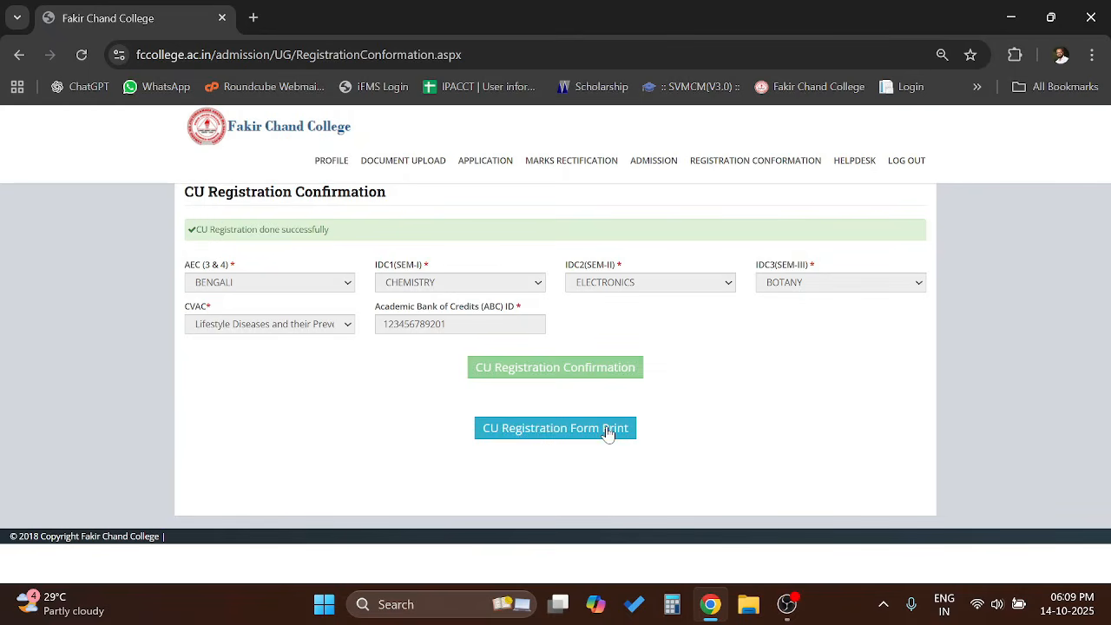
# - Print the CU registration form to PDF and save it in Pictures as Fakir Chand College.pdf
pyautogui.click(577, 434)
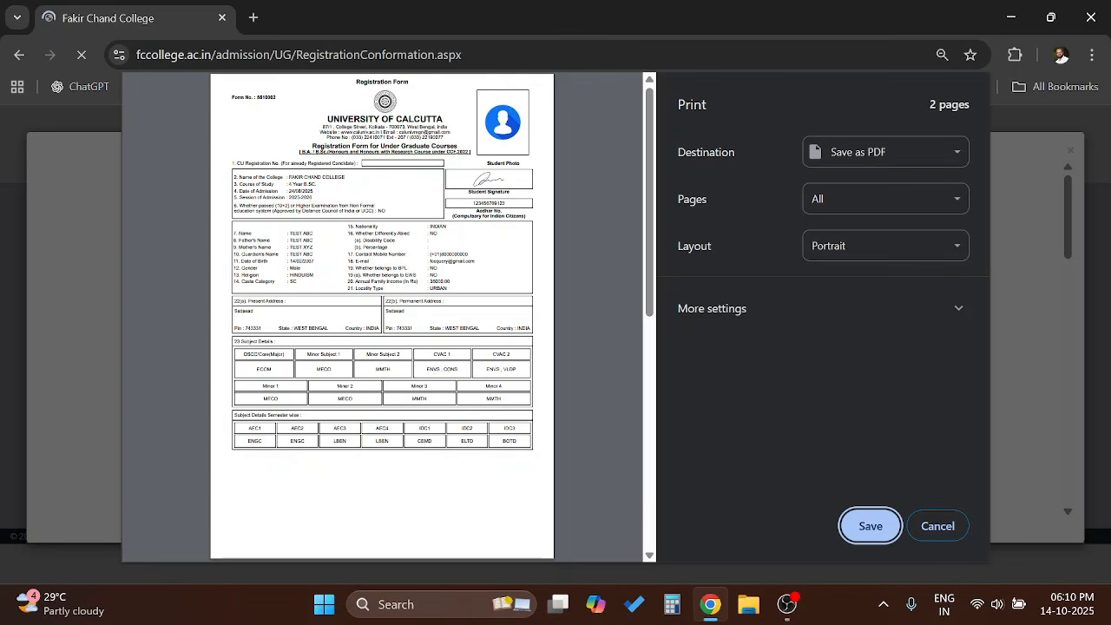
pyautogui.click(863, 527)
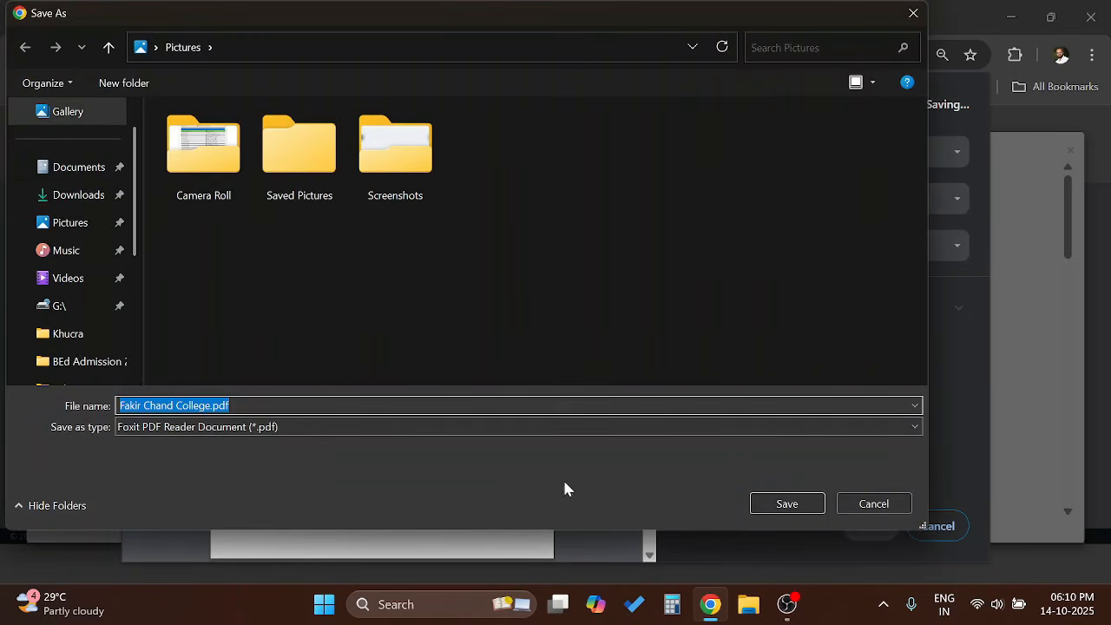
pyautogui.click(772, 502)
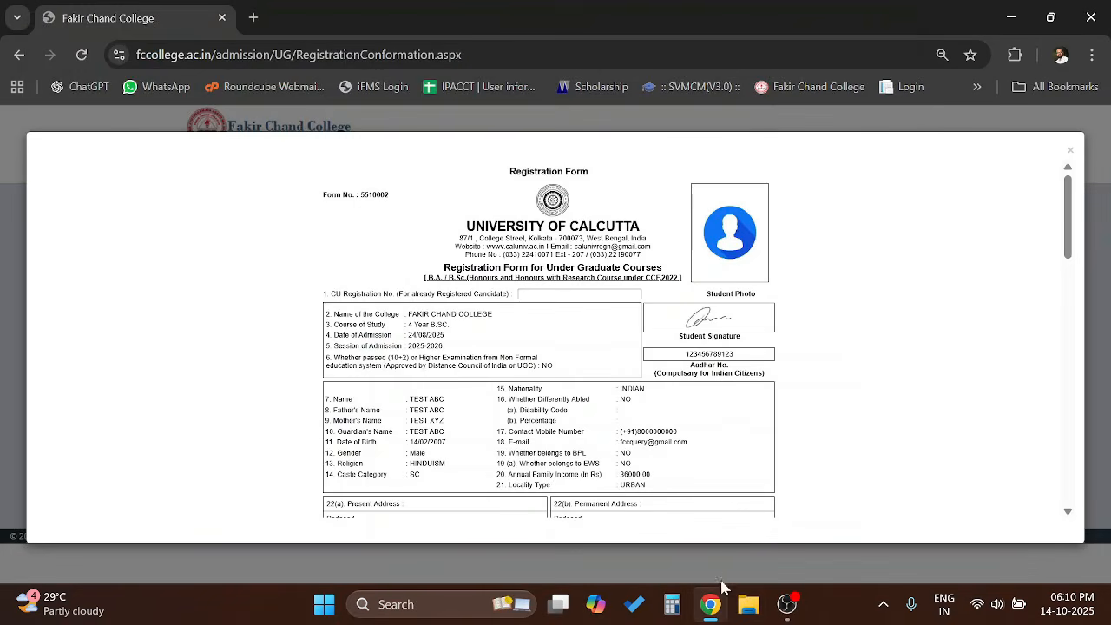
# - Switch to File Explorer and open the Pictures folder to find the saved registration form PDF
pyautogui.click(747, 606)
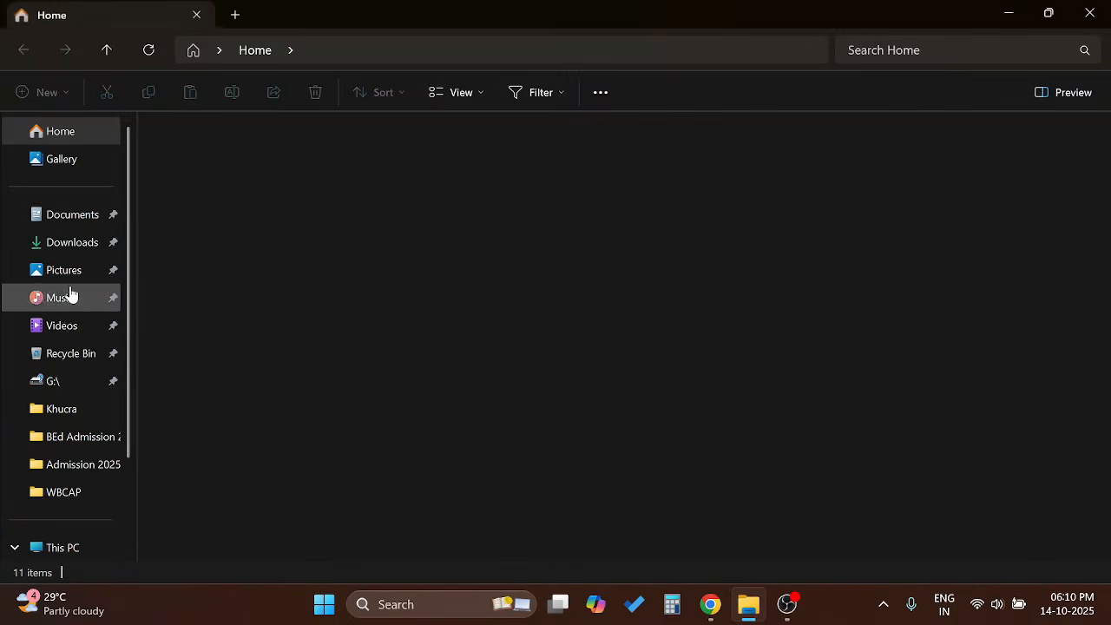
pyautogui.click(72, 243)
pyautogui.click(65, 271)
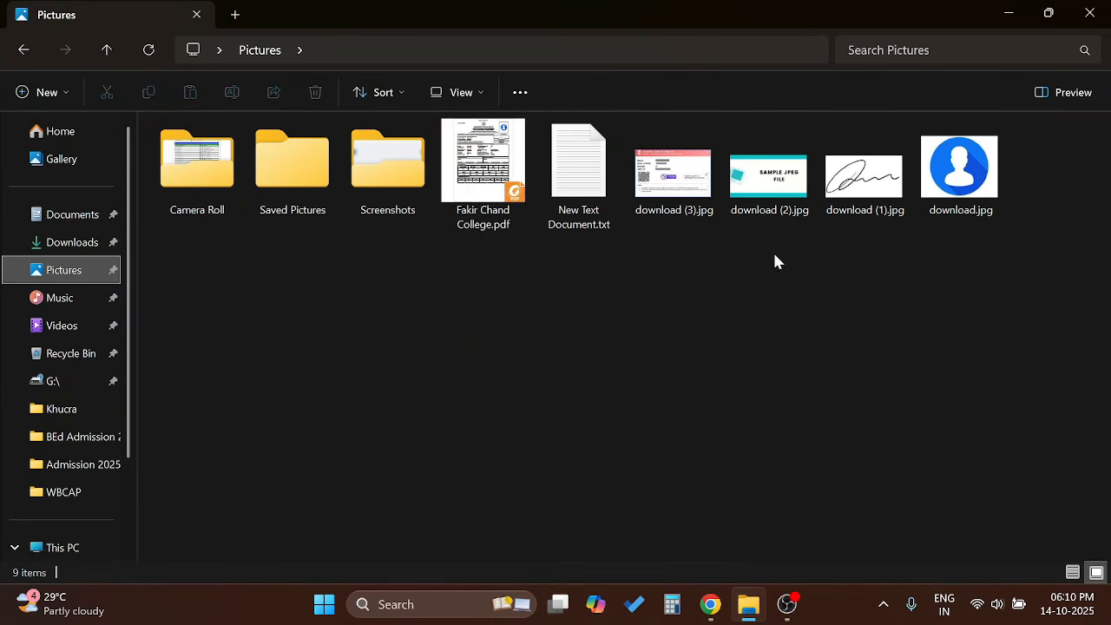
# - Open Fakir Chand College.pdf from the Pictures folder and review the admission, personal, address and subject details on its first page
pyautogui.click(496, 191)
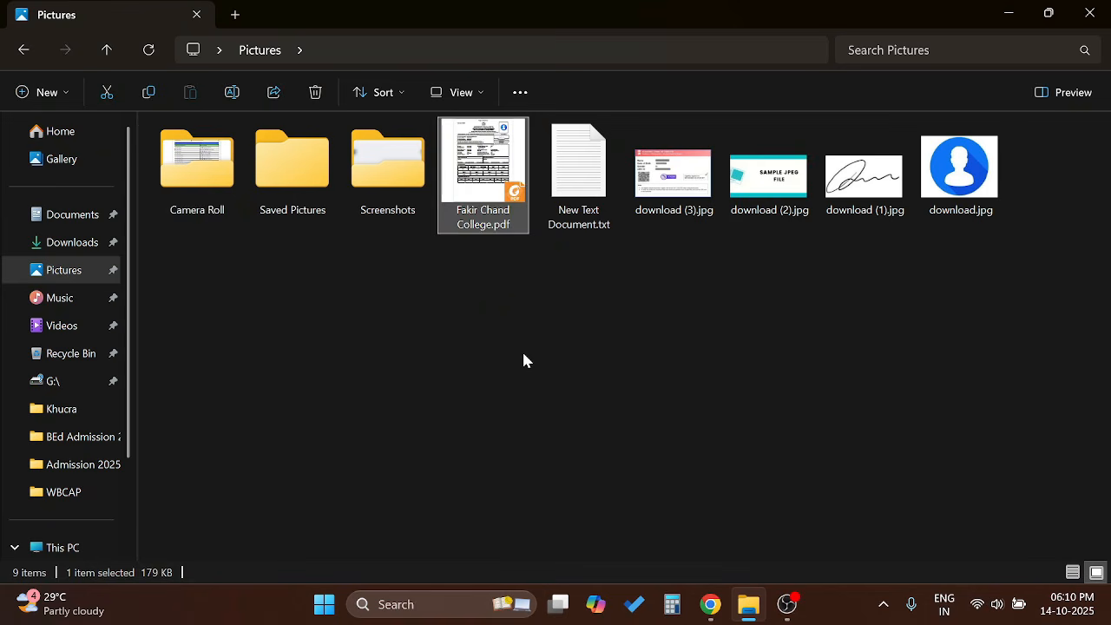
pyautogui.press('Return')
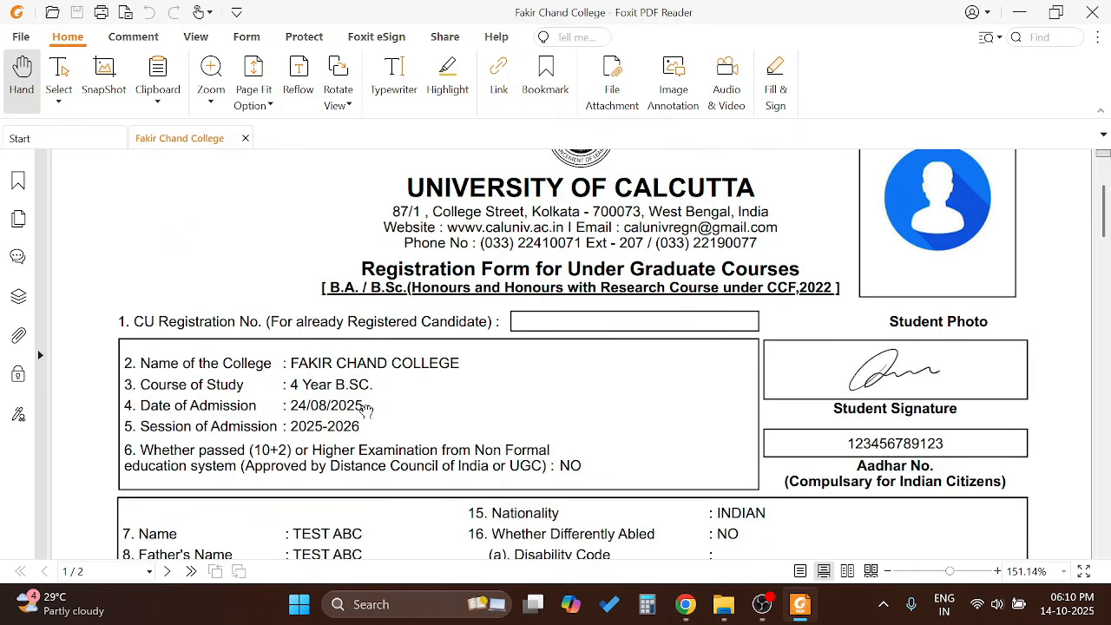
pyautogui.scroll(-2, 347, 406)
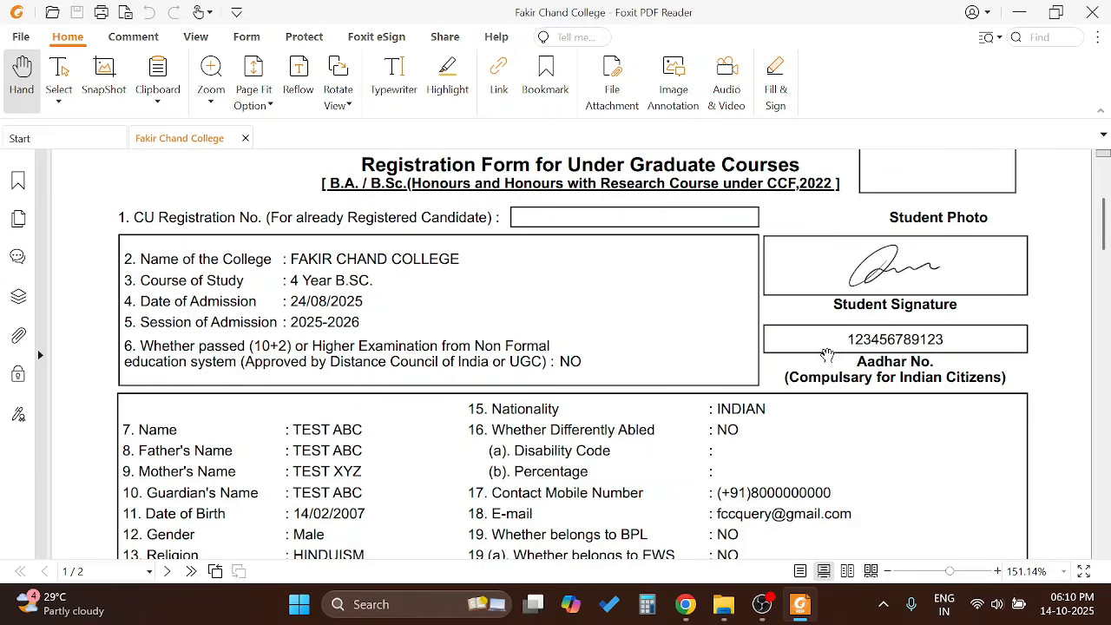
pyautogui.scroll(-3, 543, 451)
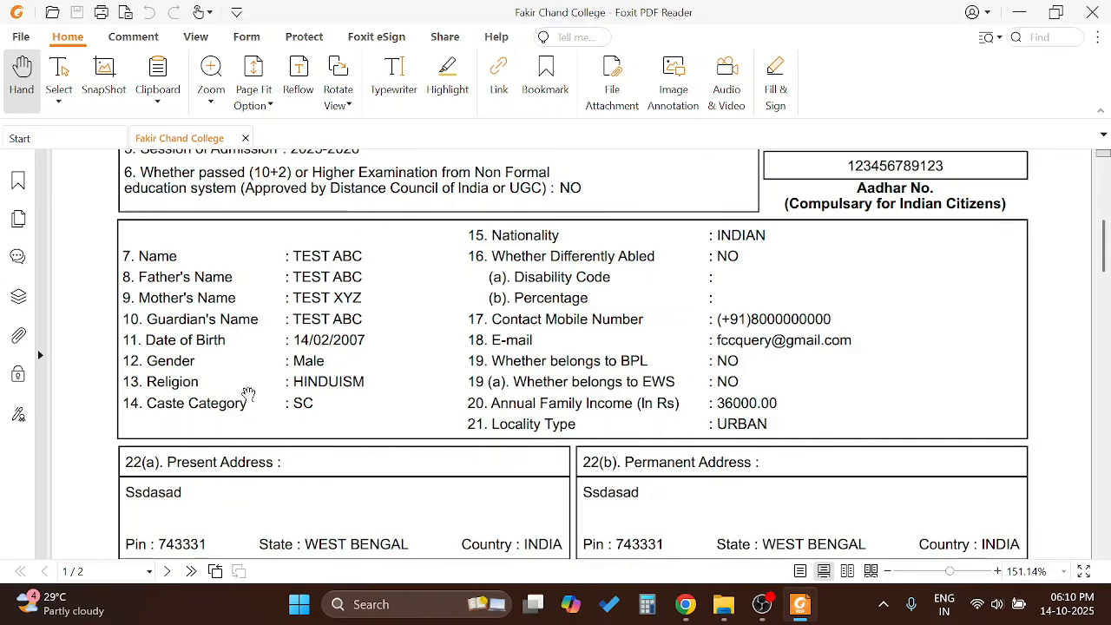
pyautogui.scroll(-2, 367, 385)
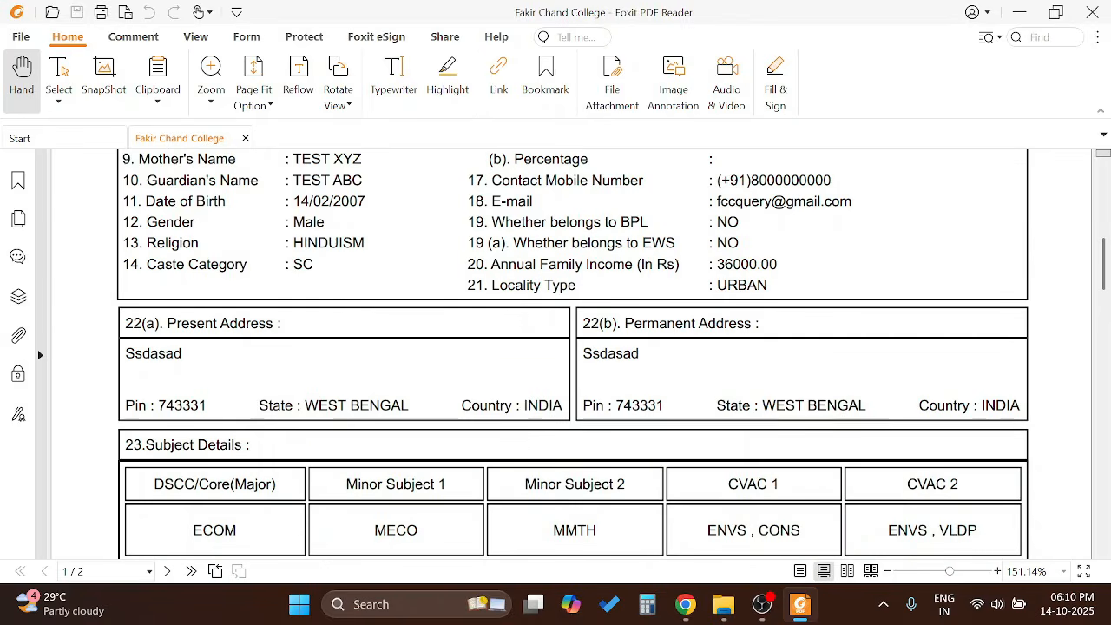
pyautogui.scroll(-2, 248, 364)
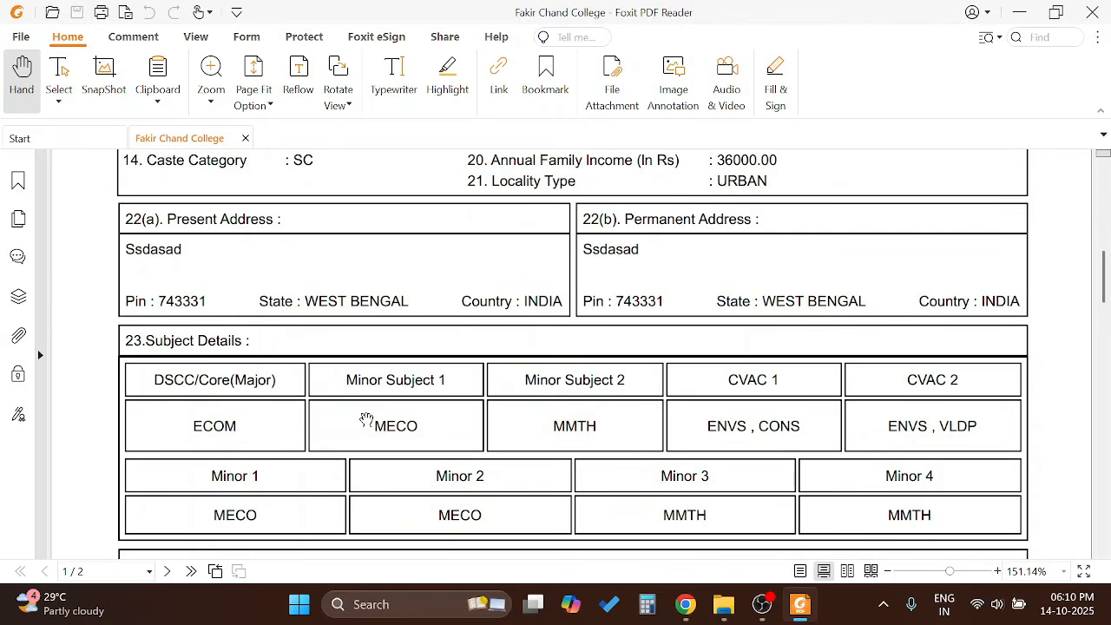
pyautogui.scroll(-2, 366, 420)
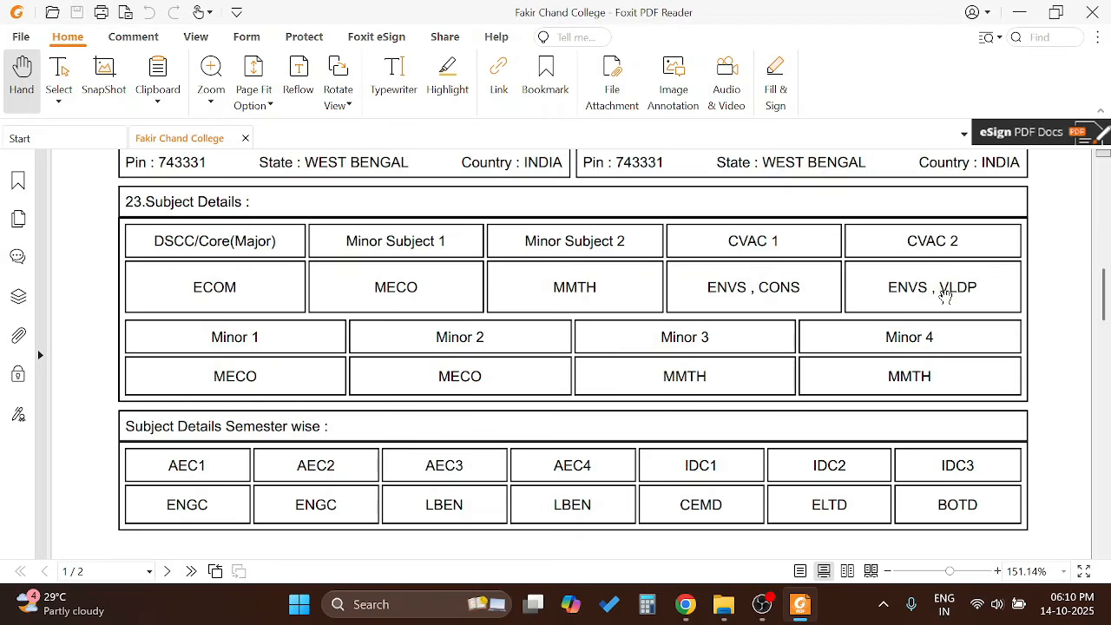
pyautogui.scroll(-3, 457, 404)
pyautogui.scroll(1, 451, 347)
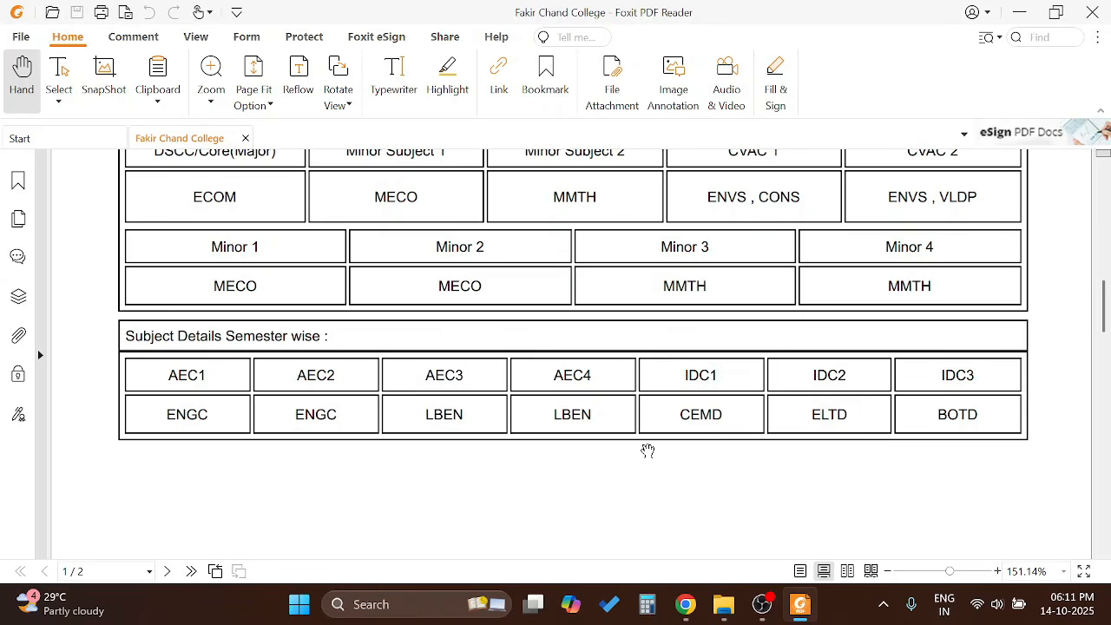
# - Check the qualifying examination marks, declaration and signatures on the form's second page, and return to the beginning of the form
pyautogui.scroll(-5, 646, 450)
pyautogui.scroll(-7, 647, 450)
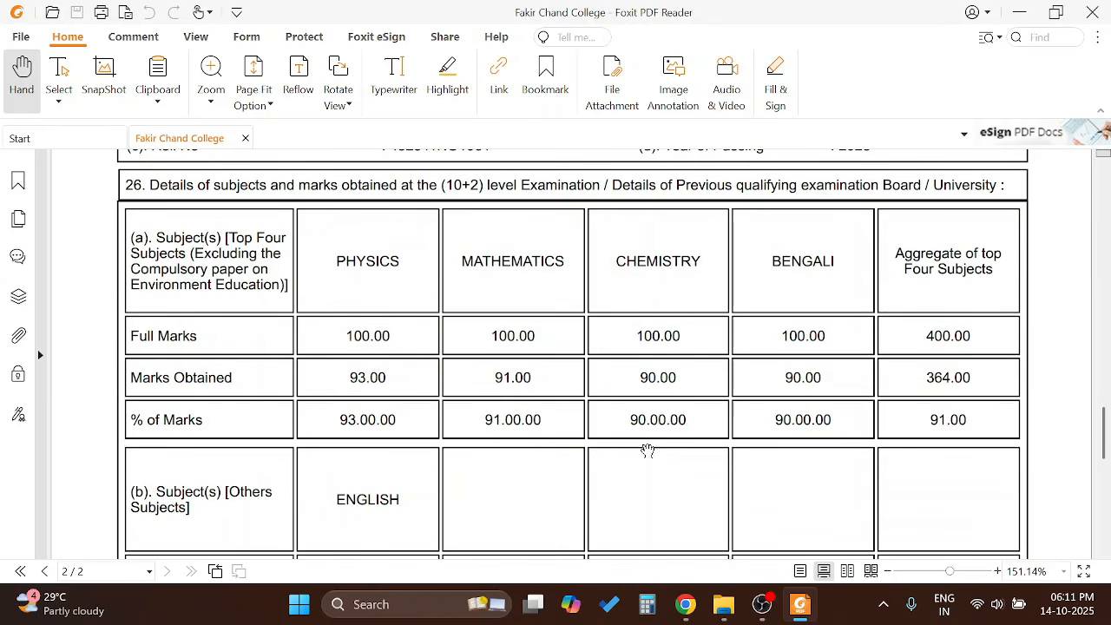
pyautogui.scroll(-5, 518, 466)
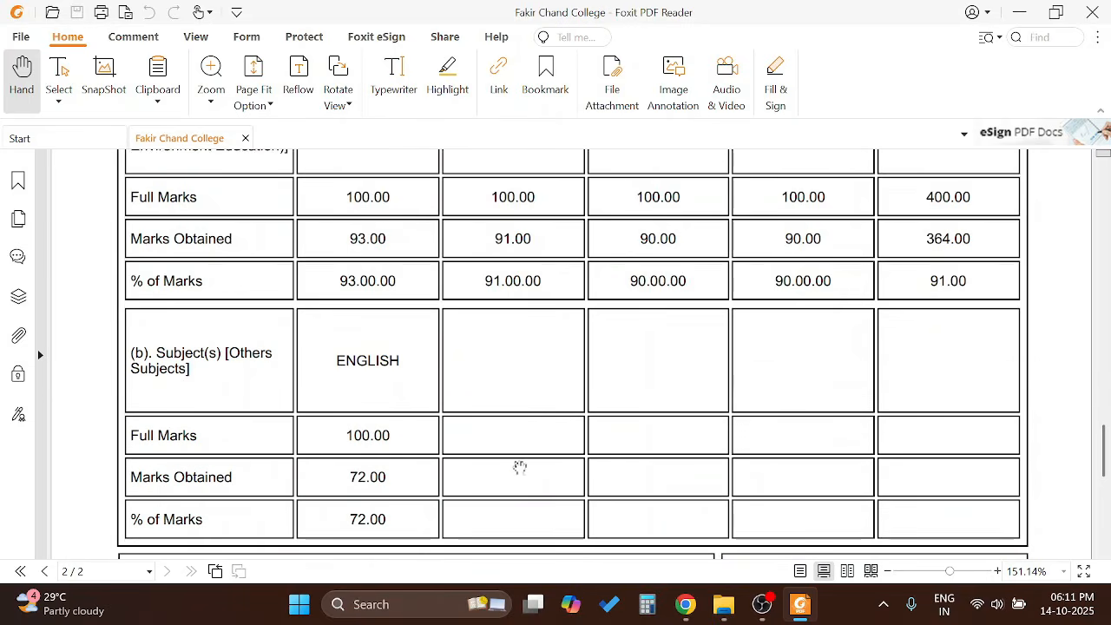
pyautogui.scroll(3, 516, 469)
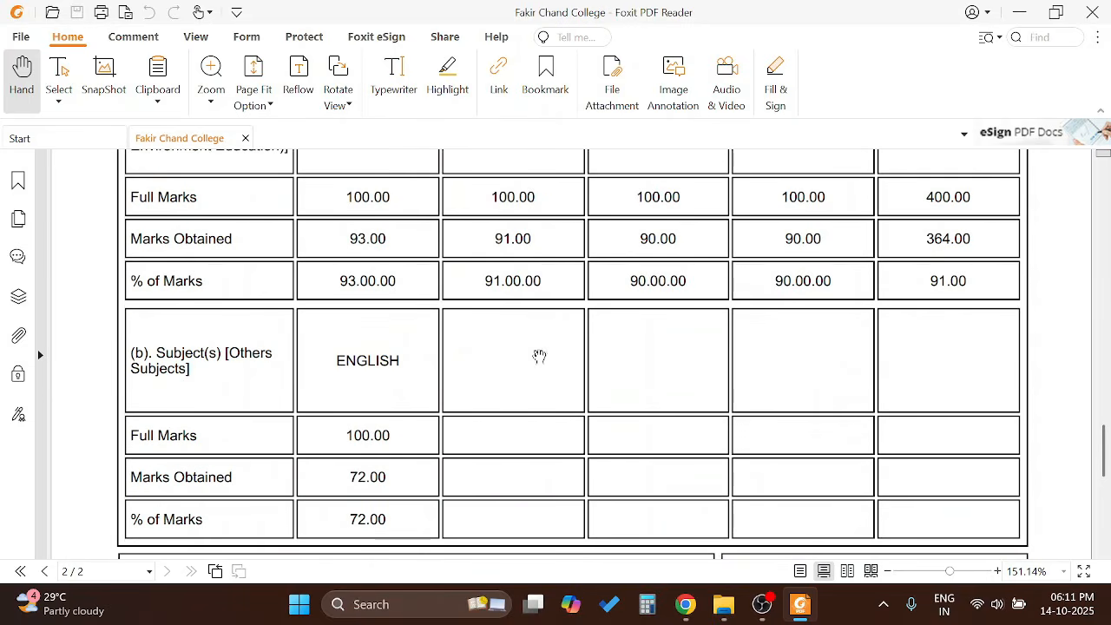
pyautogui.scroll(-8, 512, 400)
pyautogui.scroll(-4, 492, 436)
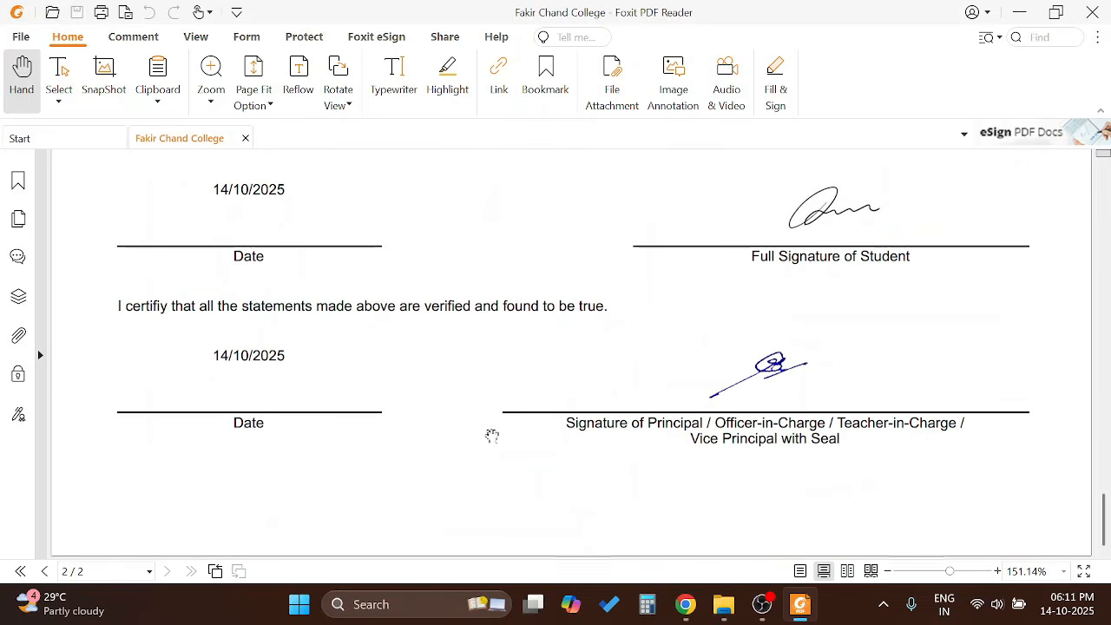
pyautogui.scroll(9, 491, 439)
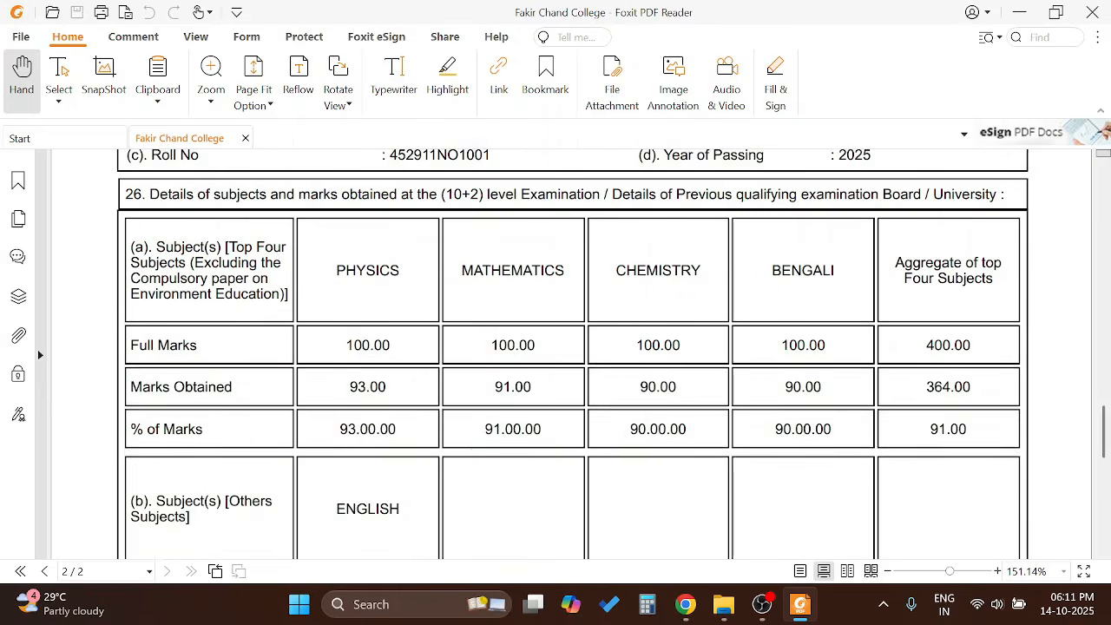
pyautogui.scroll(20, 486, 447)
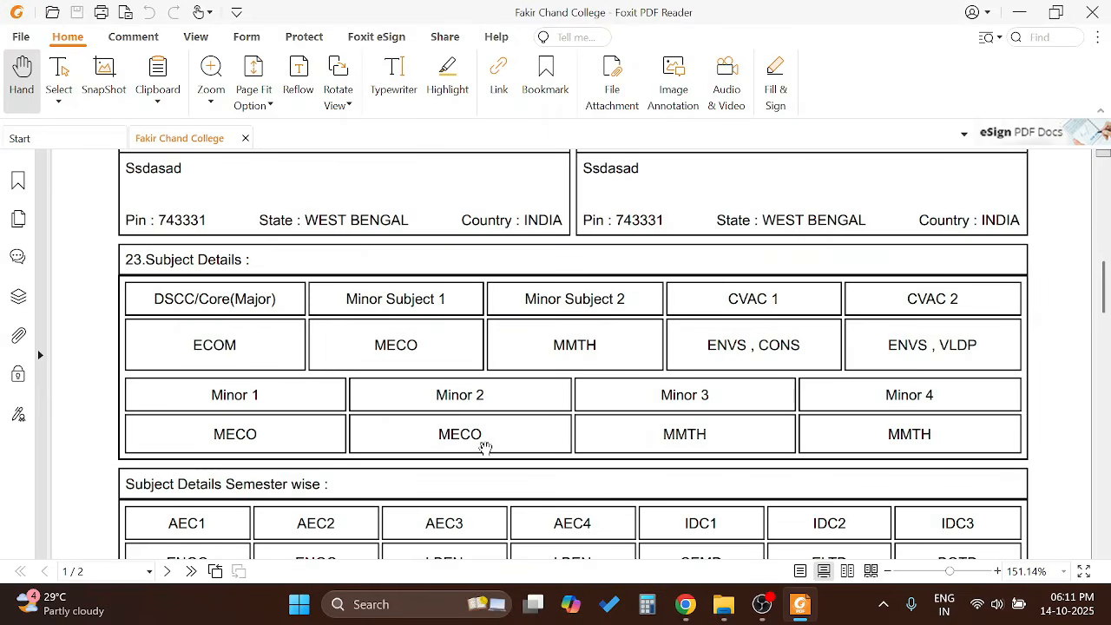
pyautogui.scroll(12, 486, 447)
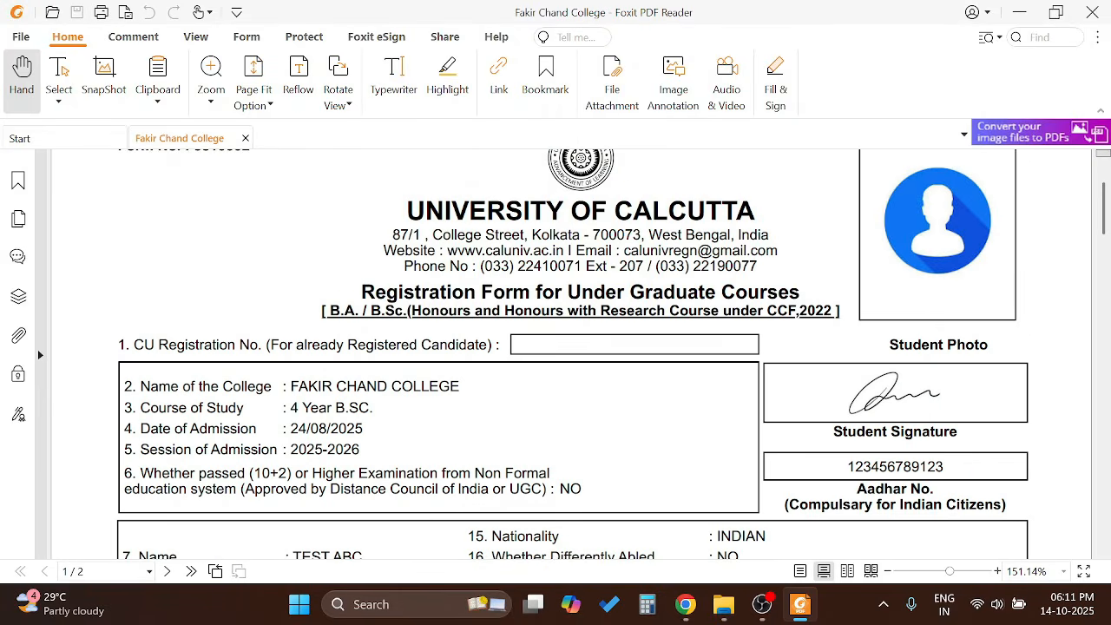
pyautogui.scroll(2, 486, 347)
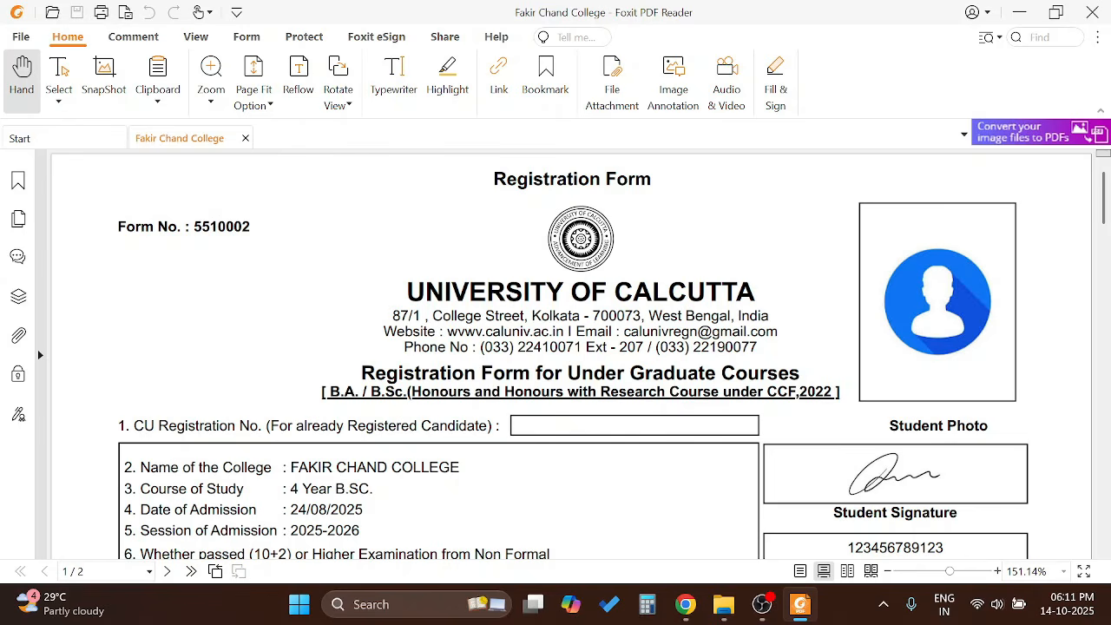
# - Switch to Chrome, look through the registration form preview to its signatures, and close the preview
pyautogui.moveTo(685, 604)
pyautogui.click(685, 538)
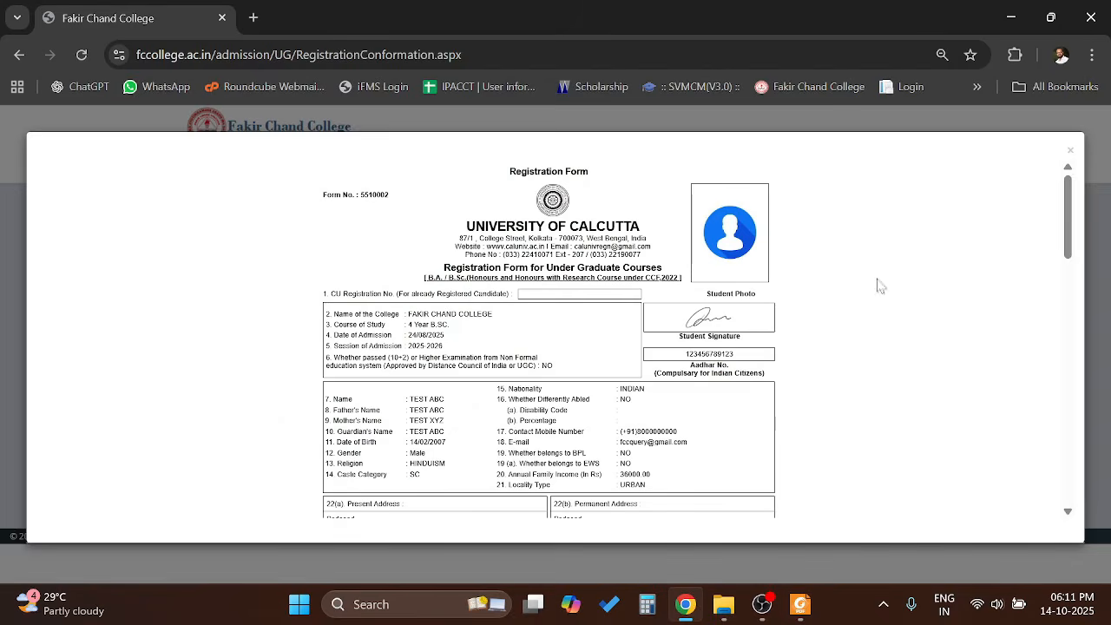
pyautogui.scroll(-15, 865, 398)
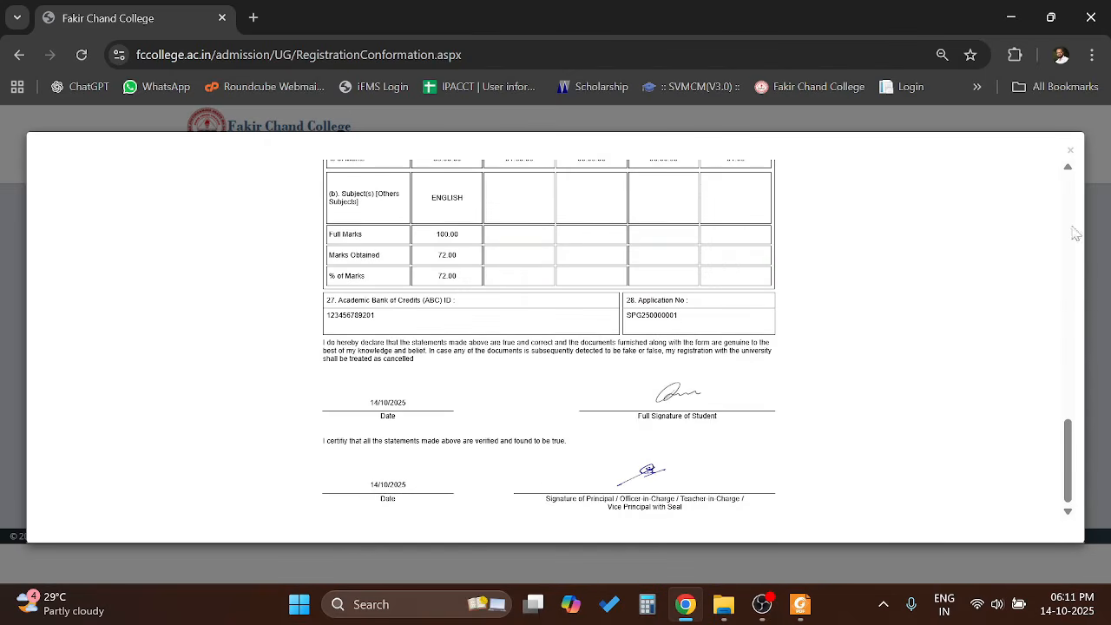
pyautogui.click(1069, 150)
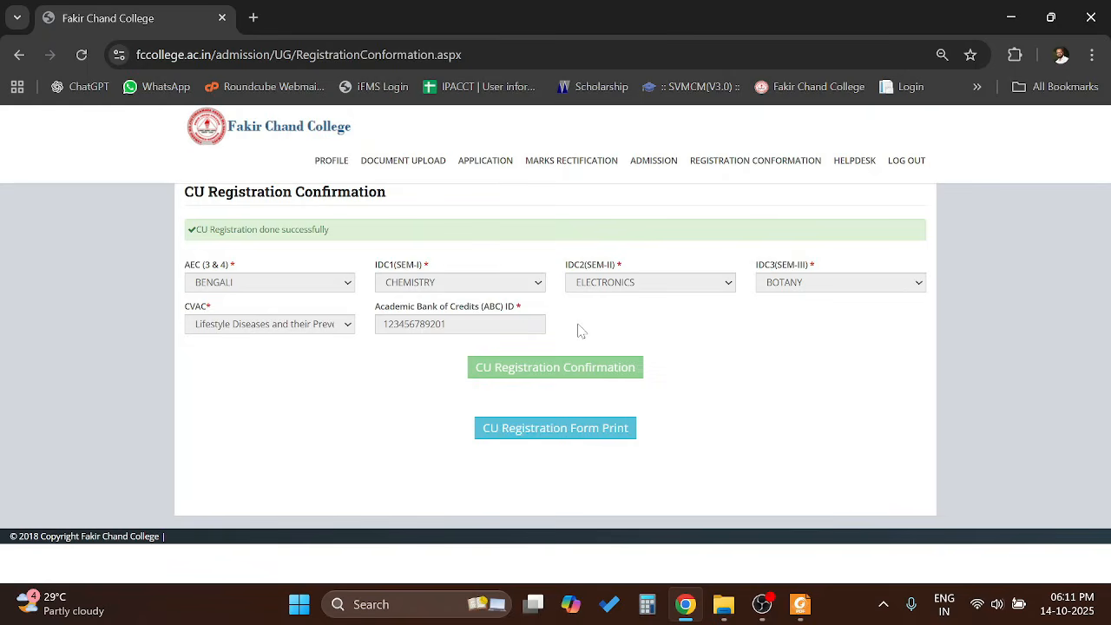
# - Switch back to Foxit PDF Reader and recheck the saved form's subject details, marks, ABC ID and application number fields
pyautogui.click(800, 604)
pyautogui.scroll(-10, 490, 478)
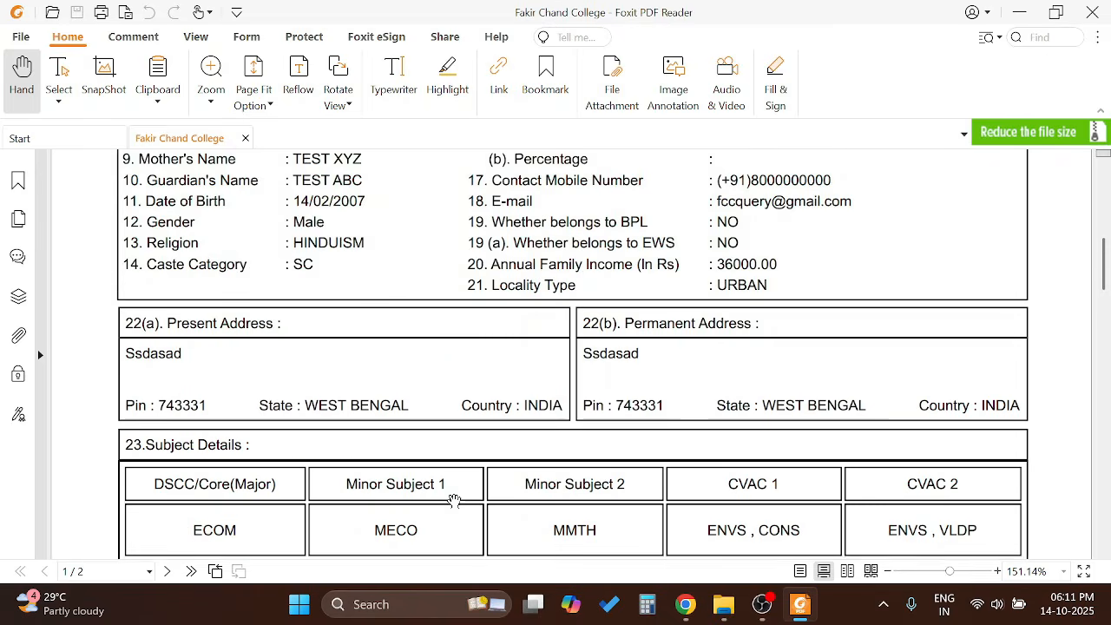
pyautogui.scroll(-15, 466, 463)
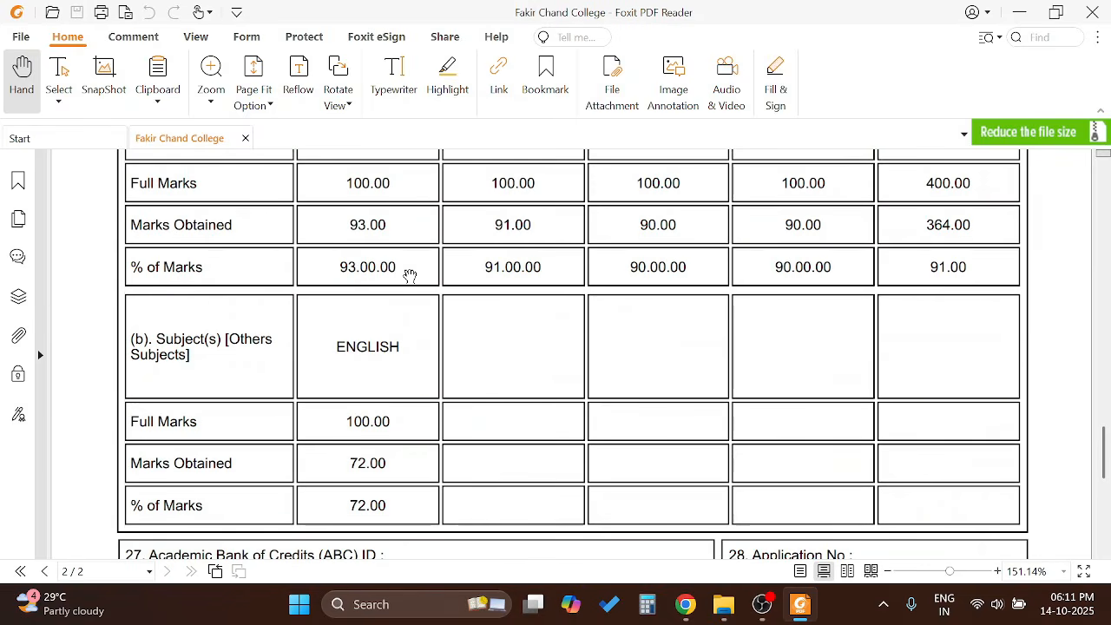
pyautogui.scroll(-10, 575, 310)
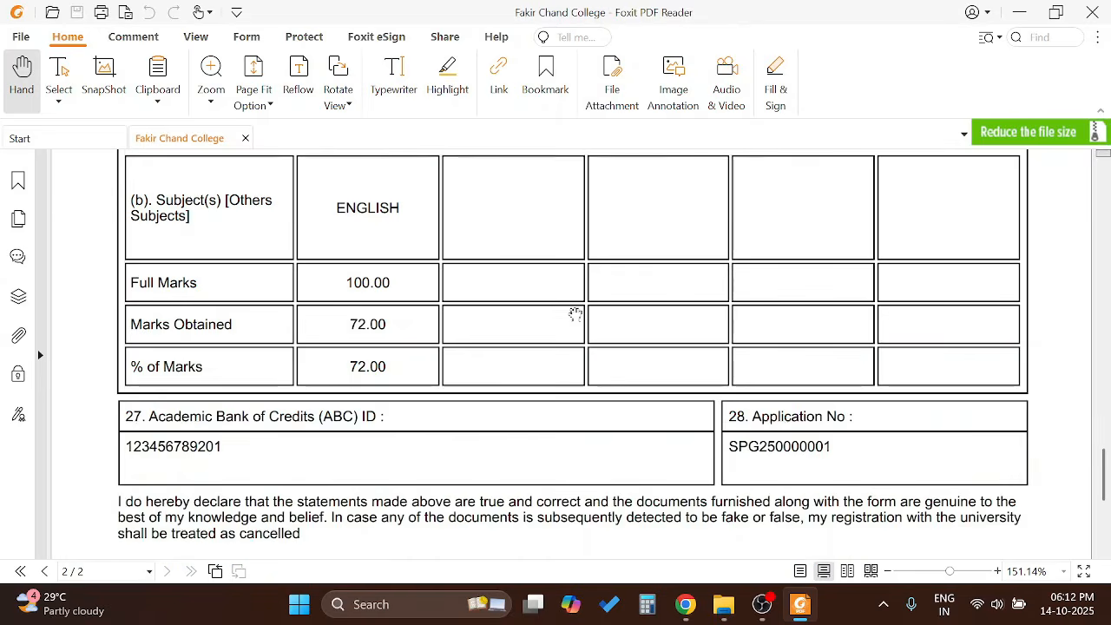